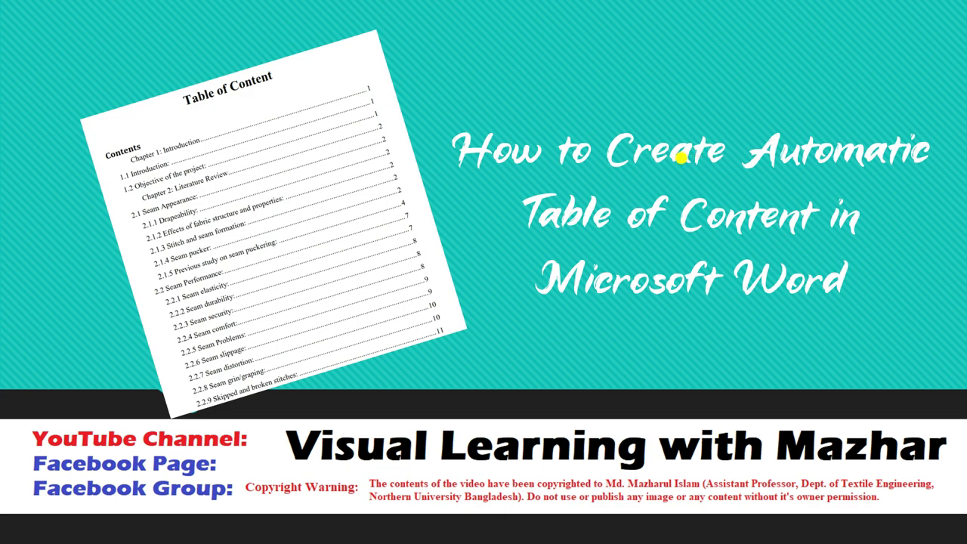
# Exit the slide show, minimize PowerPoint, and follow the PDF's contents link to 1.2 Objective.
pyautogui.press('Escape')
pyautogui.click(894, 8)
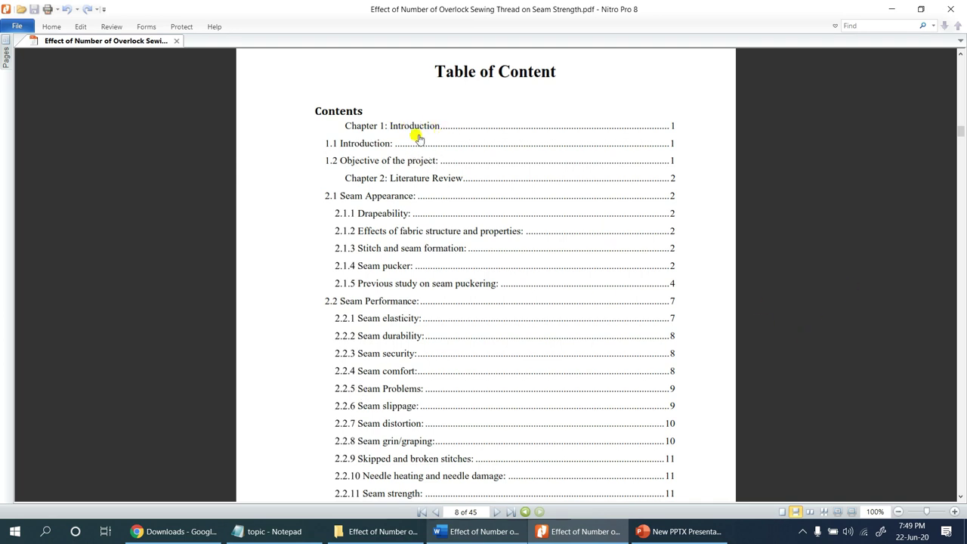
pyautogui.click(388, 158)
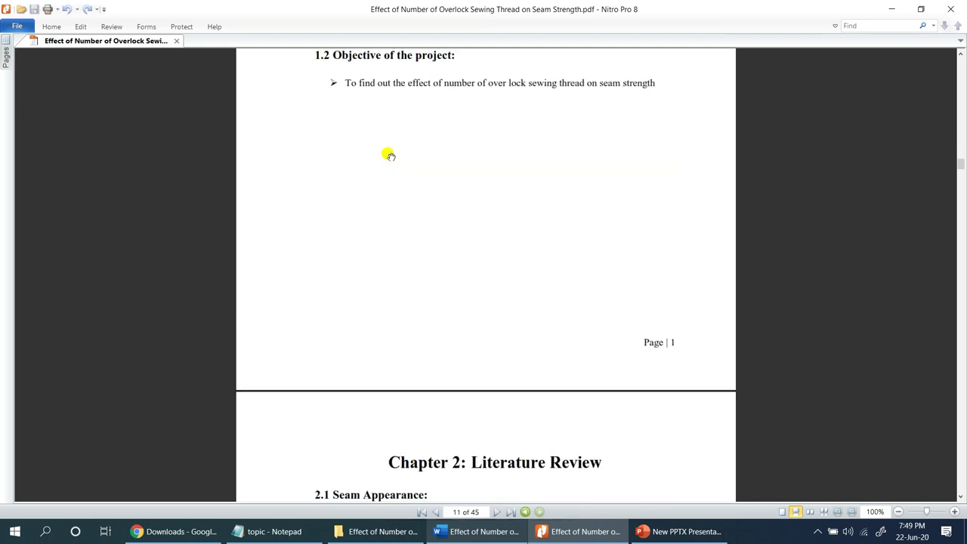
# Scroll through the PDF's front matter and Chapter 1 pages, then return to the Word report.
pyautogui.scroll(3, 838, 276)
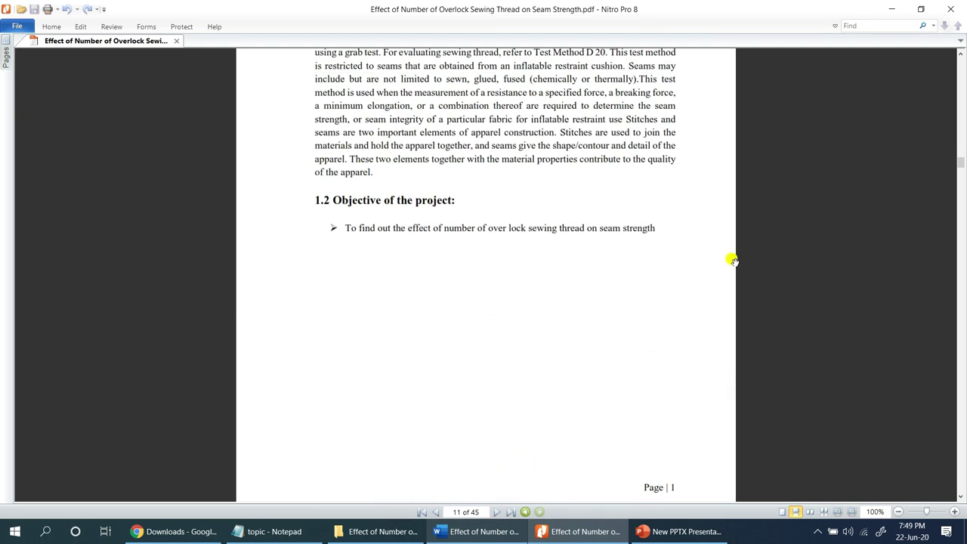
pyautogui.scroll(5, 693, 165)
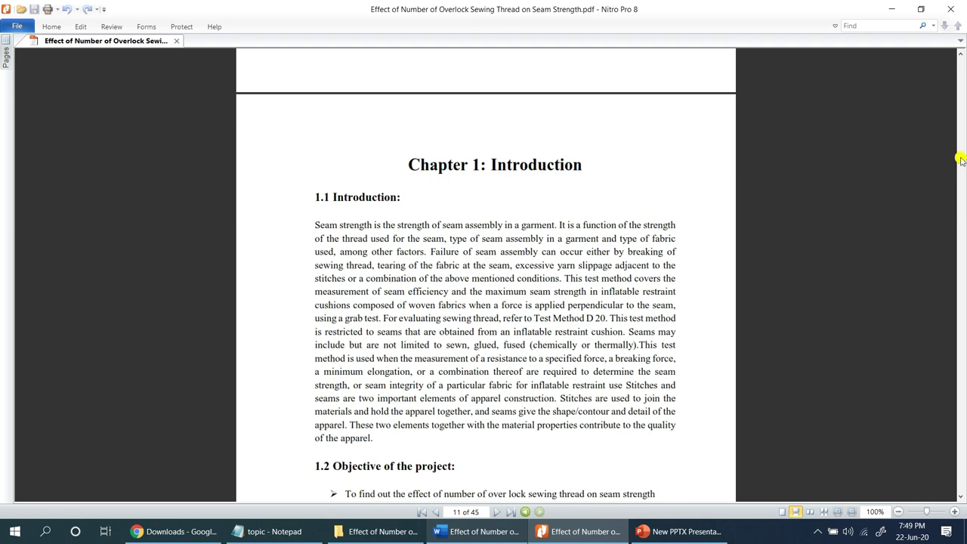
pyautogui.moveTo(959, 156); pyautogui.dragTo(959, 123)
pyautogui.scroll(4, 863, 182)
pyautogui.scroll(-3, 852, 173)
pyautogui.scroll(-10, 852, 172)
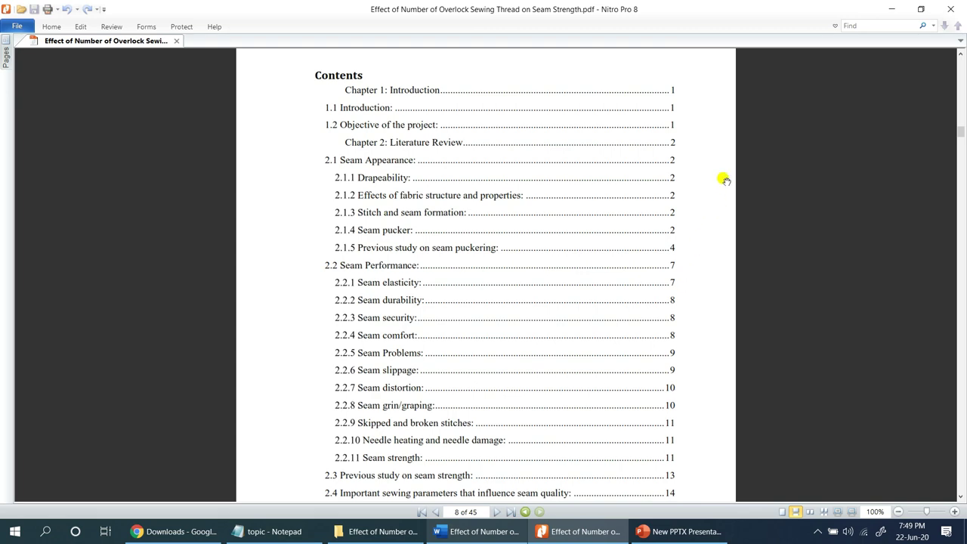
pyautogui.scroll(-10, 712, 166)
pyautogui.scroll(-4, 699, 189)
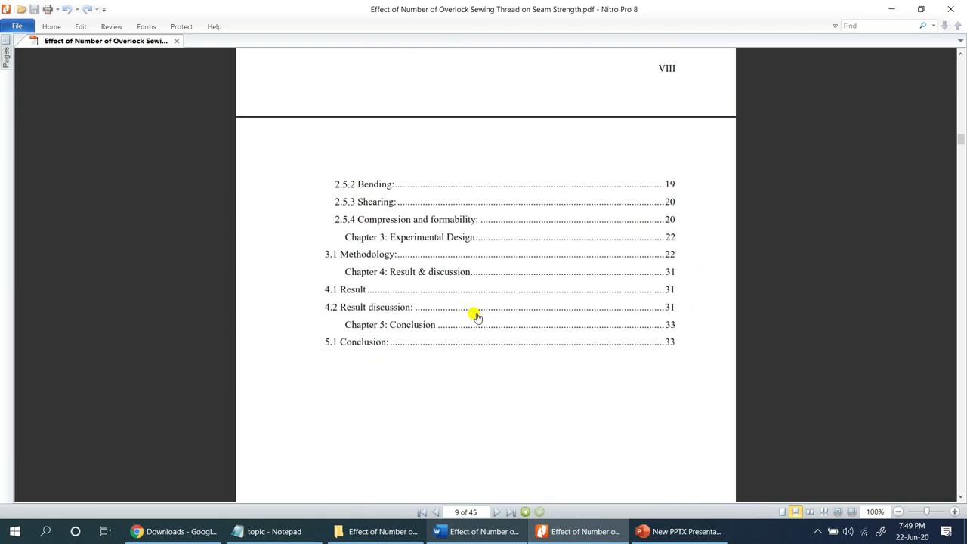
pyautogui.scroll(-12, 476, 316)
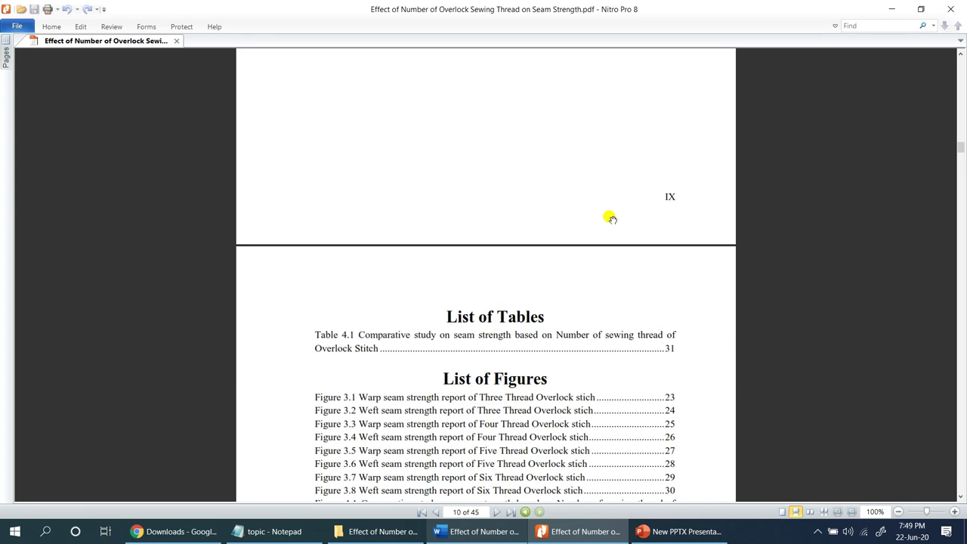
pyautogui.scroll(-12, 610, 219)
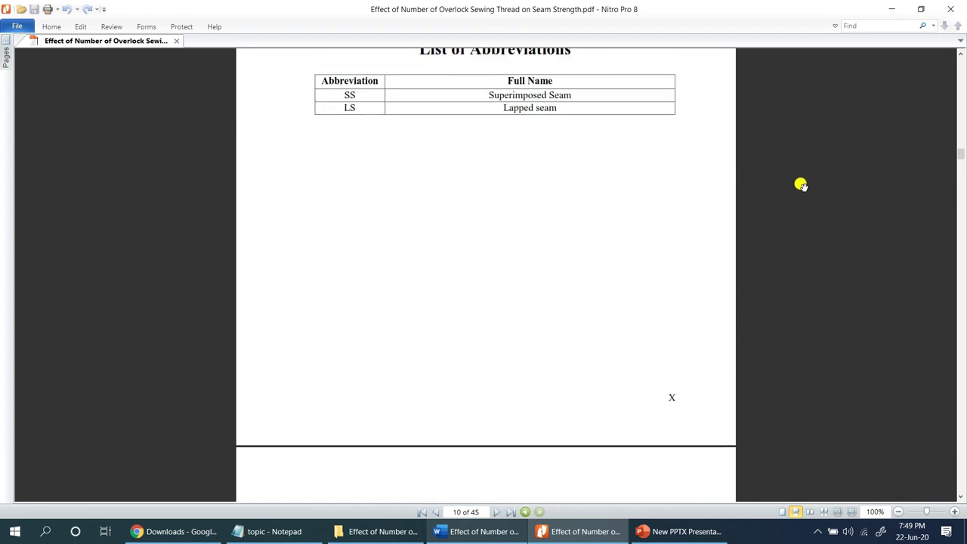
pyautogui.scroll(-3, 798, 182)
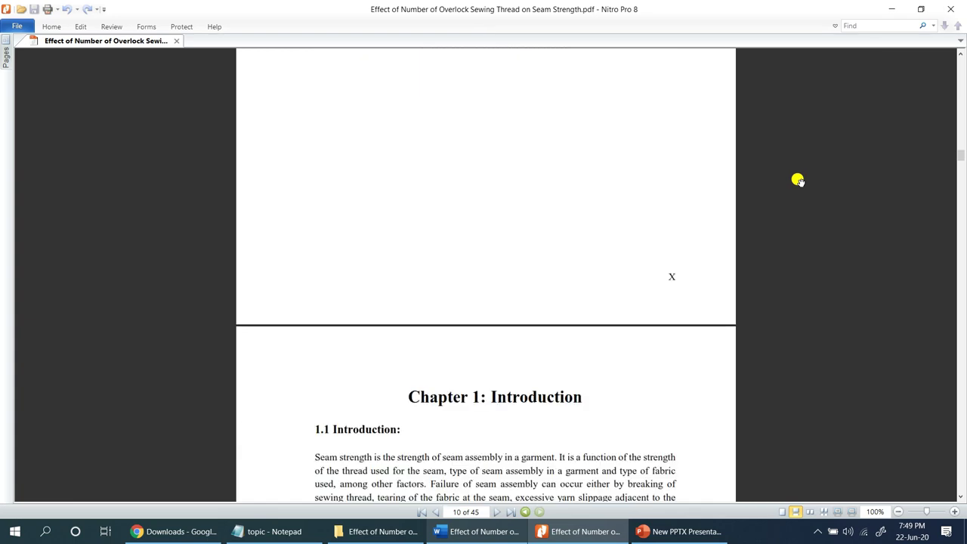
pyautogui.scroll(-6, 799, 182)
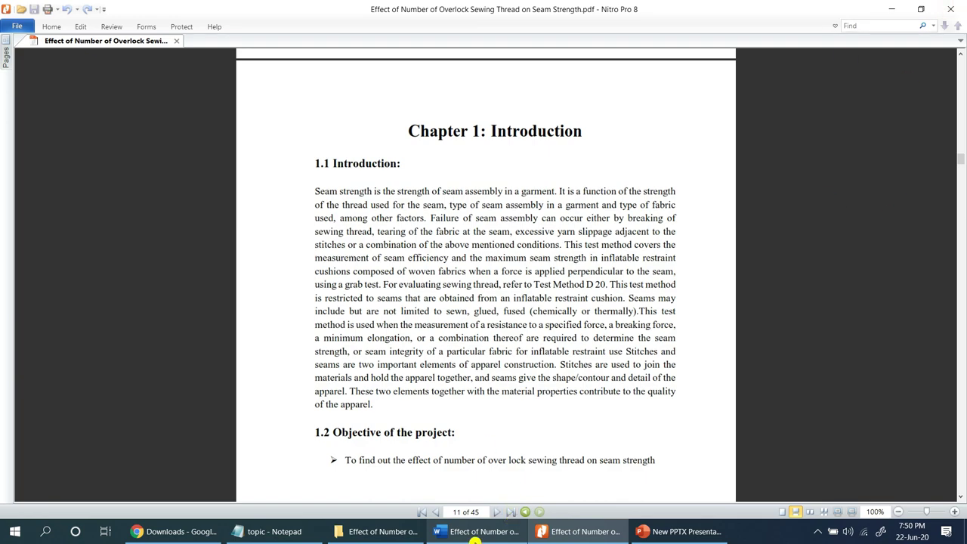
pyautogui.click(476, 533)
# Add a 'Methodology' line below the Chapter 2 heading and style it Heading 1.
pyautogui.scroll(10, 576, 228)
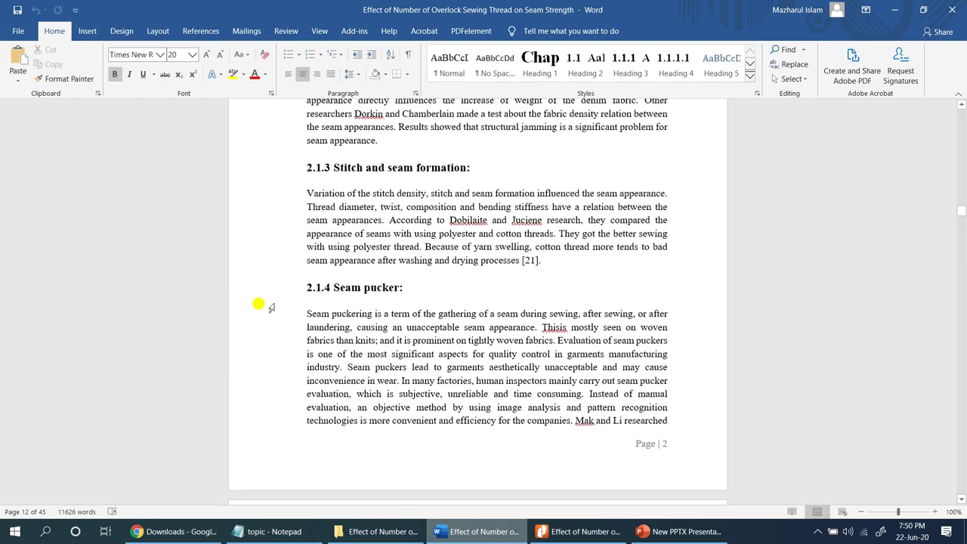
pyautogui.scroll(6, 722, 240)
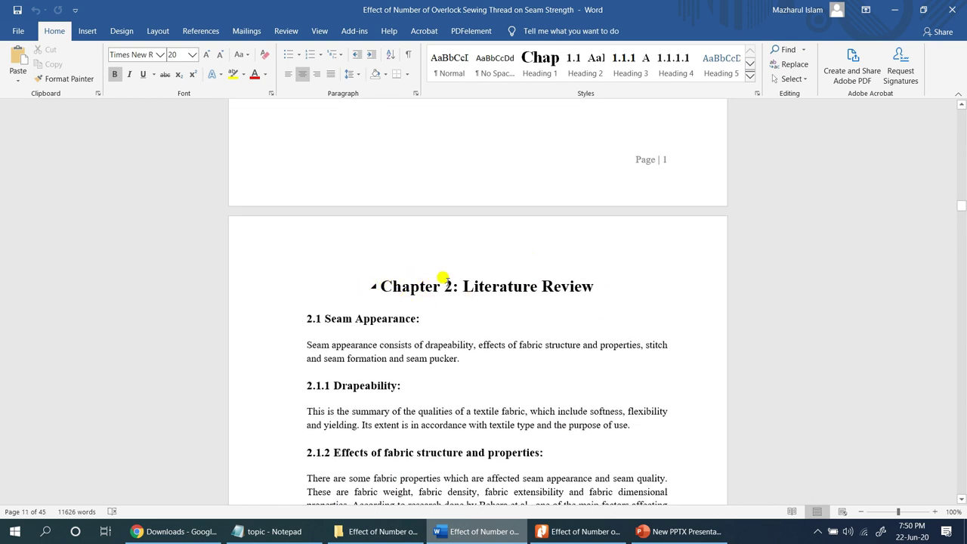
pyautogui.click(596, 286)
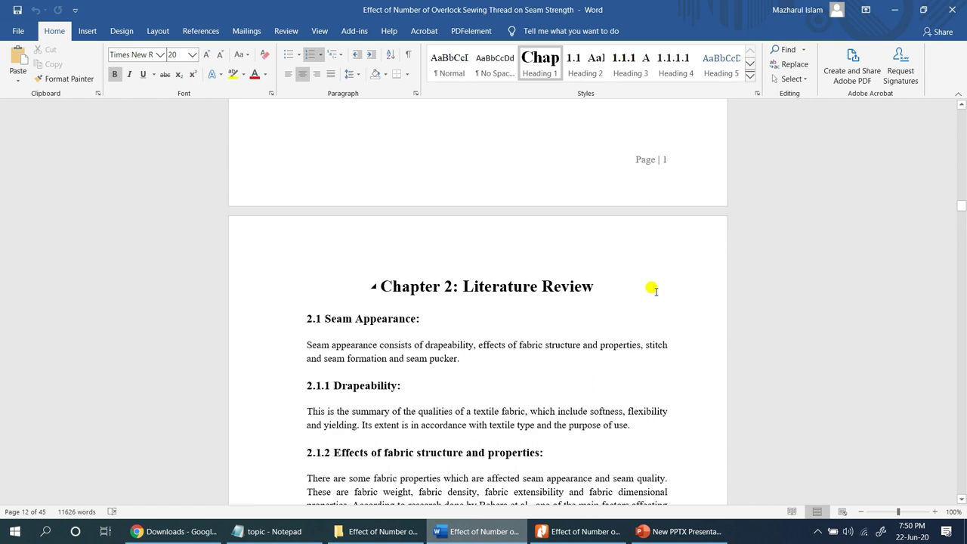
pyautogui.press('Return')
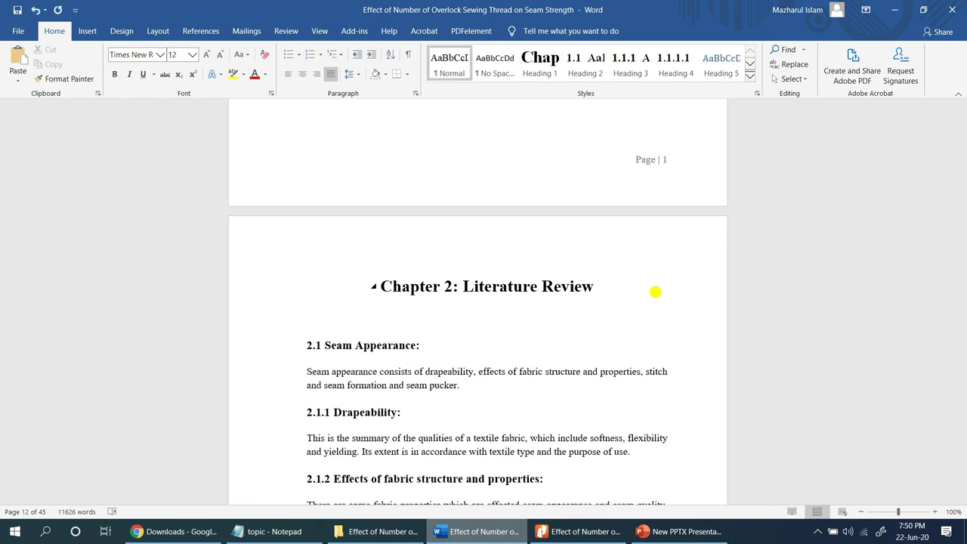
pyautogui.write('Methodology')
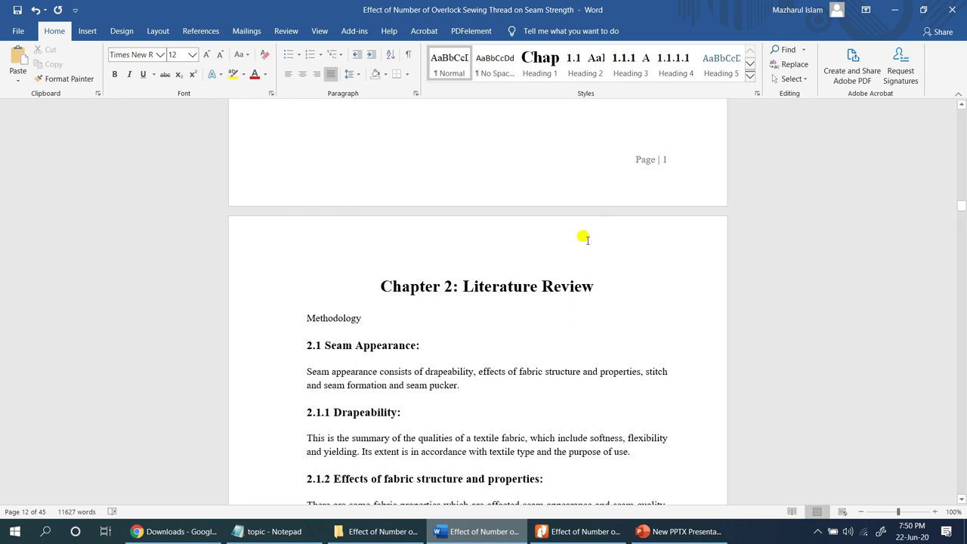
pyautogui.click(537, 66)
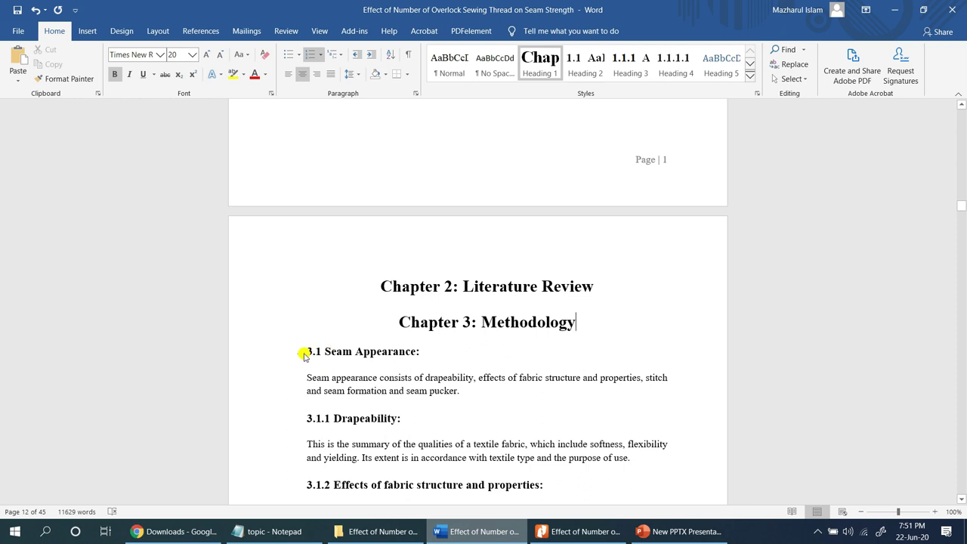
# Scroll down and place the cursor in the 3.1.1 Drapeability heading.
pyautogui.scroll(-1, 350, 393)
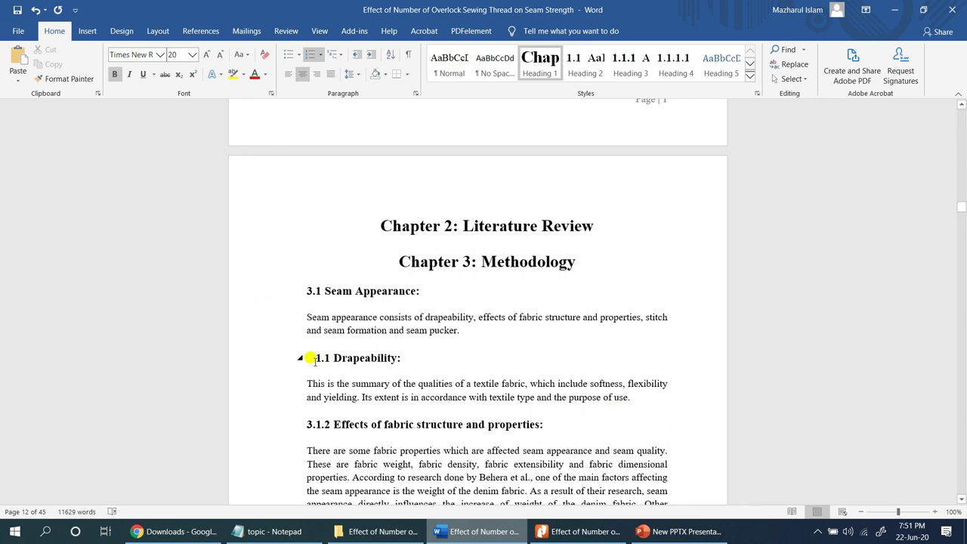
pyautogui.scroll(-2, 345, 352)
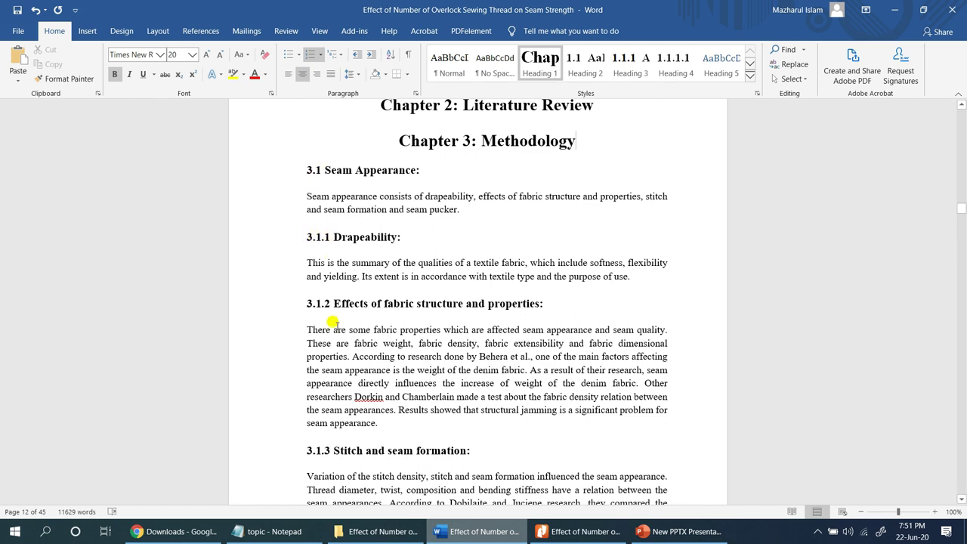
pyautogui.click(333, 235)
# Renumber Drapeability from 3.1.1 to section 3.2, then open the Start menu.
pyautogui.press('BackSpace')
pyautogui.press('BackSpace')
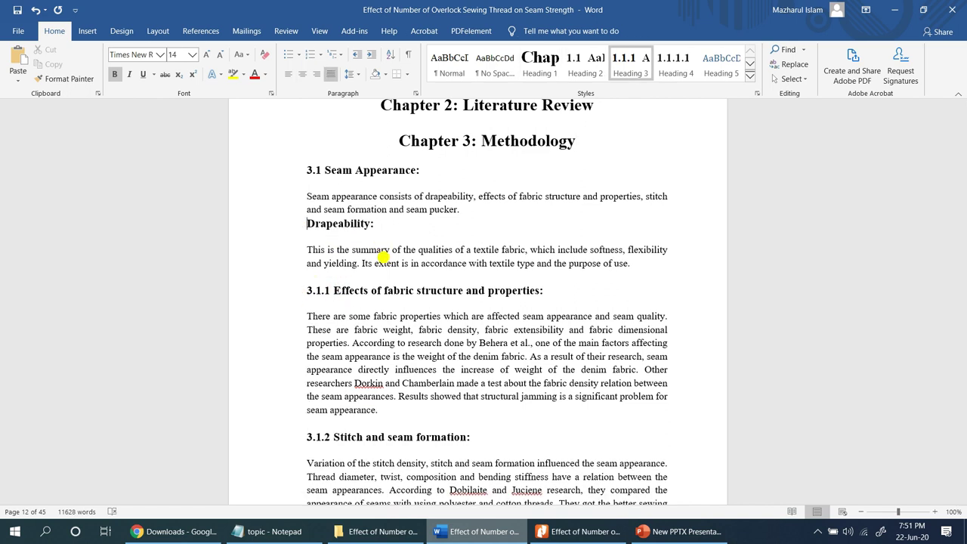
pyautogui.write('3.2')
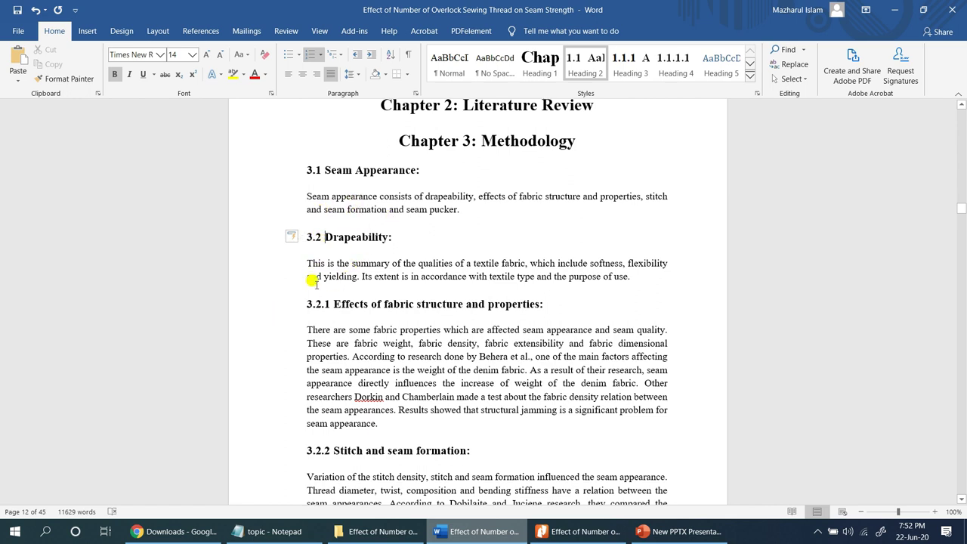
pyautogui.scroll(-2, 197, 449)
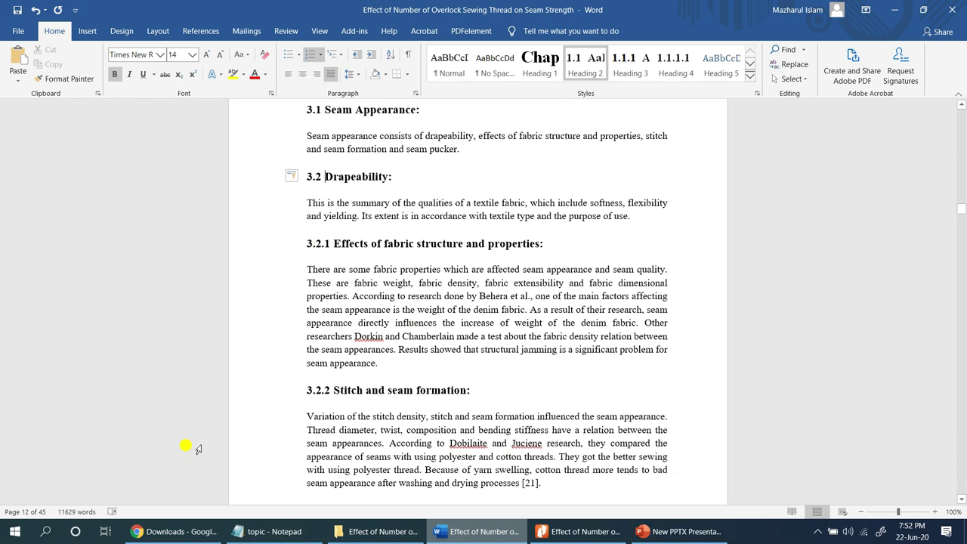
pyautogui.scroll(8, 410, 382)
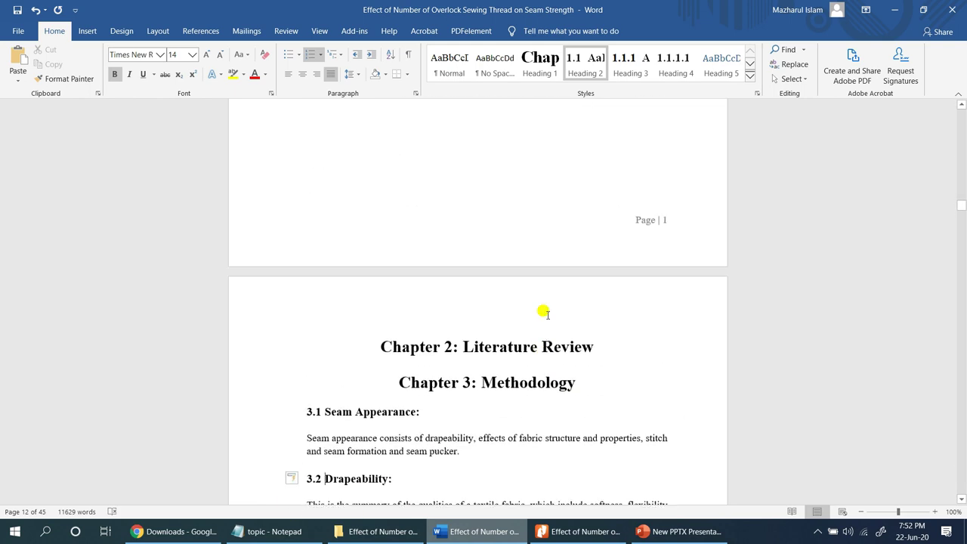
pyautogui.click(15, 531)
# Launch Word from the Start menu and create a blank document.
pyautogui.scroll(-5, 310, 381)
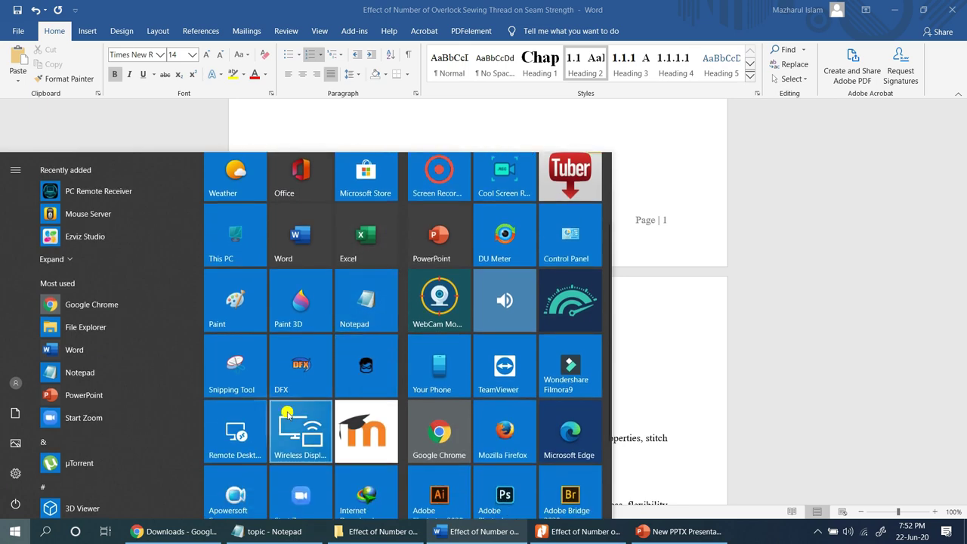
pyautogui.scroll(3, 310, 382)
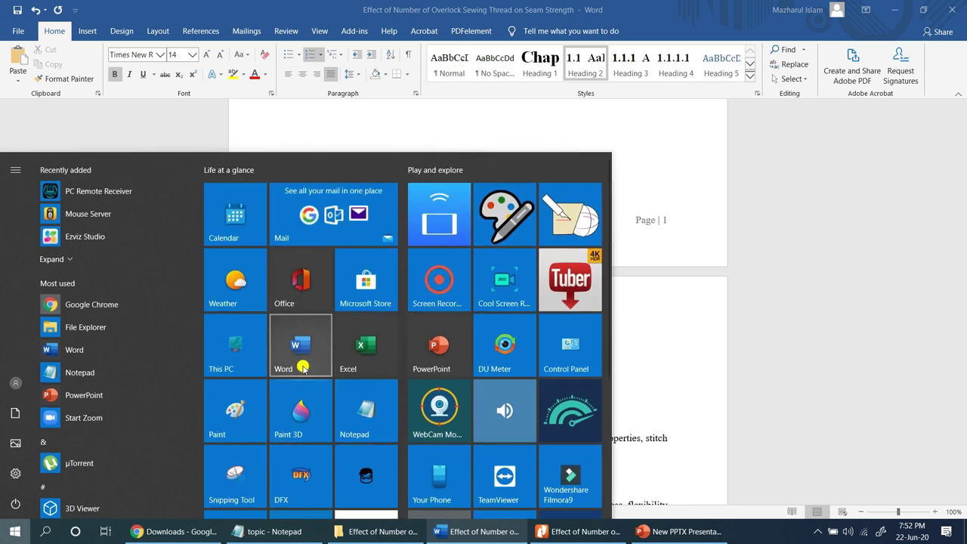
pyautogui.click(303, 361)
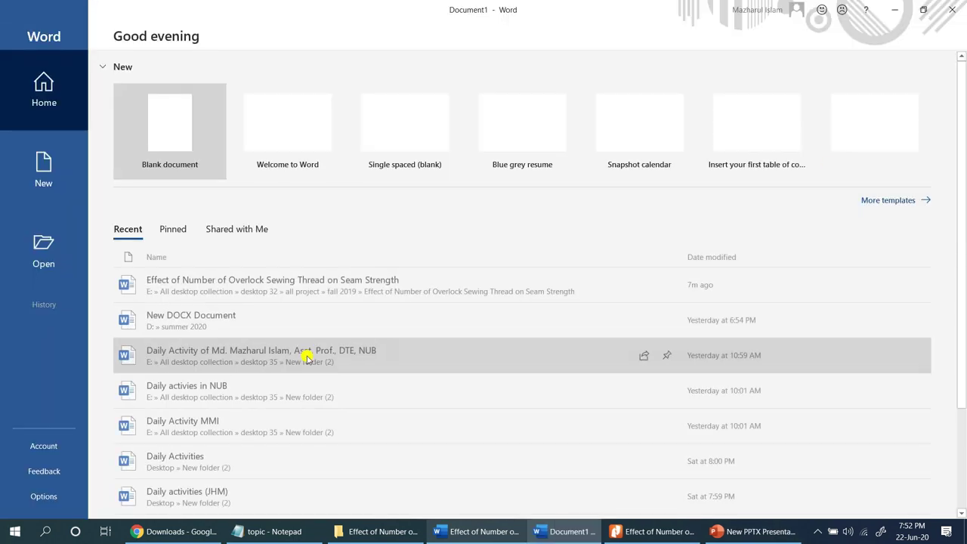
pyautogui.click(162, 140)
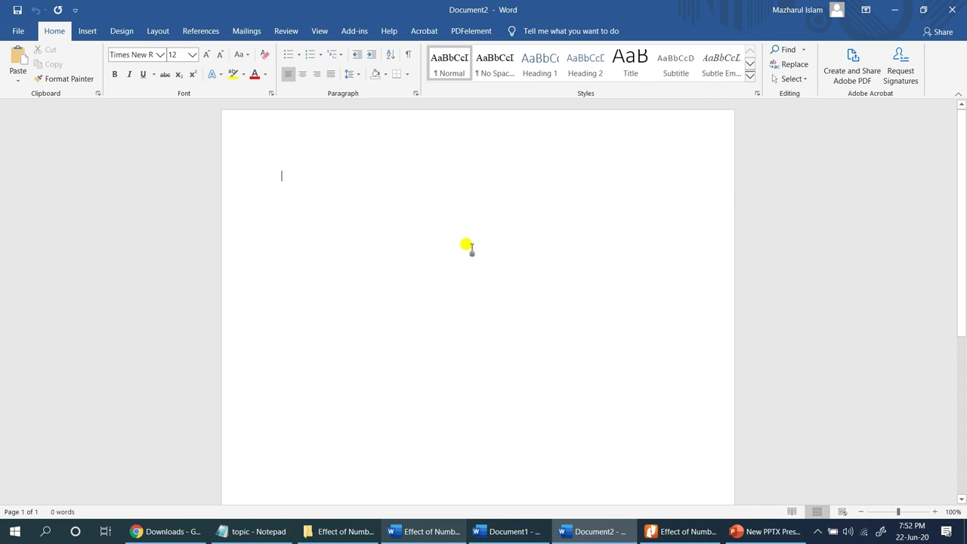
# Set the page size to A4 from the Layout tab.
pyautogui.click(157, 31)
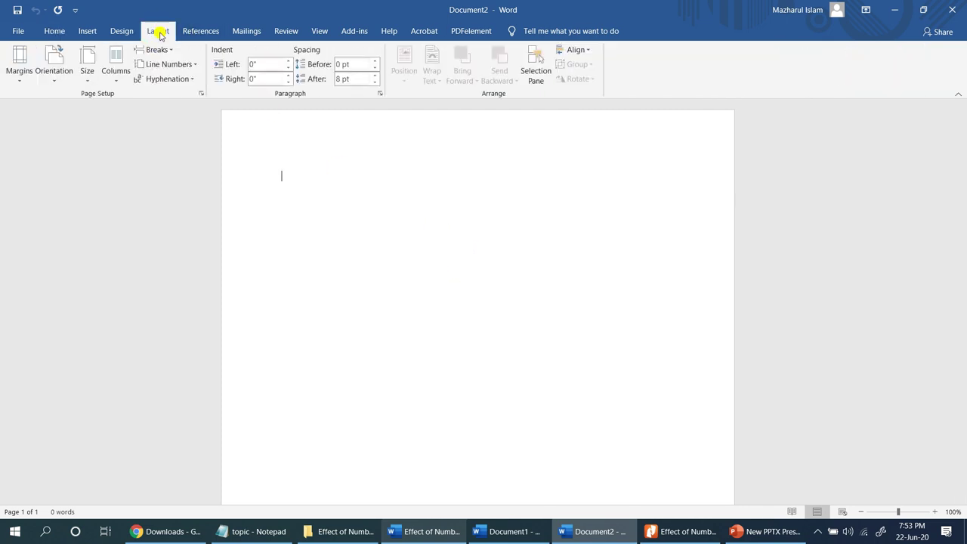
pyautogui.click(88, 76)
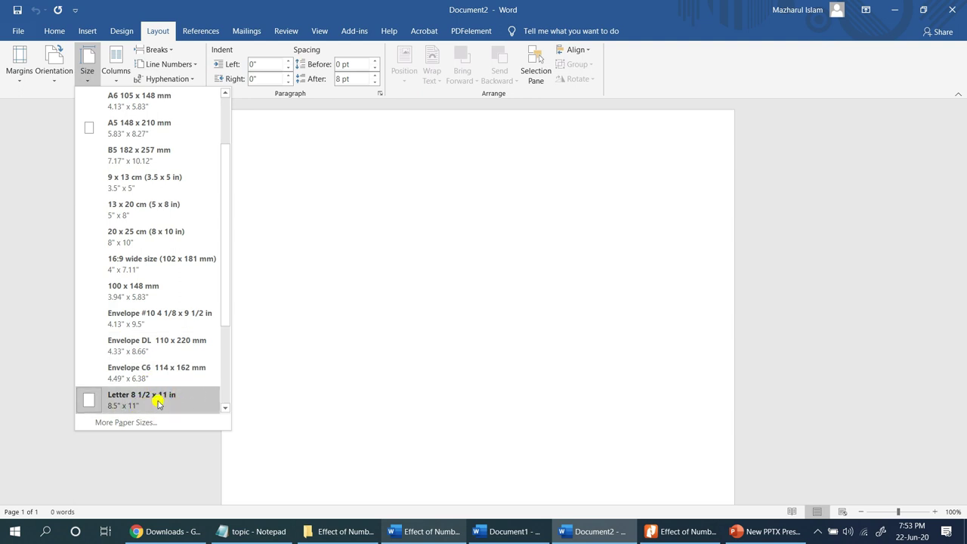
pyautogui.scroll(1, 188, 263)
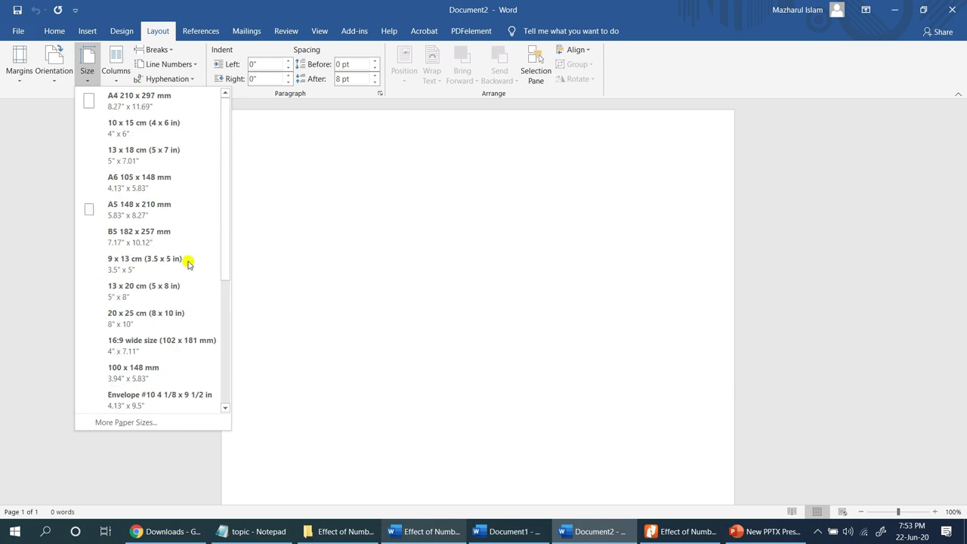
pyautogui.click(159, 99)
# Set a custom left margin of 1.1 inches in Page Setup.
pyautogui.click(20, 66)
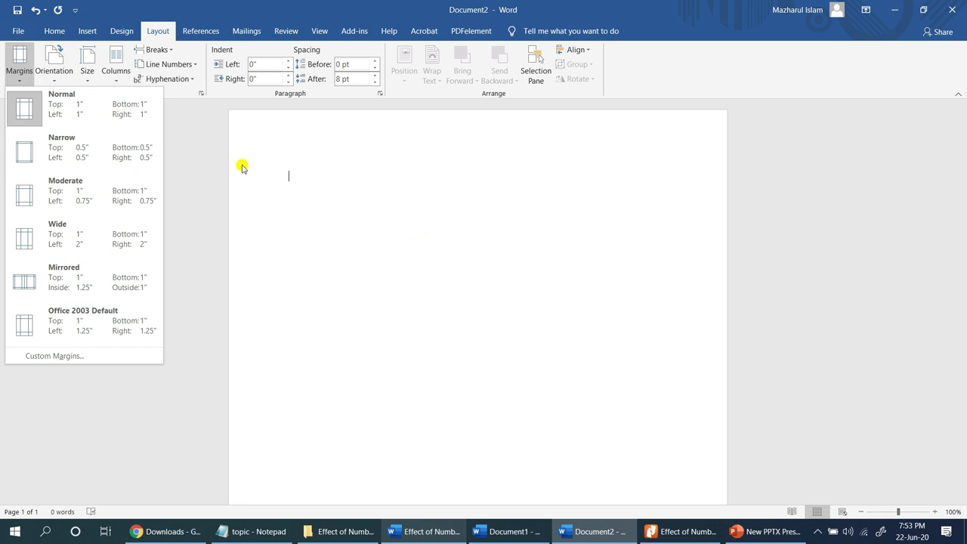
pyautogui.click(89, 358)
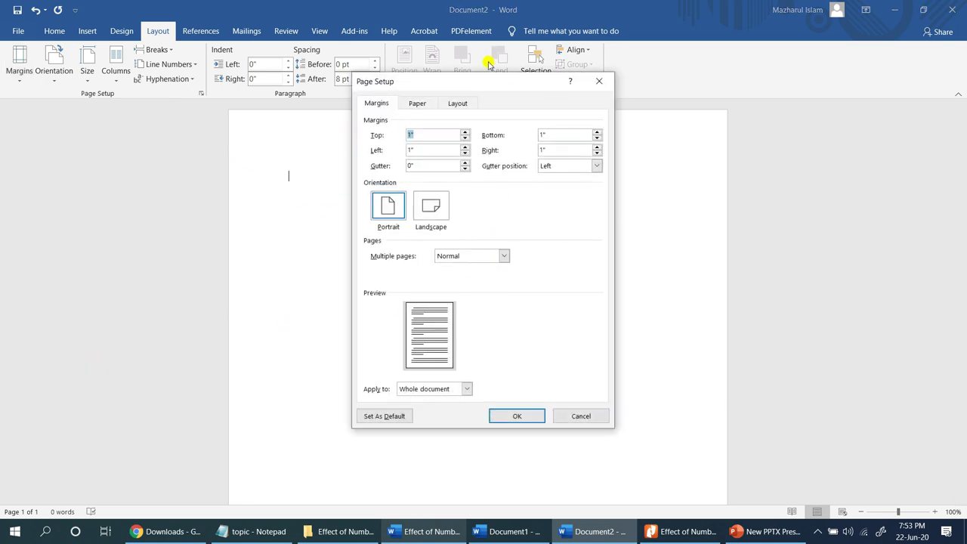
pyautogui.moveTo(472, 81); pyautogui.dragTo(604, 145)
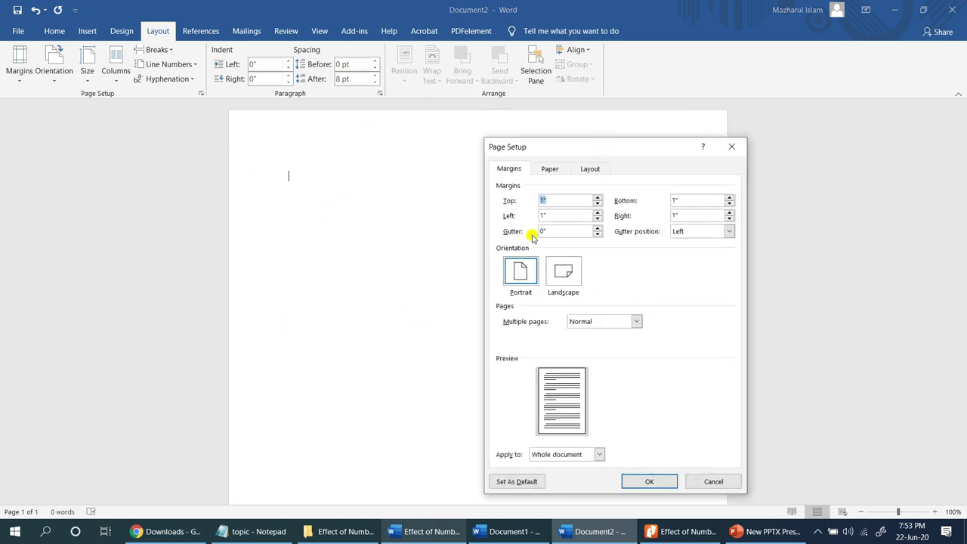
pyautogui.click(598, 212)
pyautogui.click(640, 476)
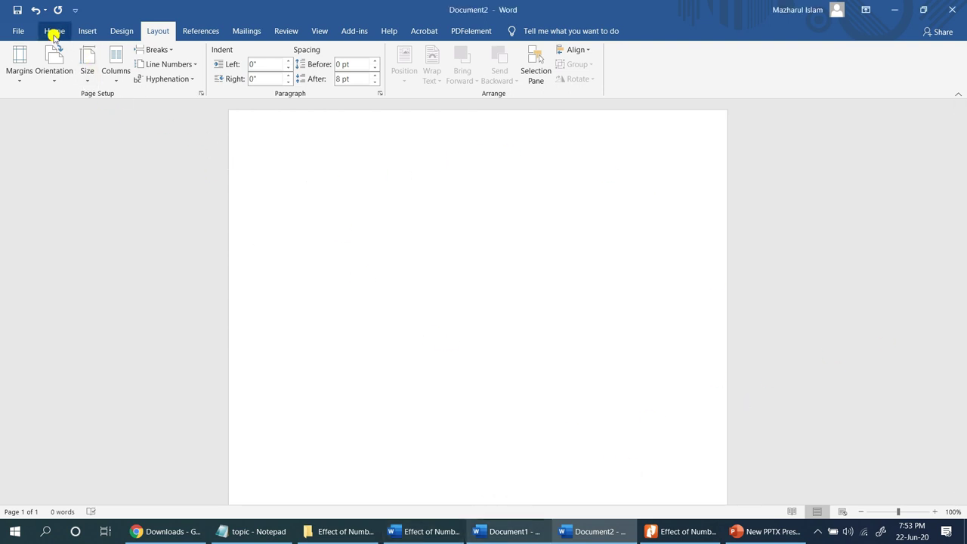
pyautogui.click(55, 31)
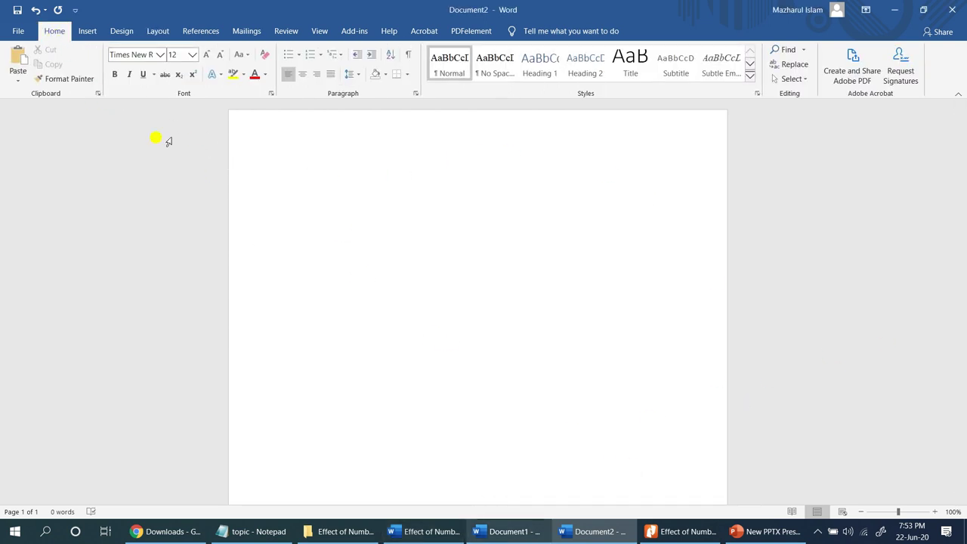
# Type 'Introduction' and apply Heading 1 to it as a trial heading.
pyautogui.click(340, 57)
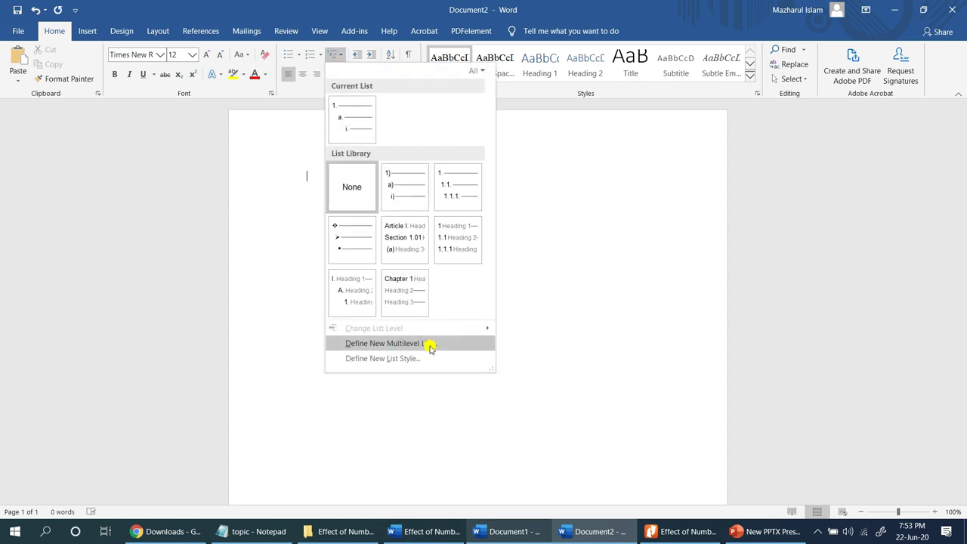
pyautogui.click(561, 285)
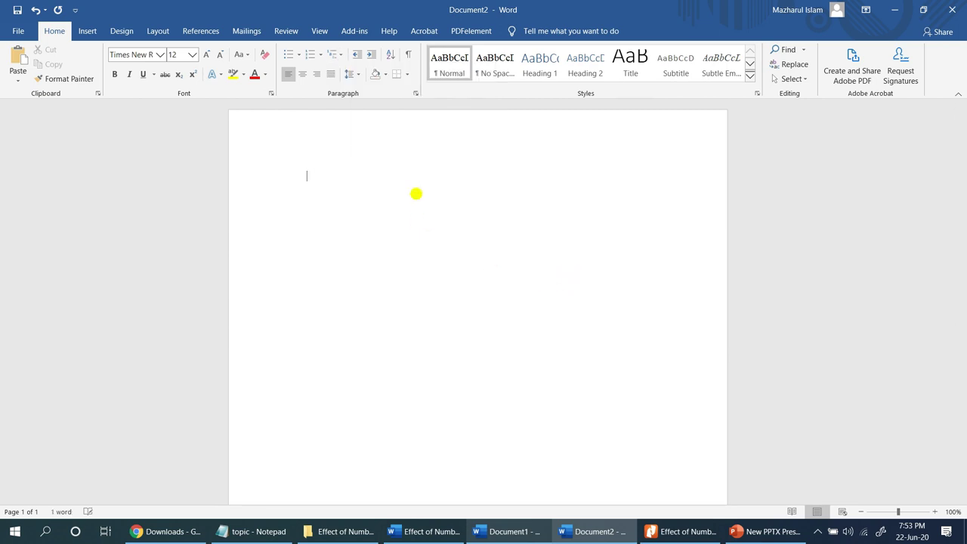
pyautogui.write('Introduction')
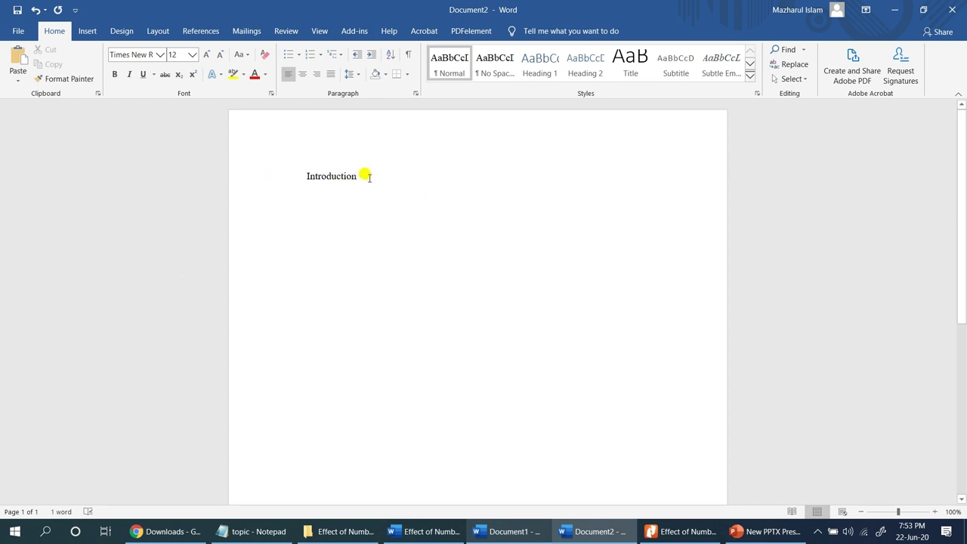
pyautogui.moveTo(367, 175); pyautogui.dragTo(296, 178)
pyautogui.click(544, 62)
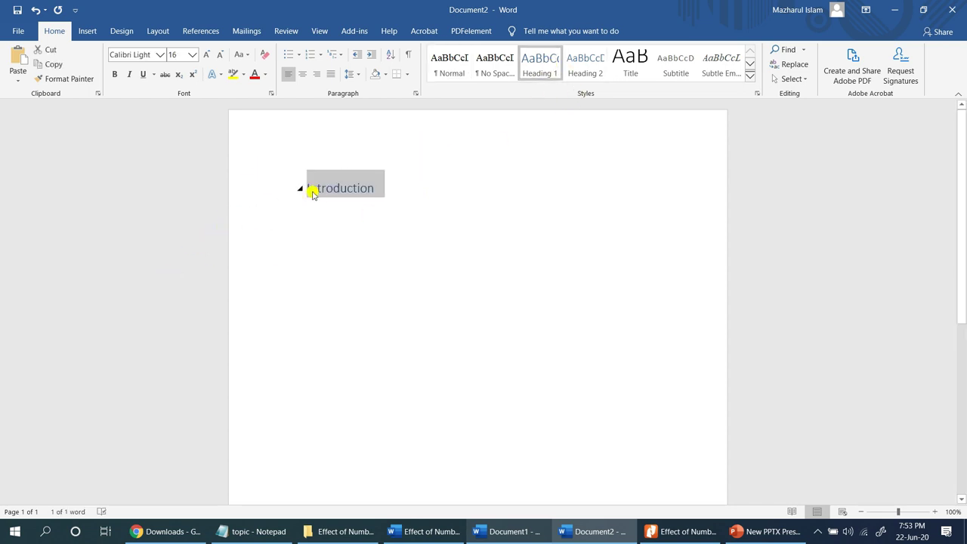
pyautogui.click(523, 176)
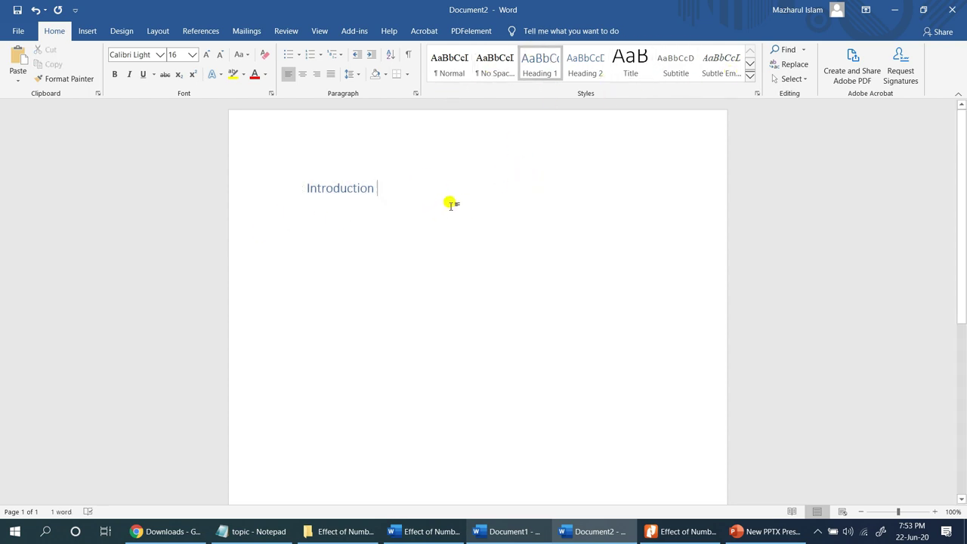
# Undo the Heading 1 style and delete the Introduction text, leaving the page empty.
pyautogui.hotkey('ctrl', 'z')
pyautogui.hotkey('ctrl', 'a')
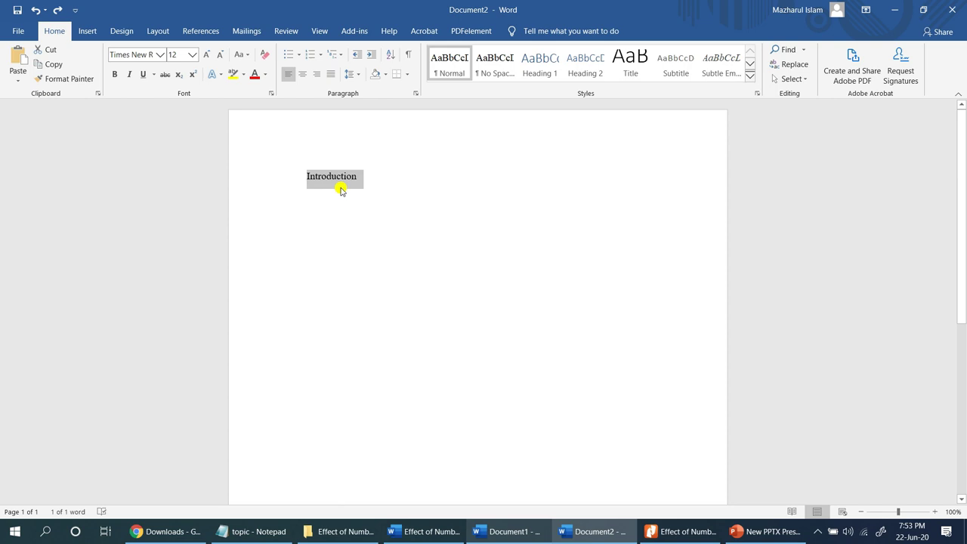
pyautogui.press('Delete')
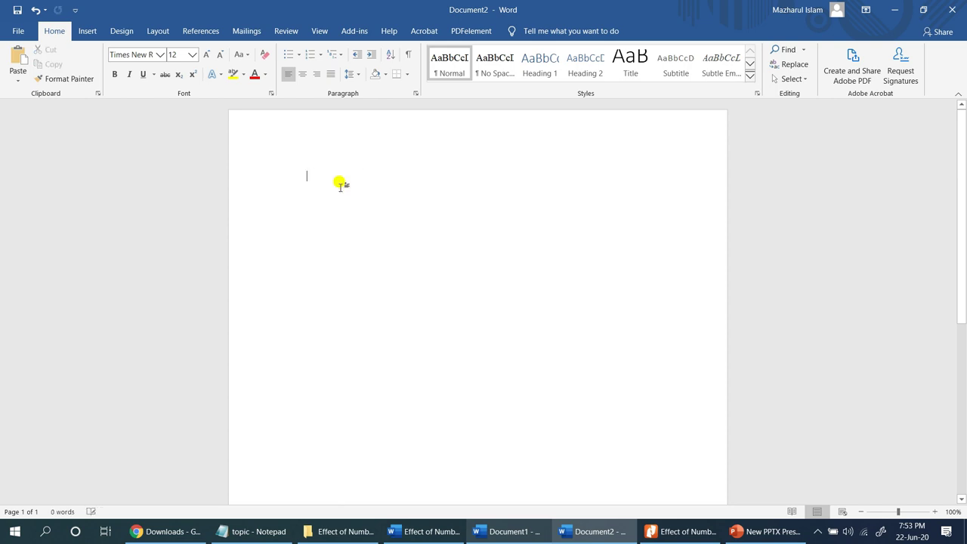
pyautogui.click(334, 55)
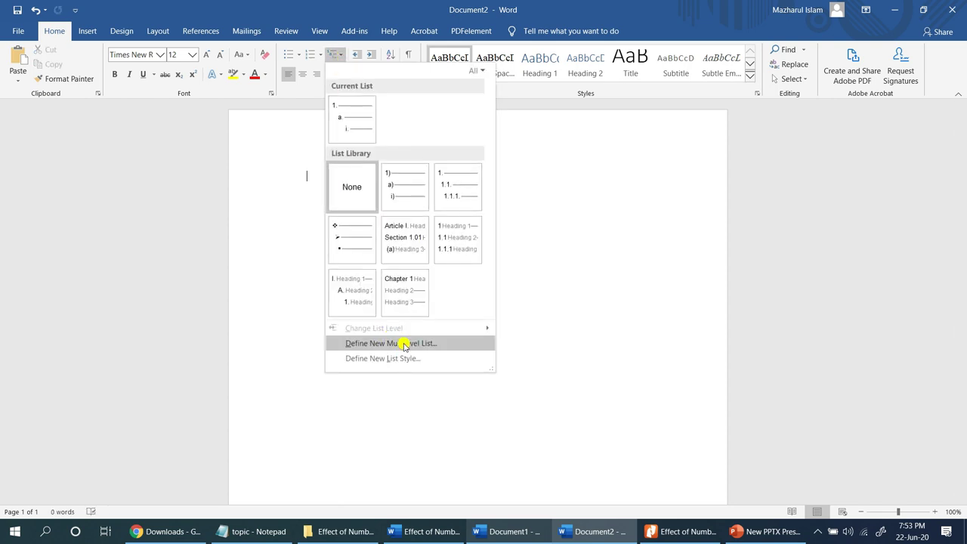
# Start defining a new multilevel list, then bring up the reference PDF in Nitro.
pyautogui.click(404, 343)
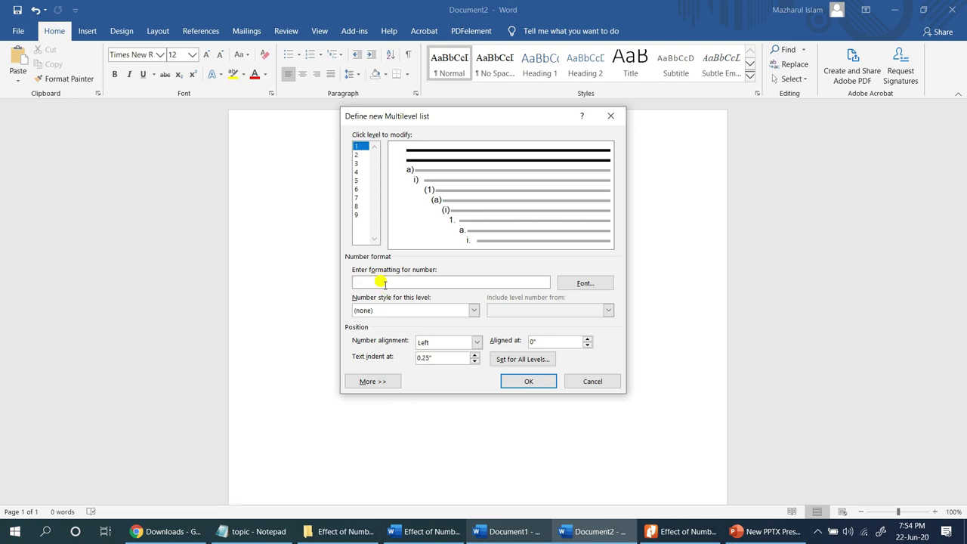
pyautogui.click(658, 531)
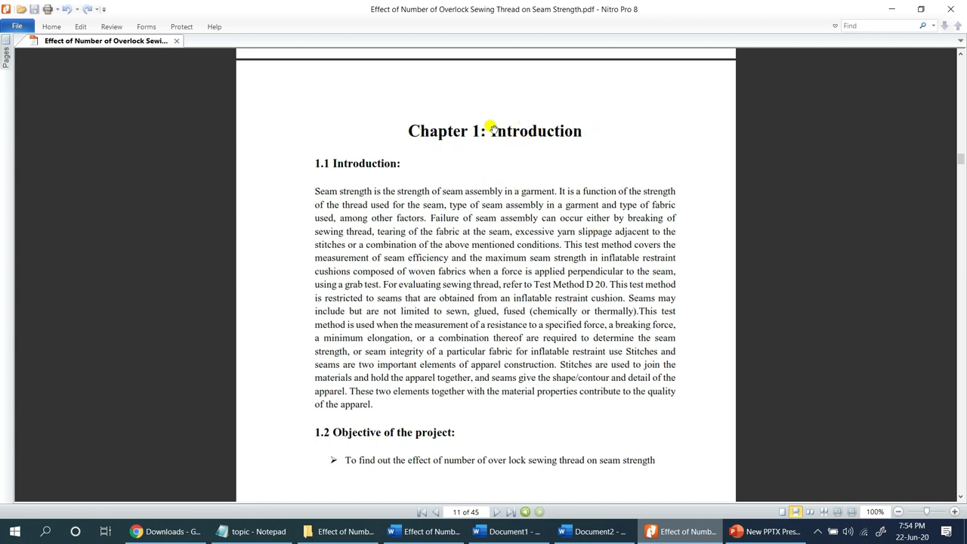
# Check the PDF's 'Chapter 1: Introduction' heading wording, then return to Word.
pyautogui.click(404, 139)
pyautogui.click(511, 535)
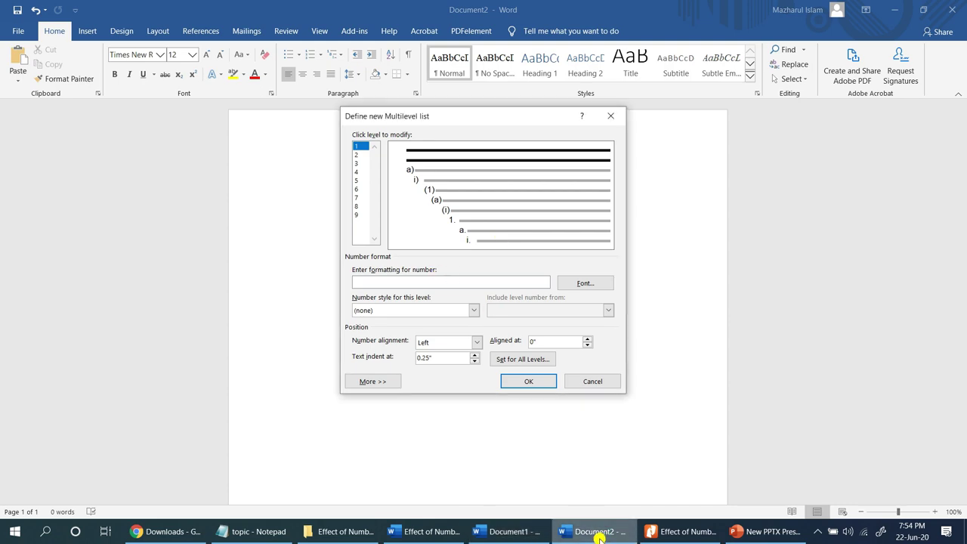
# Cancel the list definition and close Document2 without saving.
pyautogui.click(594, 382)
pyautogui.click(564, 535)
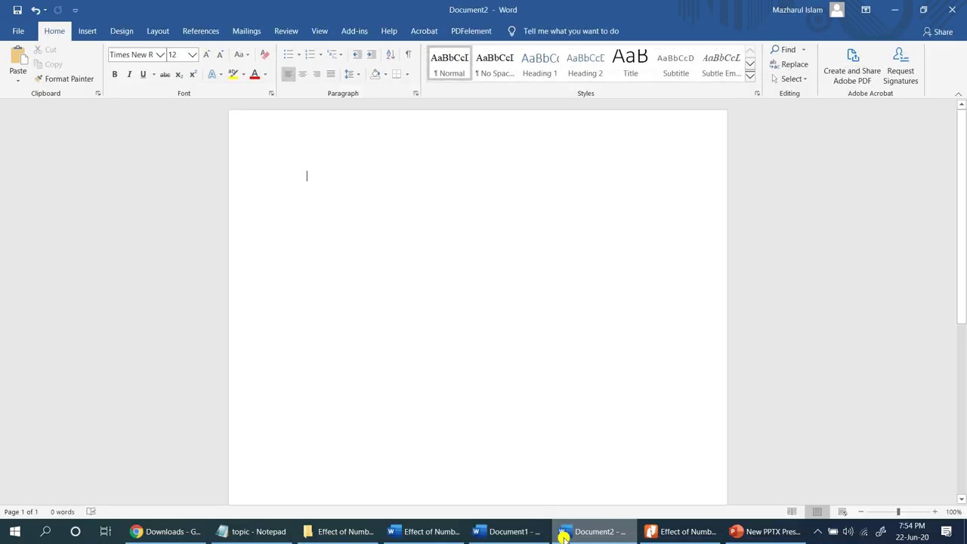
pyautogui.click(952, 9)
pyautogui.click(530, 339)
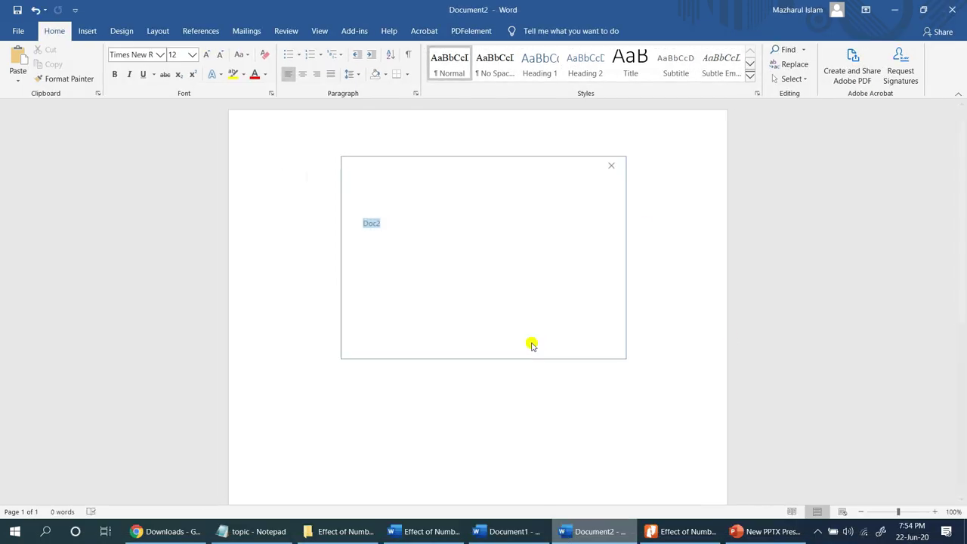
# In Document1, define a new multilevel list with level 1 as 'Chapter 1:' in 1, 2, 3 style.
pyautogui.click(337, 54)
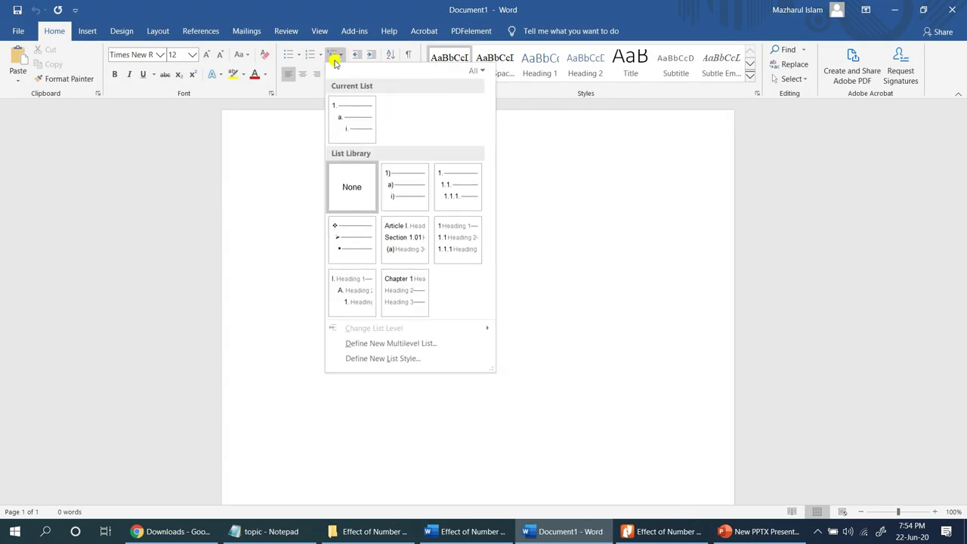
pyautogui.click(391, 343)
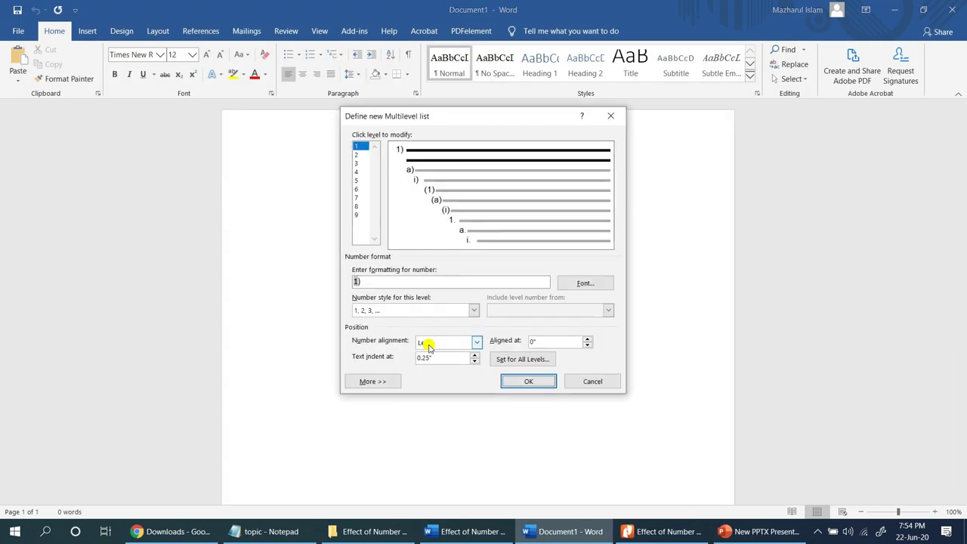
pyautogui.click(369, 280)
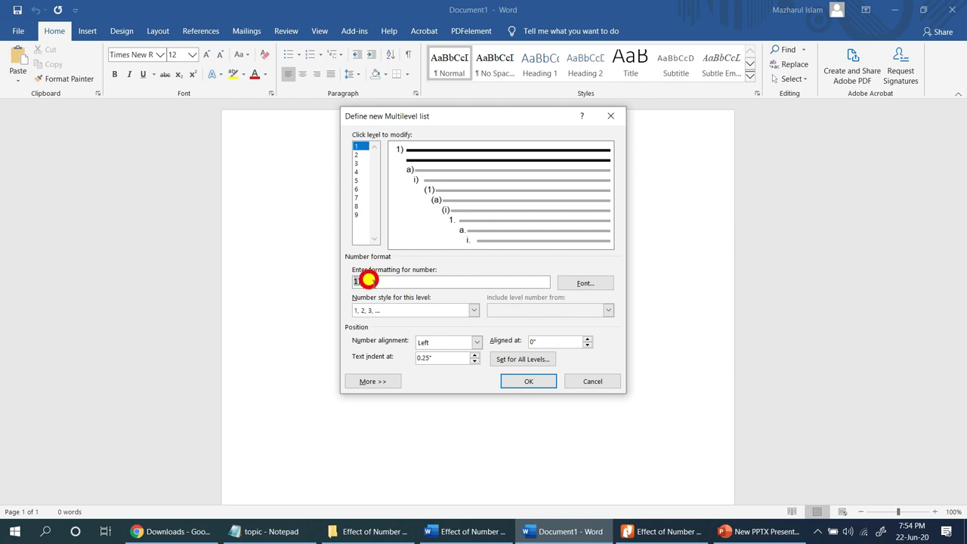
pyautogui.press('BackSpace')
pyautogui.write('Chapter')
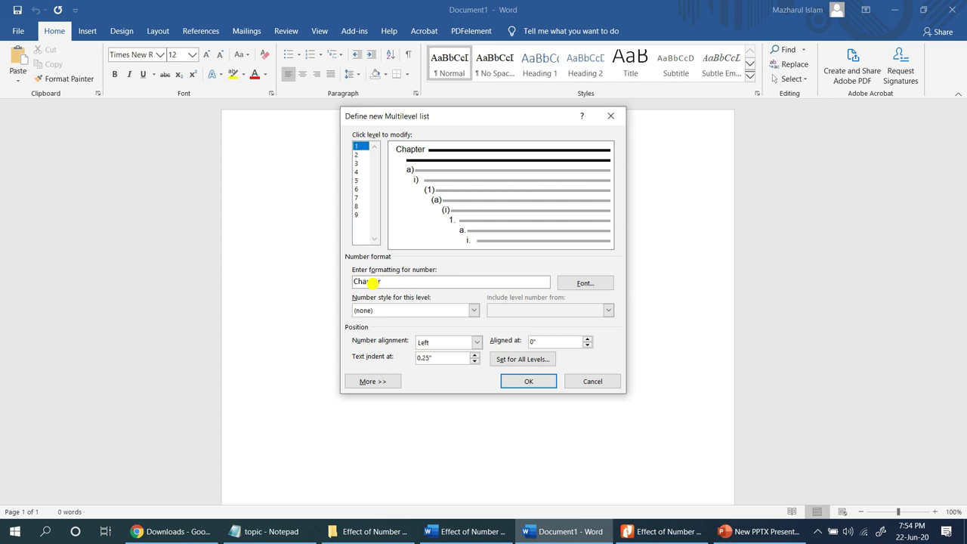
pyautogui.click(425, 316)
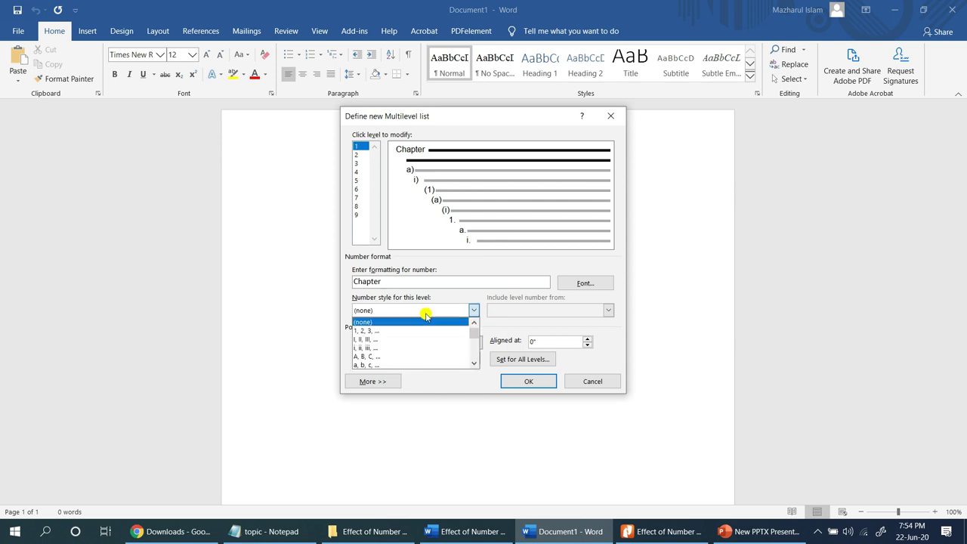
pyautogui.click(387, 331)
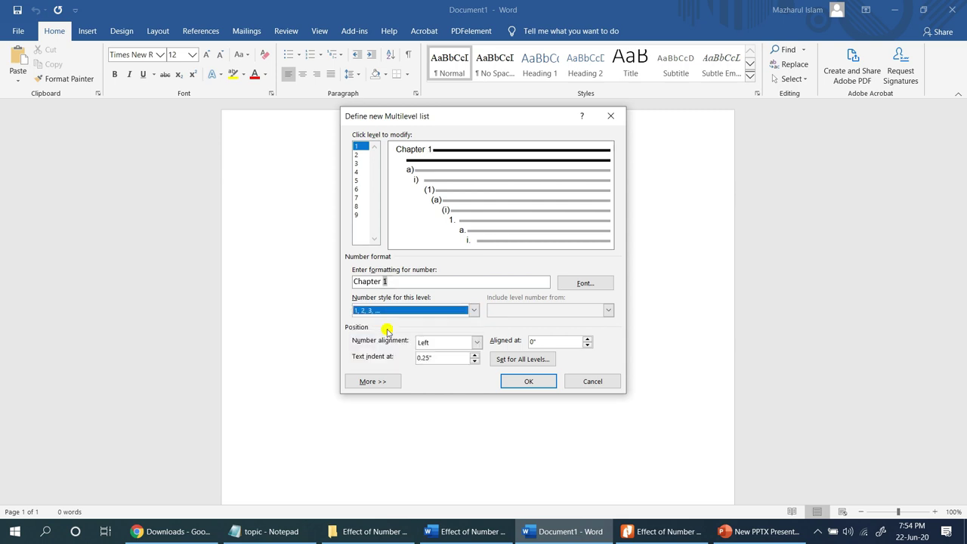
pyautogui.click(395, 280)
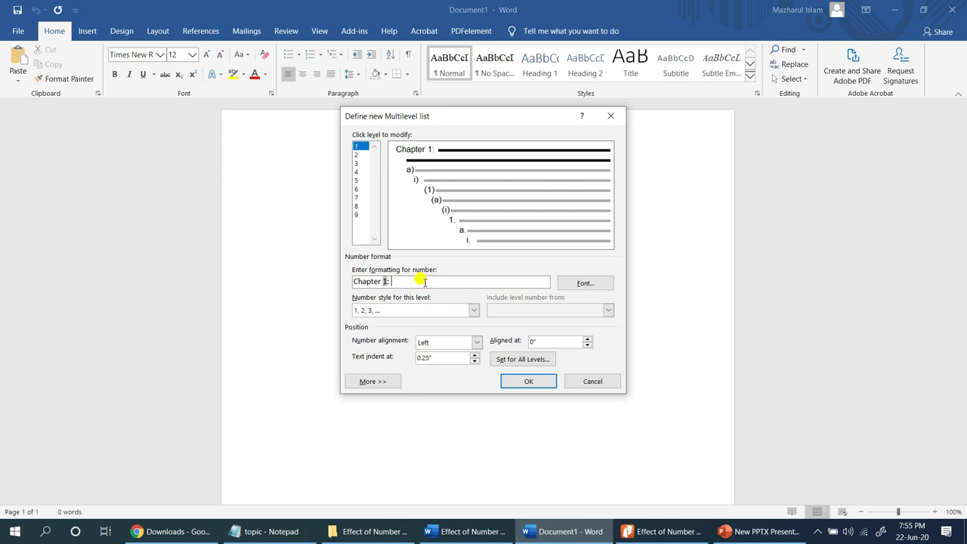
pyautogui.click(386, 379)
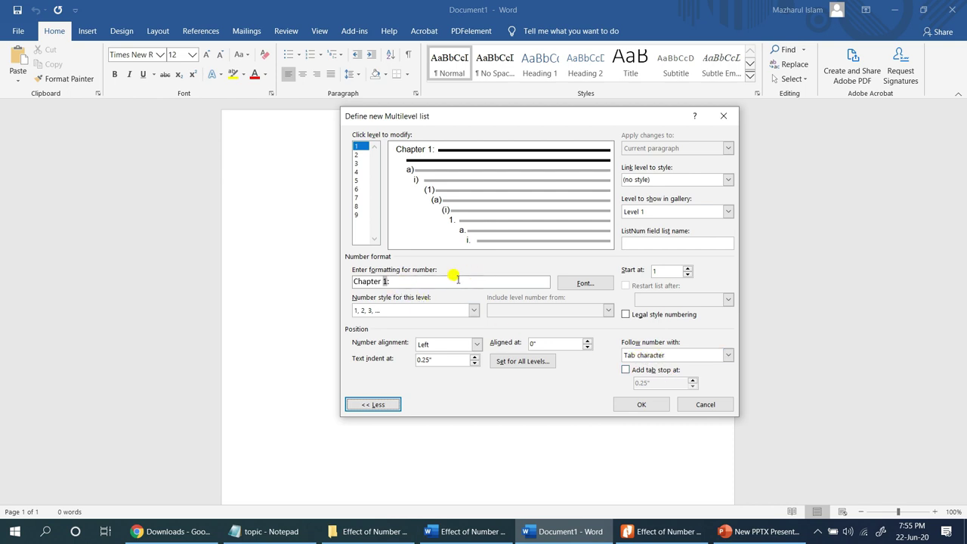
# Set level 1's Follow number with option to Nothing instead of a tab.
pyautogui.click(658, 355)
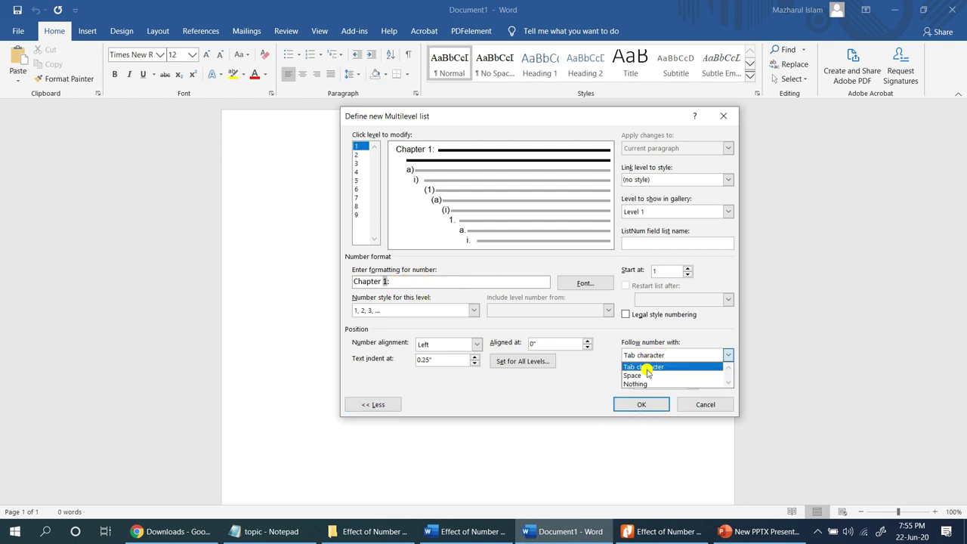
pyautogui.click(645, 384)
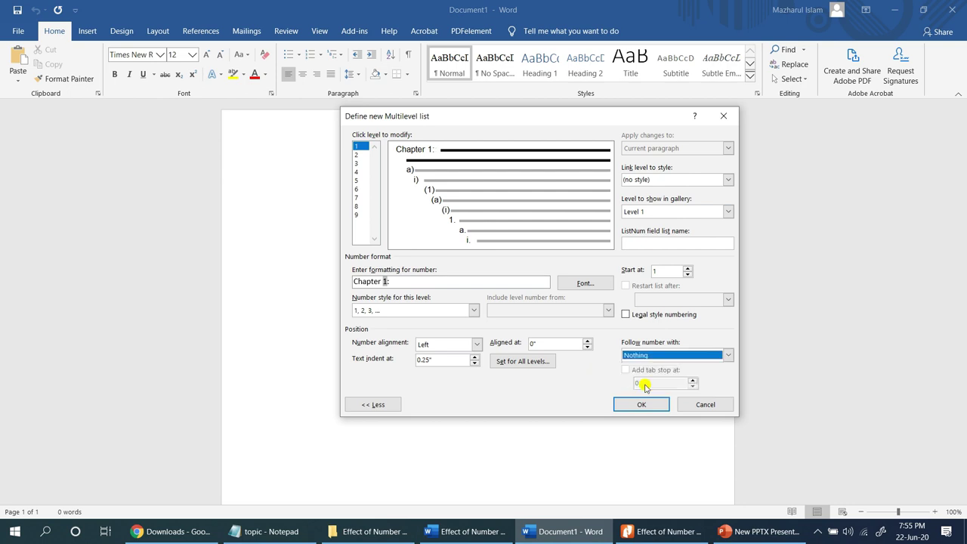
pyautogui.click(408, 282)
pyautogui.press('BackSpace')
pyautogui.press('BackSpace')
pyautogui.press('BackSpace')
pyautogui.press('BackSpace')
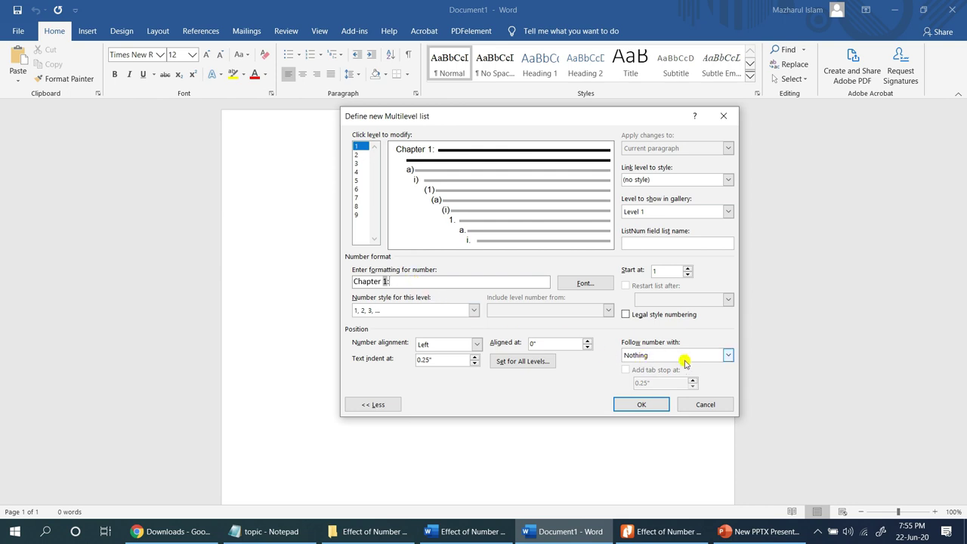
pyautogui.click(727, 355)
pyautogui.click(647, 373)
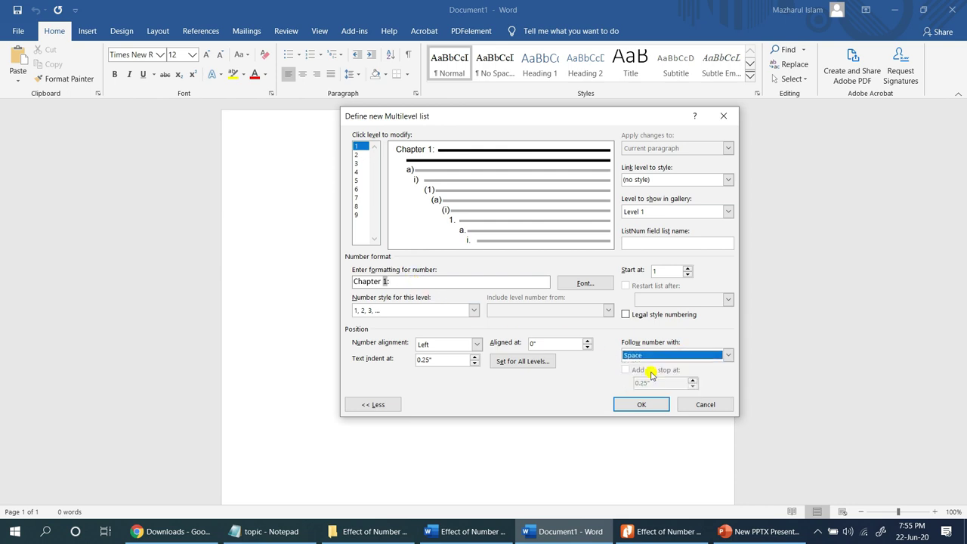
pyautogui.click(416, 282)
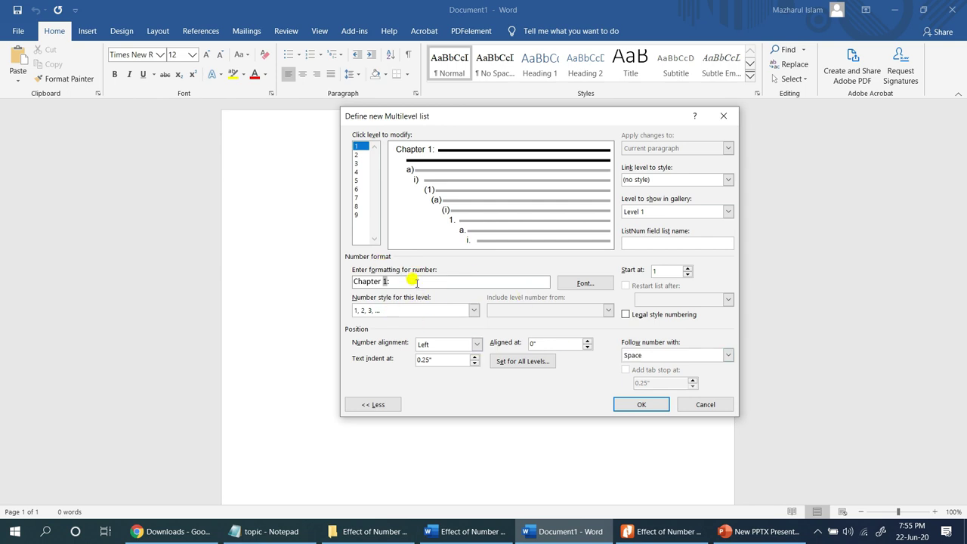
pyautogui.click(648, 355)
pyautogui.click(645, 380)
pyautogui.click(424, 282)
# Scroll the reference PDF to Chapter 2's 2.1 and 2.1.1 headings, then return to Word.
pyautogui.click(649, 531)
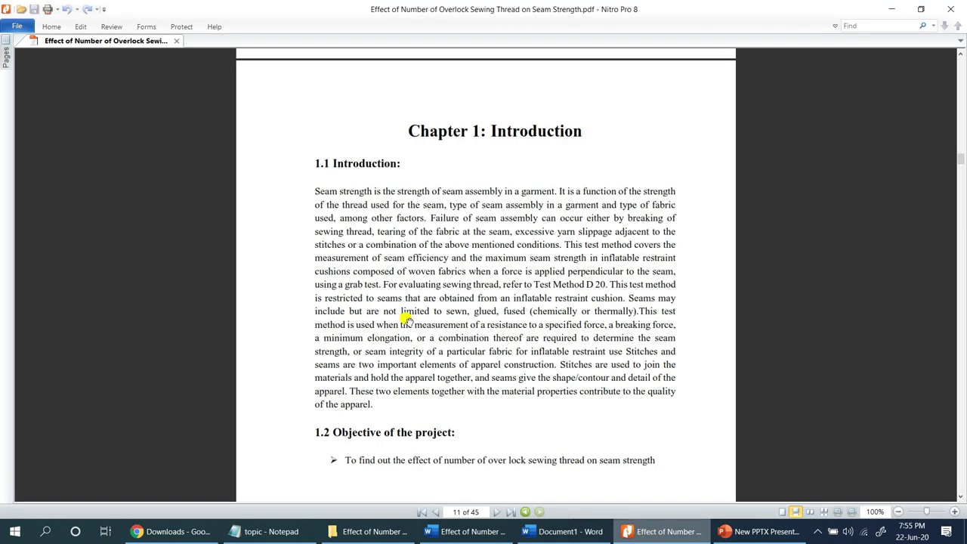
pyautogui.scroll(-3, 440, 181)
pyautogui.scroll(3, 371, 191)
pyautogui.scroll(-10, 372, 191)
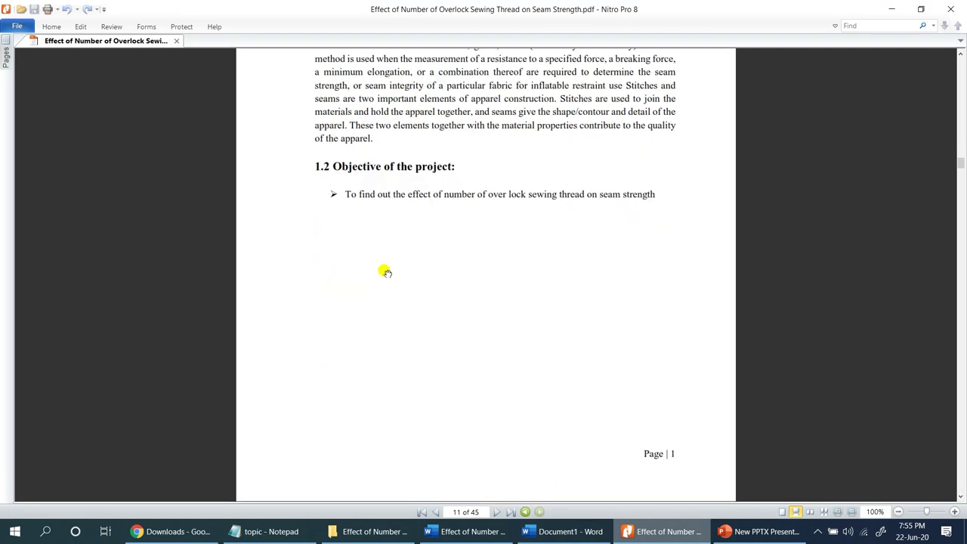
pyautogui.scroll(-1, 414, 307)
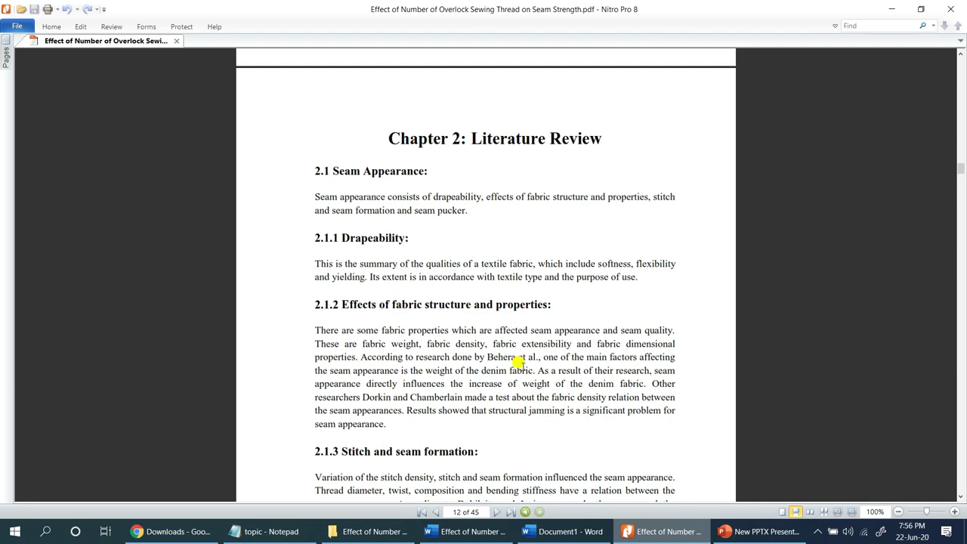
pyautogui.click(645, 535)
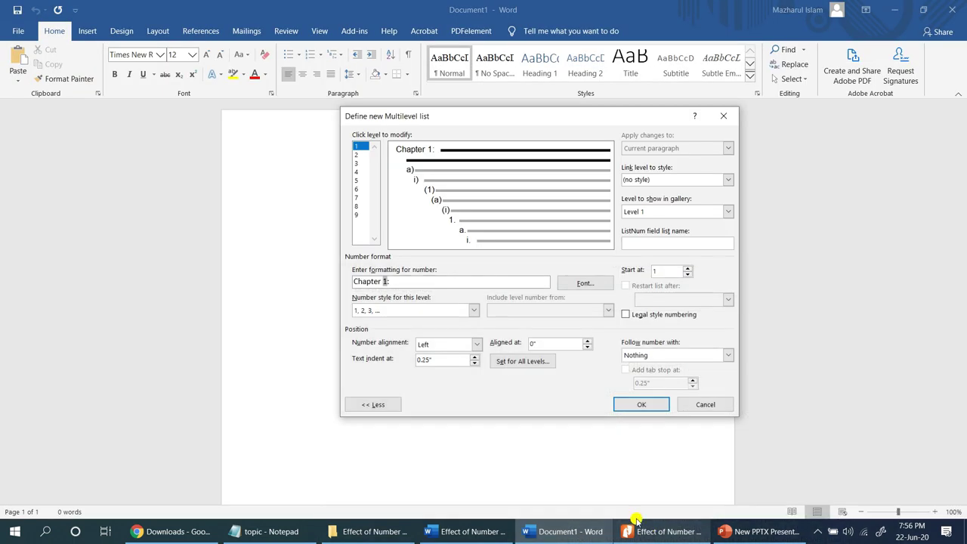
# Set level 1's text indent to 0 and link it to Heading 1, then select level 2.
pyautogui.doubleClick(452, 360)
pyautogui.click(434, 362)
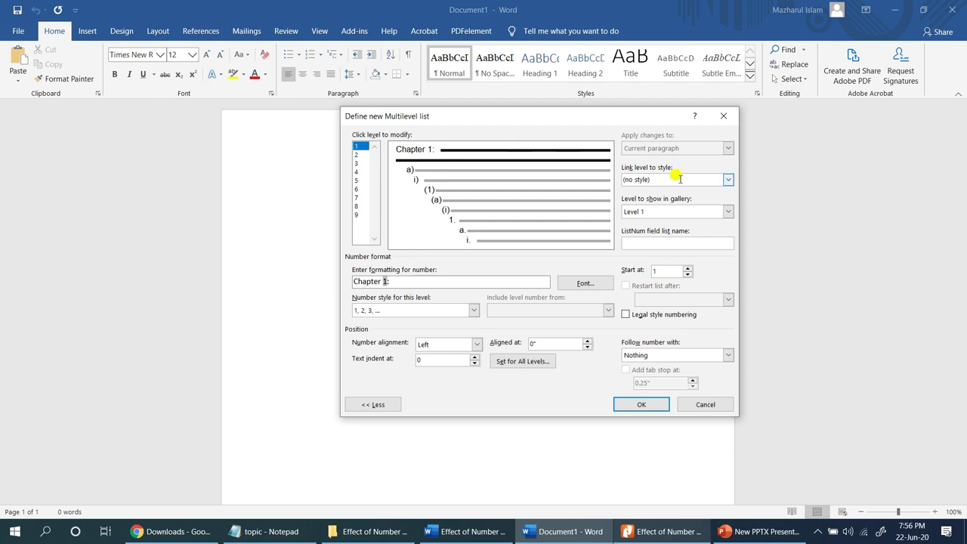
pyautogui.click(727, 180)
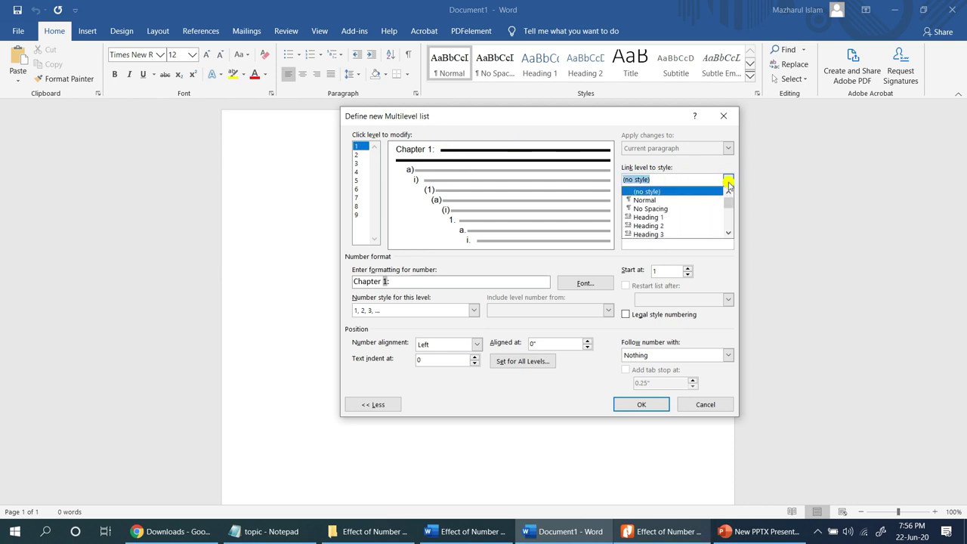
pyautogui.click(654, 217)
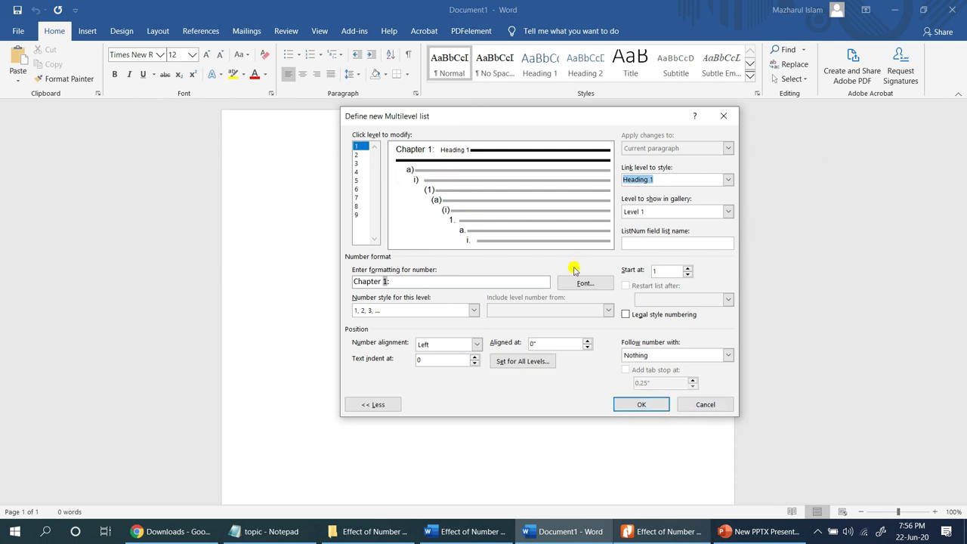
pyautogui.click(362, 155)
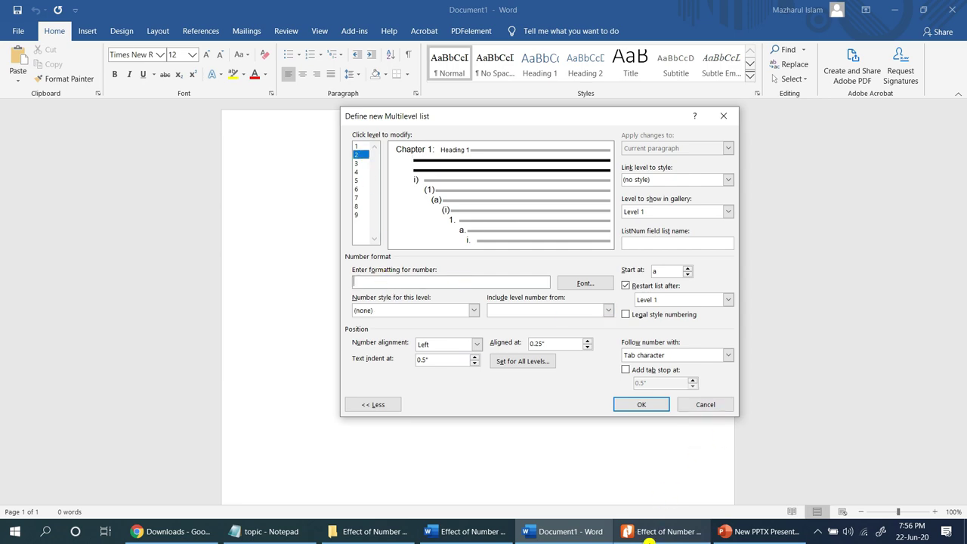
pyautogui.click(648, 536)
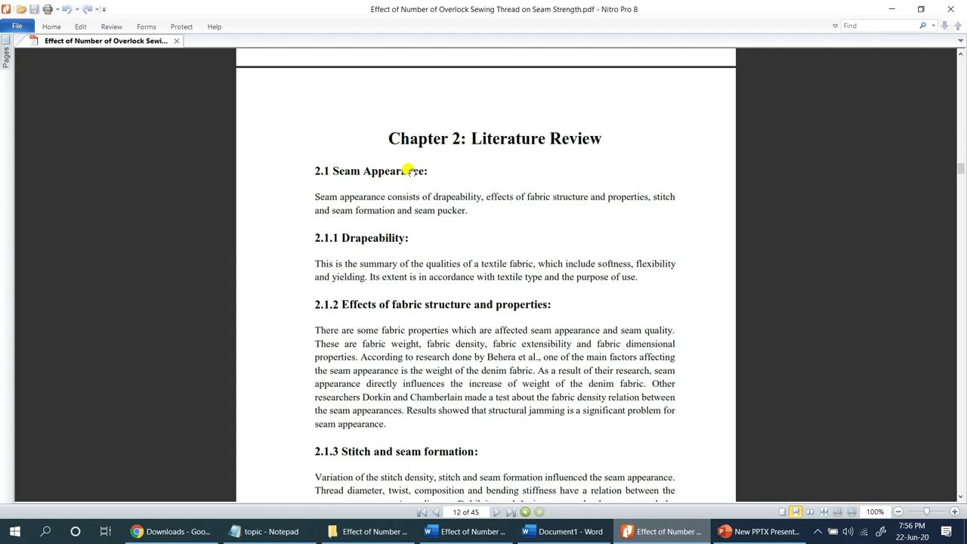
# Scroll the PDF back to the bottom of page 11 and return to Word.
pyautogui.scroll(5, 451, 224)
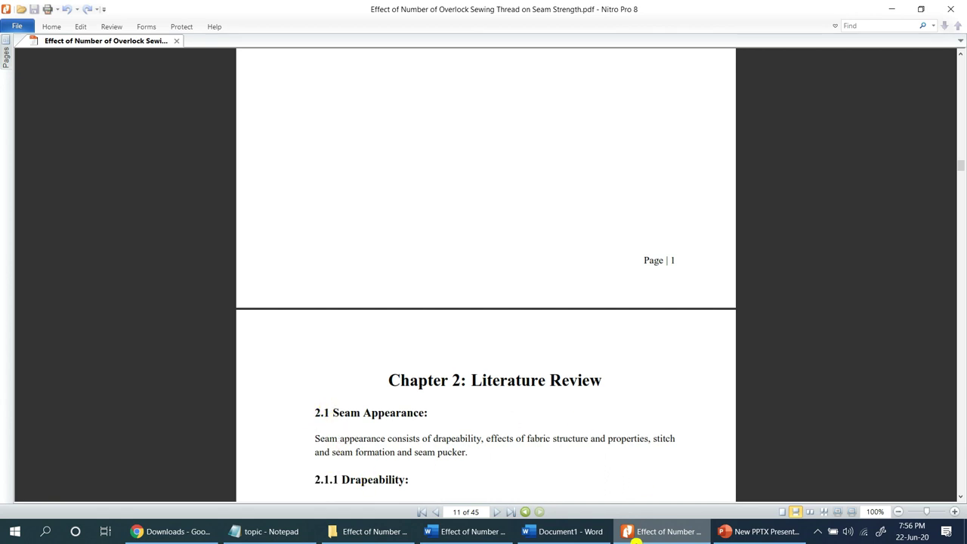
pyautogui.click(637, 532)
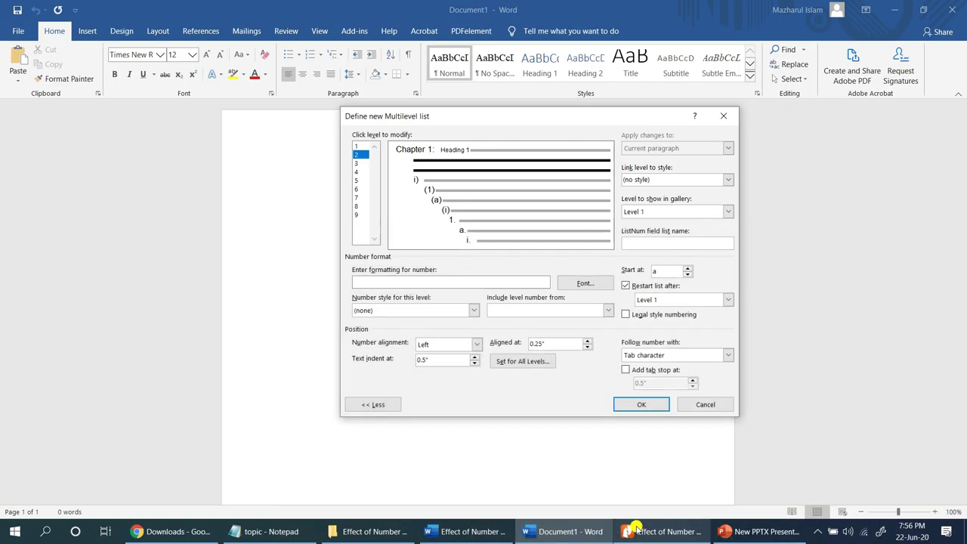
# Build level 2's number format as 1.1, including the Level 1 number with 1, 2, 3 style.
pyautogui.click(530, 310)
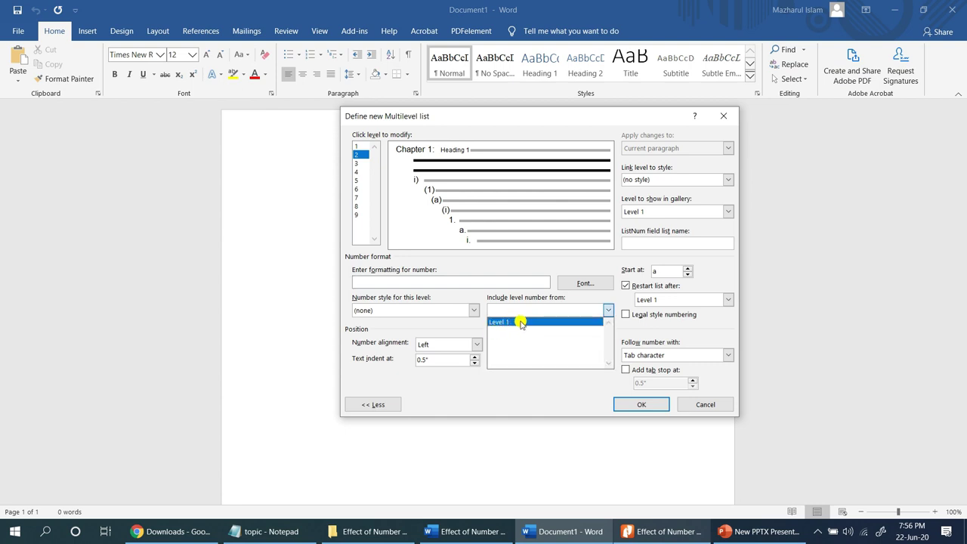
pyautogui.click(521, 321)
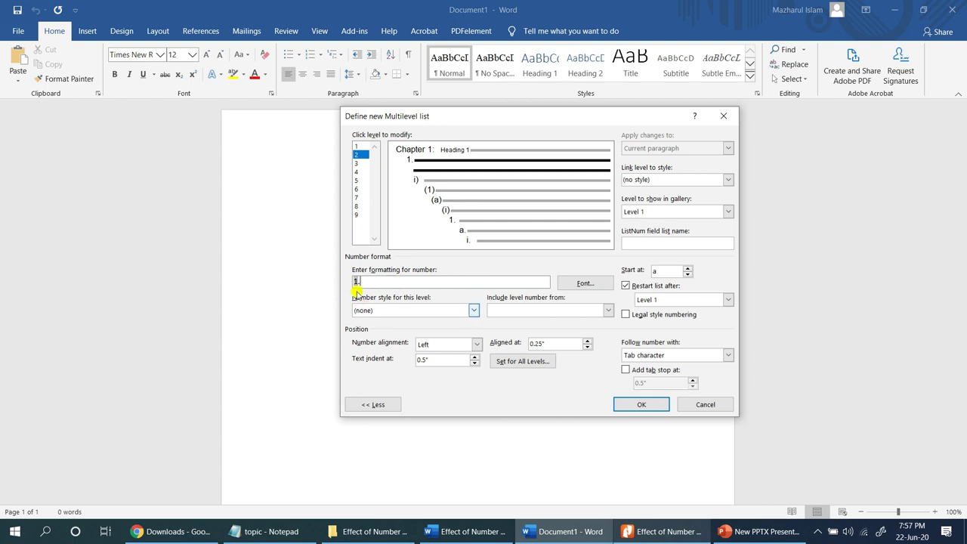
pyautogui.click(379, 310)
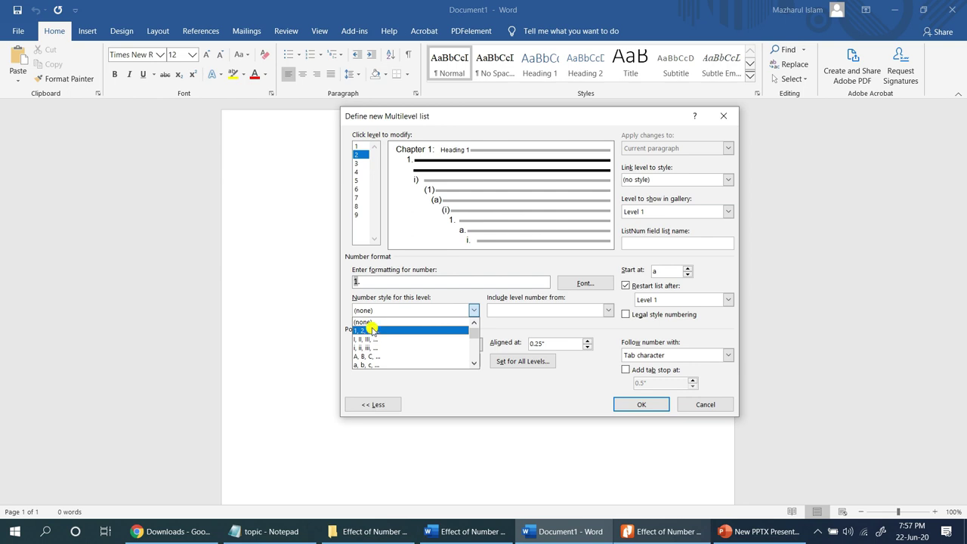
pyautogui.click(505, 311)
pyautogui.click(505, 311)
pyautogui.click(572, 309)
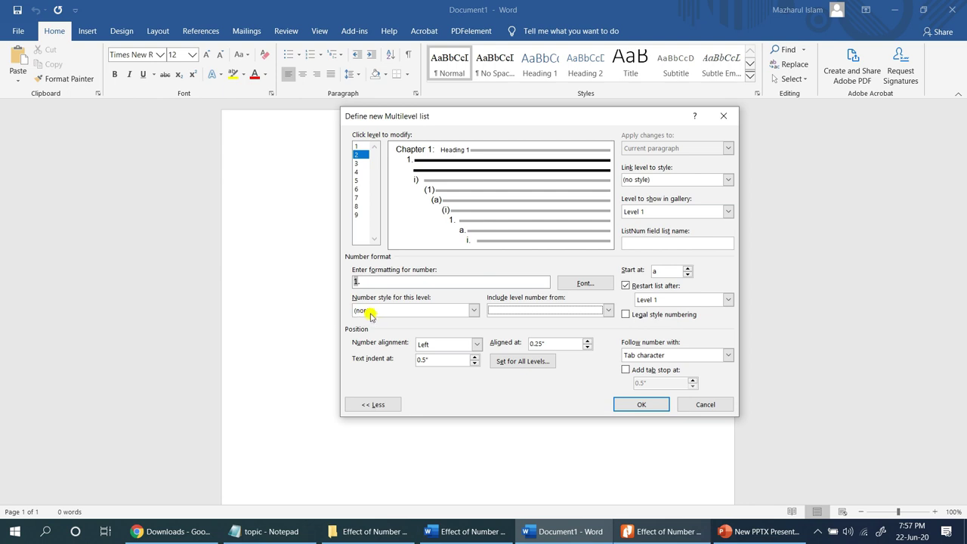
pyautogui.click(502, 310)
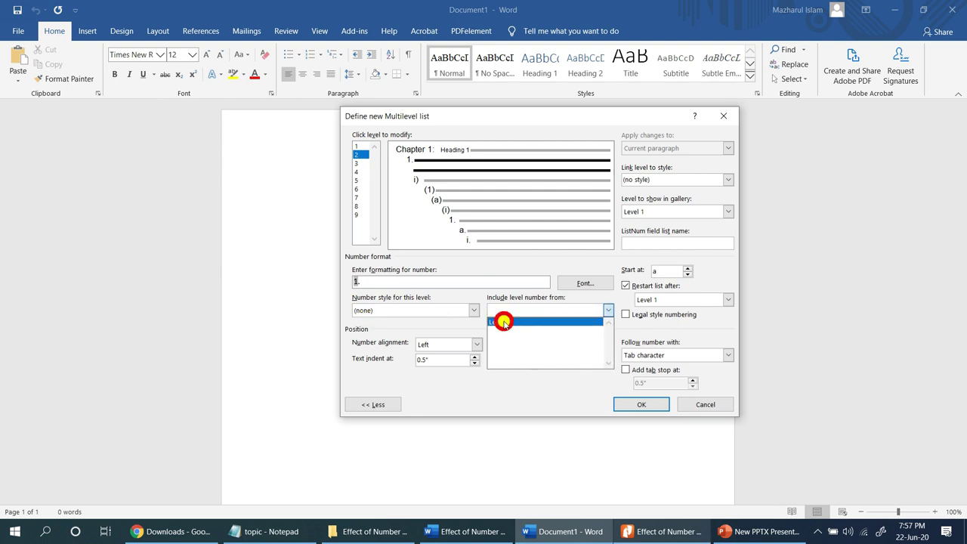
pyautogui.click(503, 318)
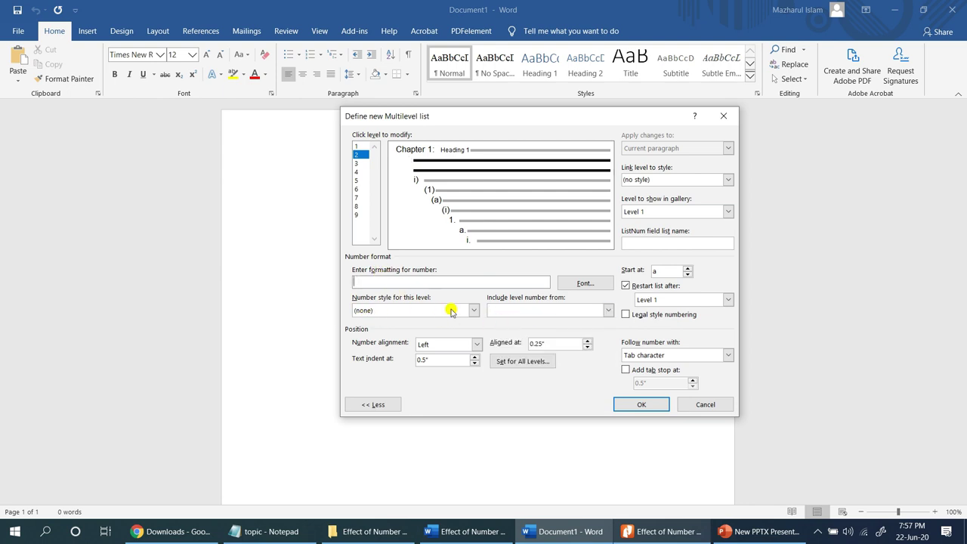
pyautogui.click(497, 311)
pyautogui.click(503, 319)
pyautogui.click(395, 311)
pyautogui.click(387, 330)
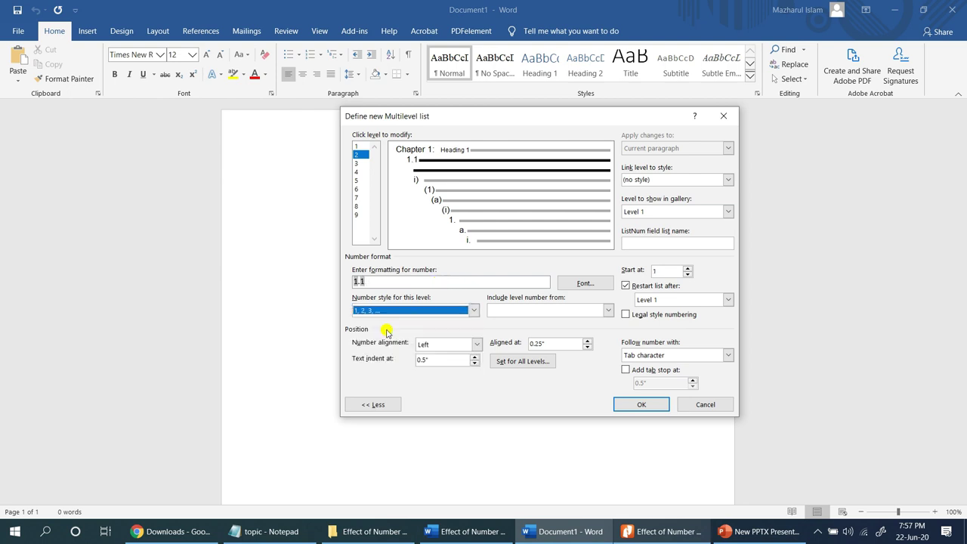
# Set level 2's text indent and alignment to 0, followed by nothing.
pyautogui.moveTo(458, 364); pyautogui.dragTo(400, 360)
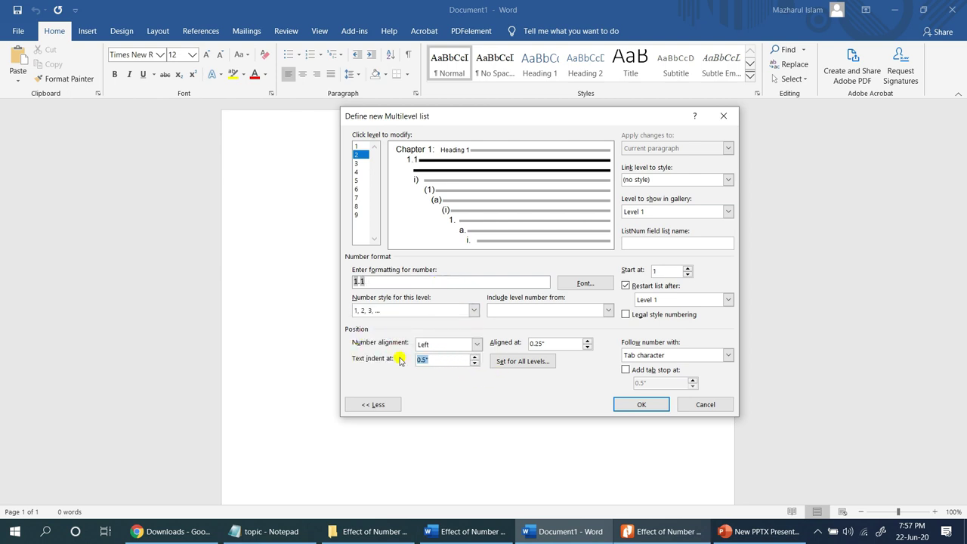
pyautogui.write('0')
pyautogui.moveTo(553, 343); pyautogui.dragTo(491, 342)
pyautogui.write('0')
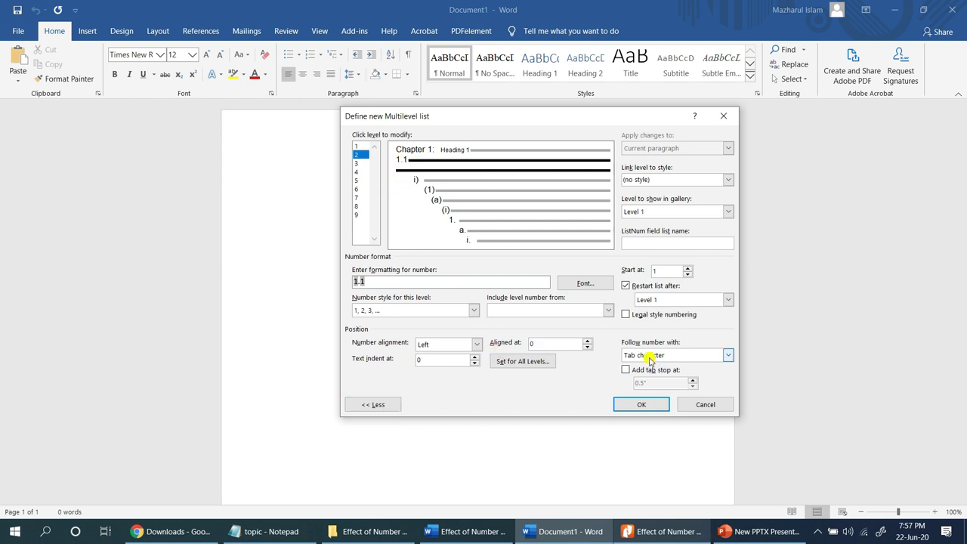
pyautogui.click(382, 277)
pyautogui.click(652, 354)
pyautogui.click(648, 382)
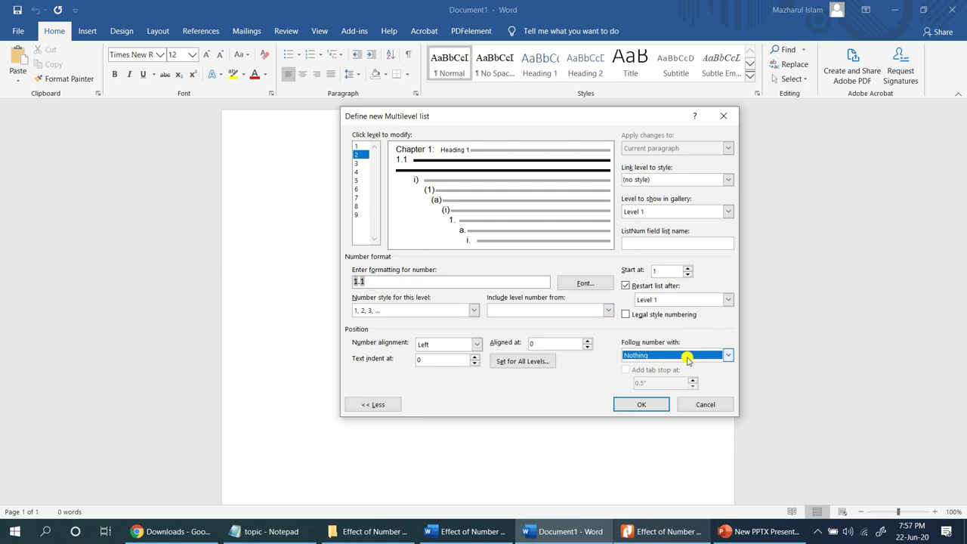
# Link level 2 to Heading 2 and select level 3's default i) number format.
pyautogui.click(660, 179)
pyautogui.click(726, 179)
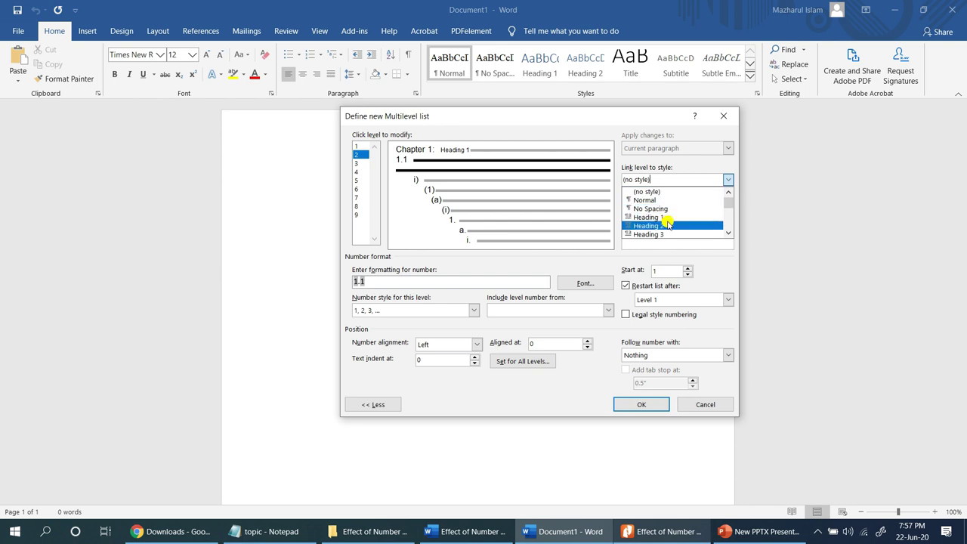
pyautogui.click(664, 219)
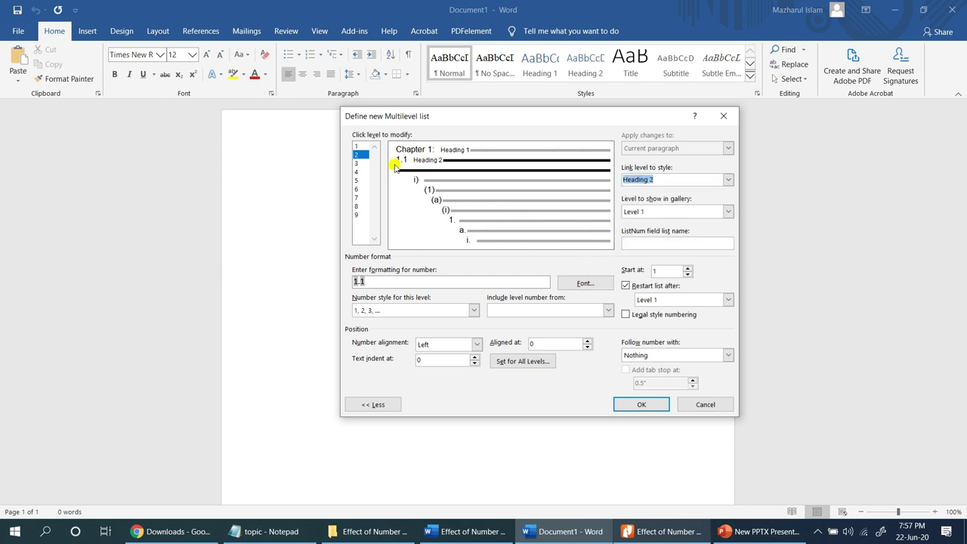
pyautogui.click(362, 163)
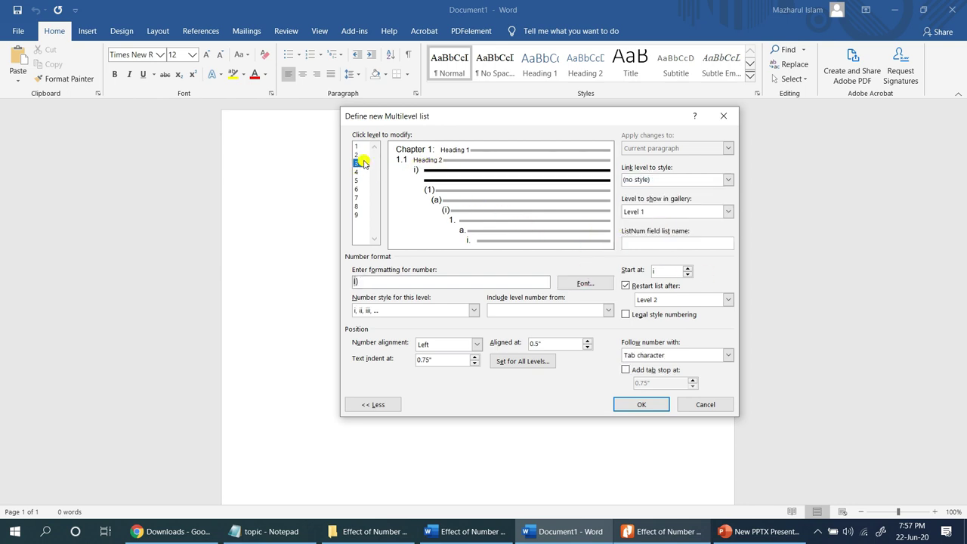
pyautogui.click(368, 276)
# Show the PDF's Chapter 2 page with headings 2.1, 2.1.1, 2.1.2 and 2.1.3.
pyautogui.hotkey('alt', 'Tab')
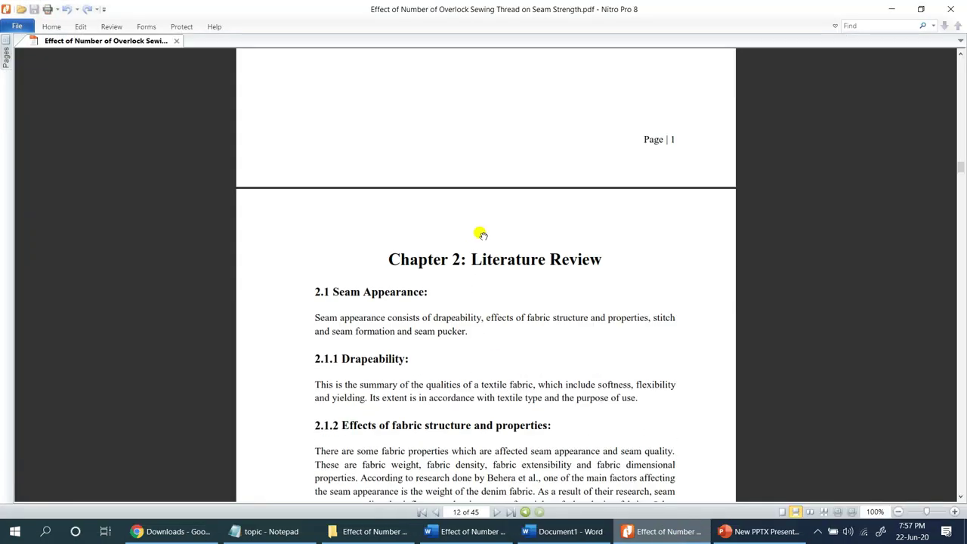
pyautogui.scroll(-3, 481, 234)
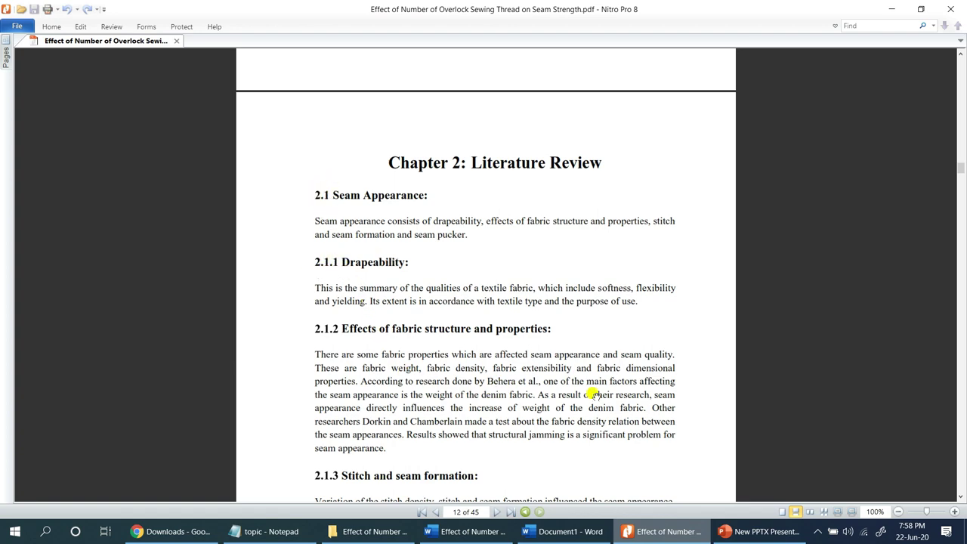
# Build level 3's number format as 1.1.1 from levels 1 and 2 with 1, 2, 3 style.
pyautogui.click(638, 532)
pyautogui.click(548, 310)
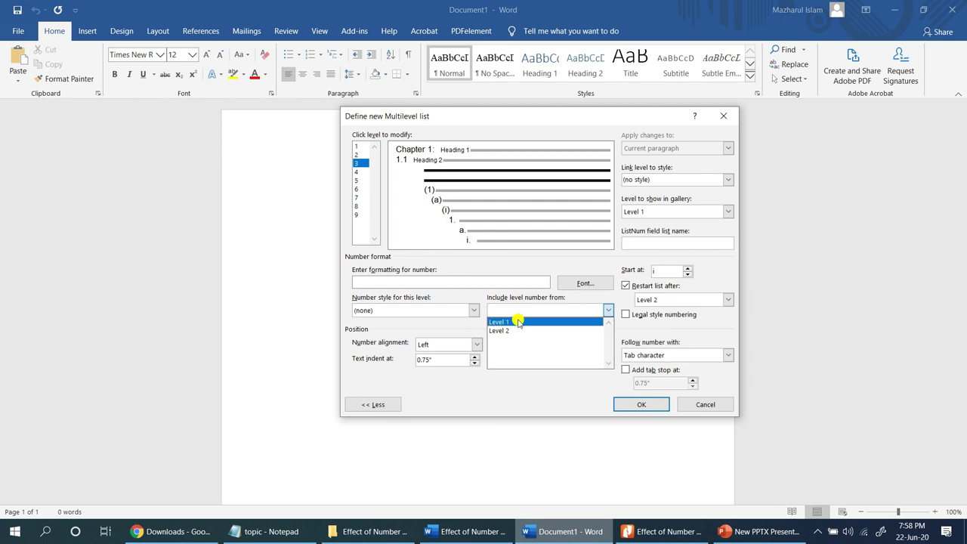
pyautogui.click(518, 319)
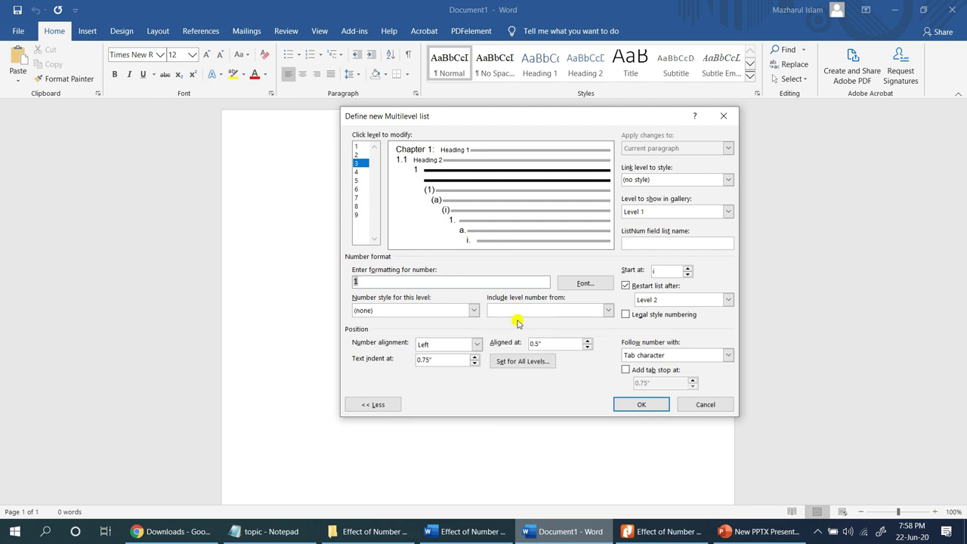
pyautogui.click(432, 277)
pyautogui.click(513, 309)
pyautogui.click(509, 329)
pyautogui.click(392, 279)
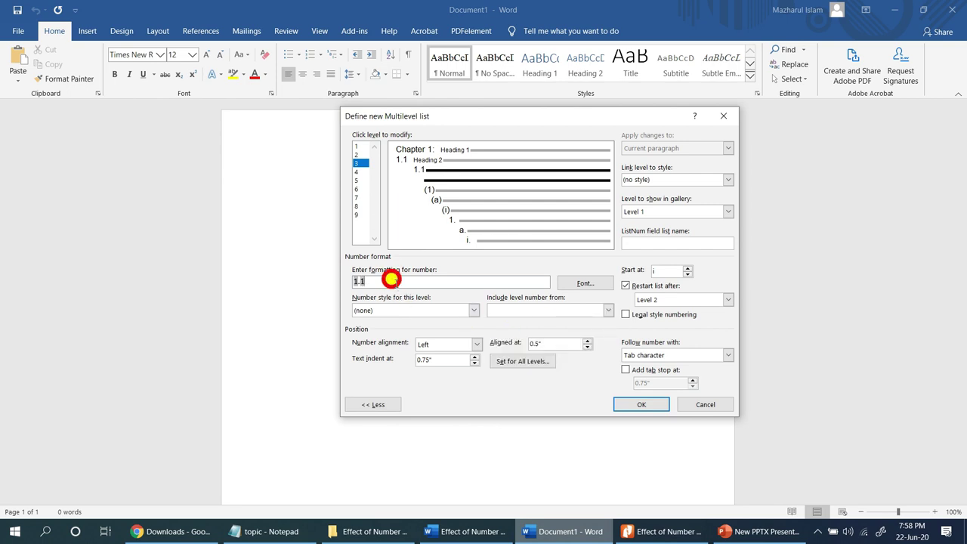
pyautogui.write('.')
pyautogui.click(393, 330)
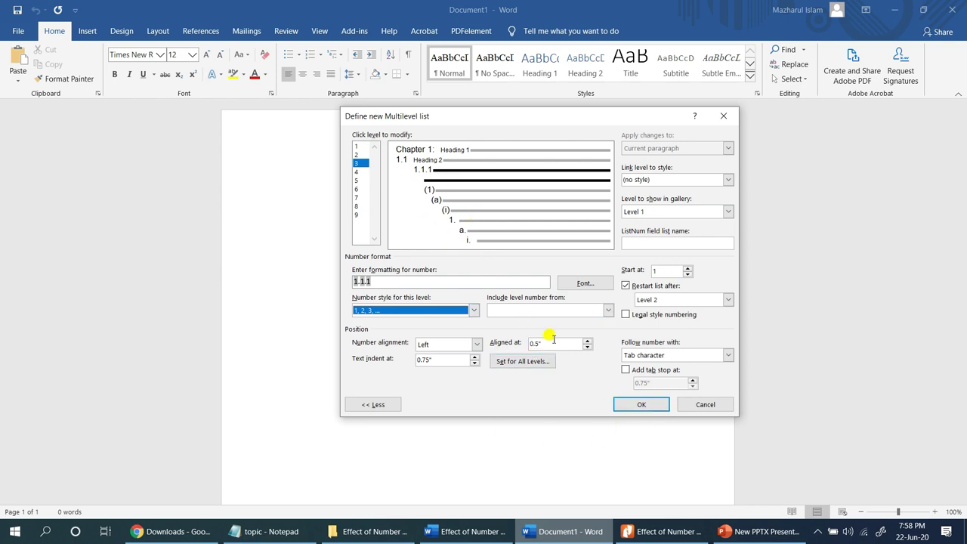
pyautogui.click(377, 279)
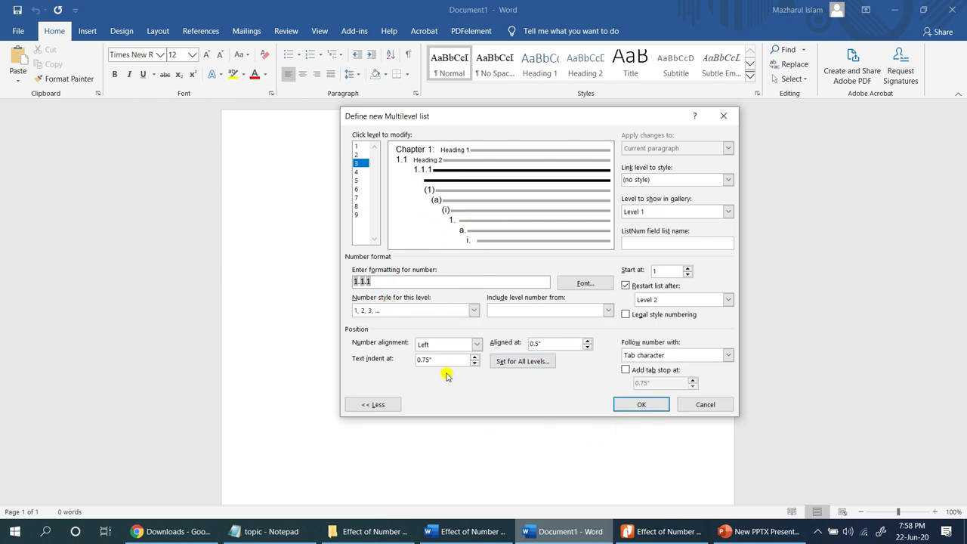
# Set level 3's text indent and aligned-at to 0, follow with nothing, and link to Heading 3.
pyautogui.moveTo(446, 360); pyautogui.dragTo(398, 362)
pyautogui.write('0')
pyautogui.moveTo(562, 343); pyautogui.dragTo(529, 343)
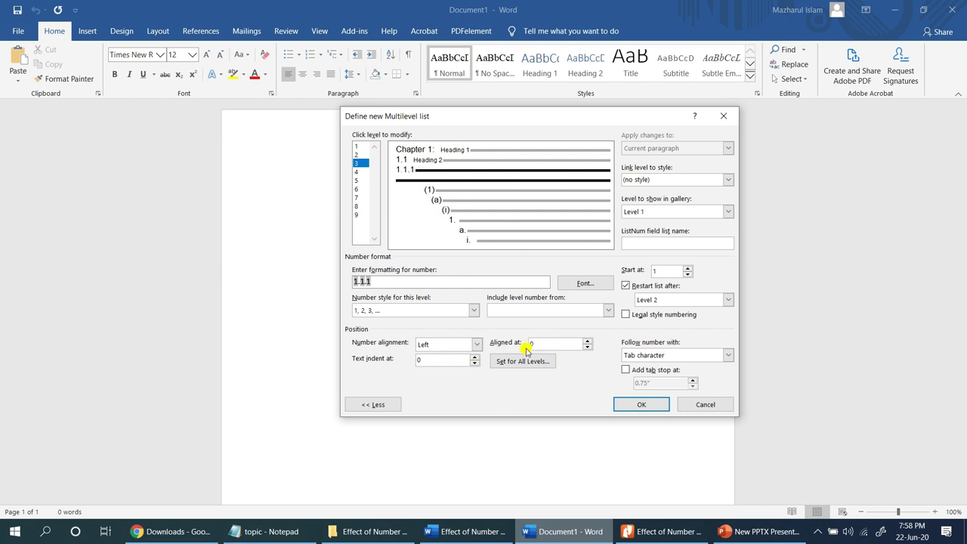
pyautogui.write('0')
pyautogui.click(659, 355)
pyautogui.click(647, 383)
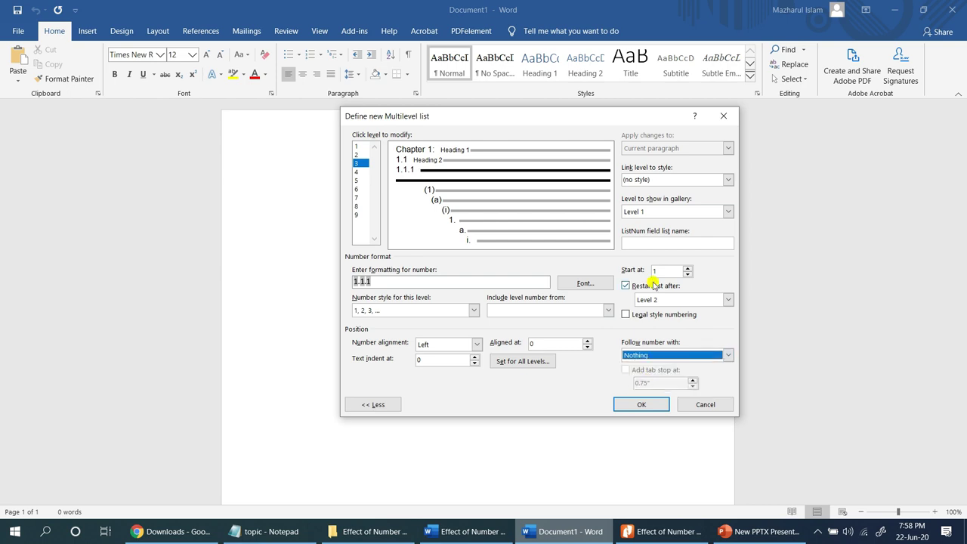
pyautogui.click(727, 179)
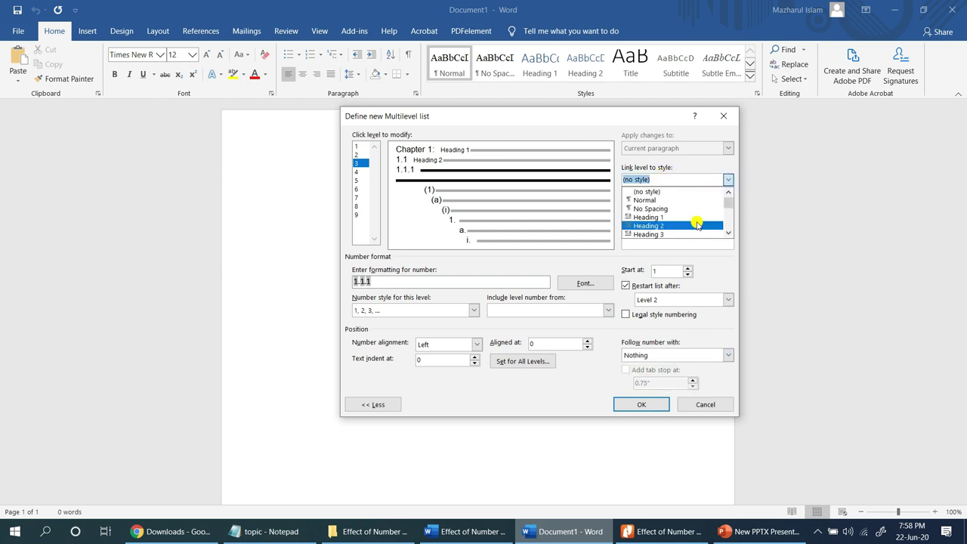
pyautogui.click(684, 234)
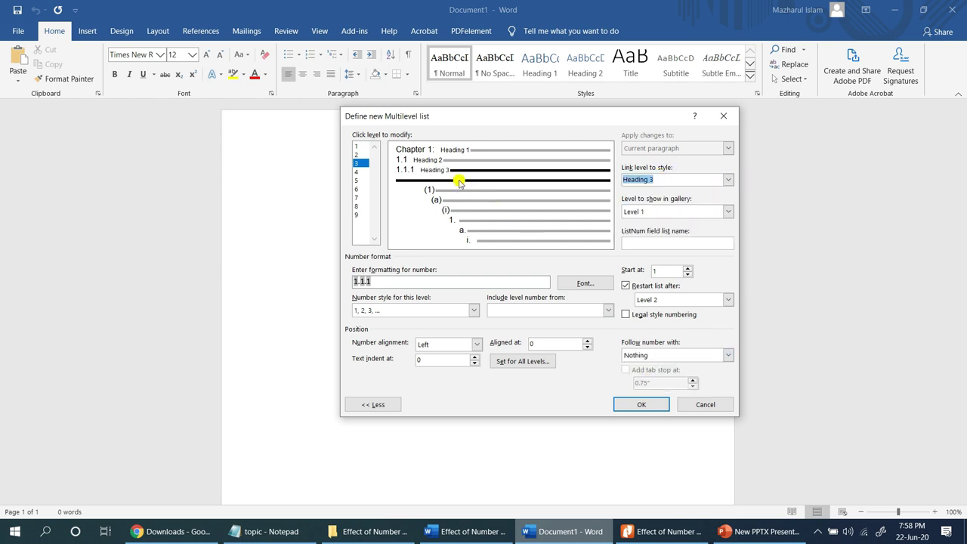
pyautogui.click(356, 171)
# Replace level 4's default (1) with 1.1.1.1, including levels 1–3 in 1, 2, 3 style.
pyautogui.moveTo(375, 280); pyautogui.dragTo(335, 278)
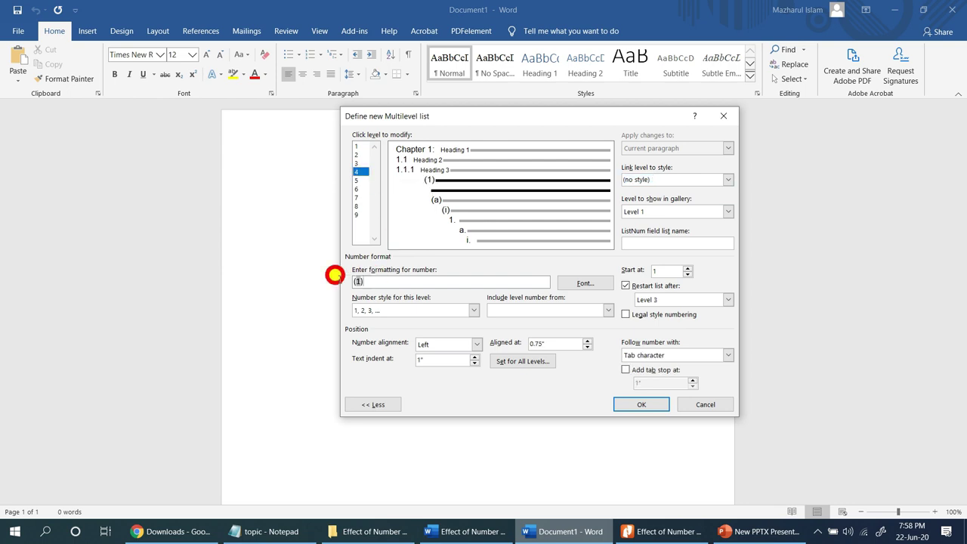
pyautogui.press('BackSpace')
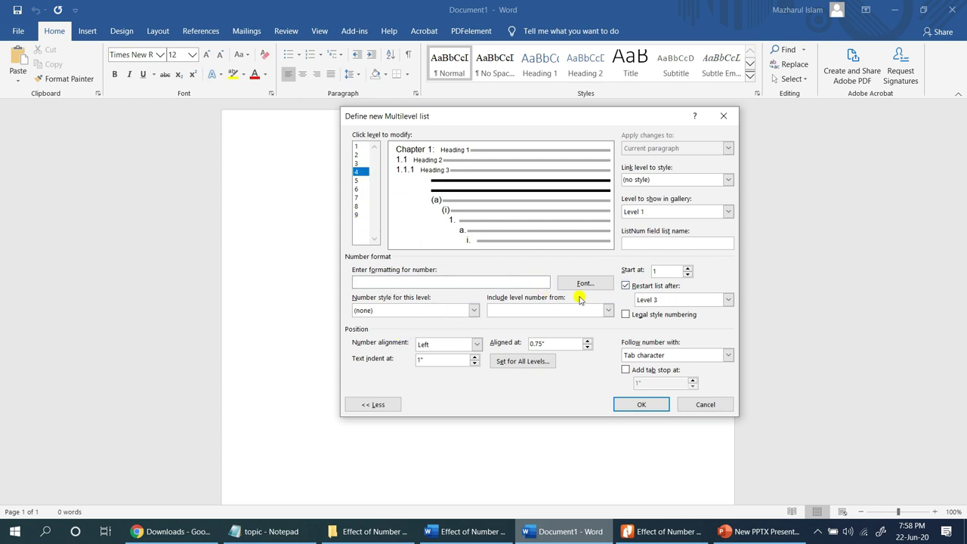
pyautogui.click(516, 309)
pyautogui.click(515, 320)
pyautogui.click(510, 310)
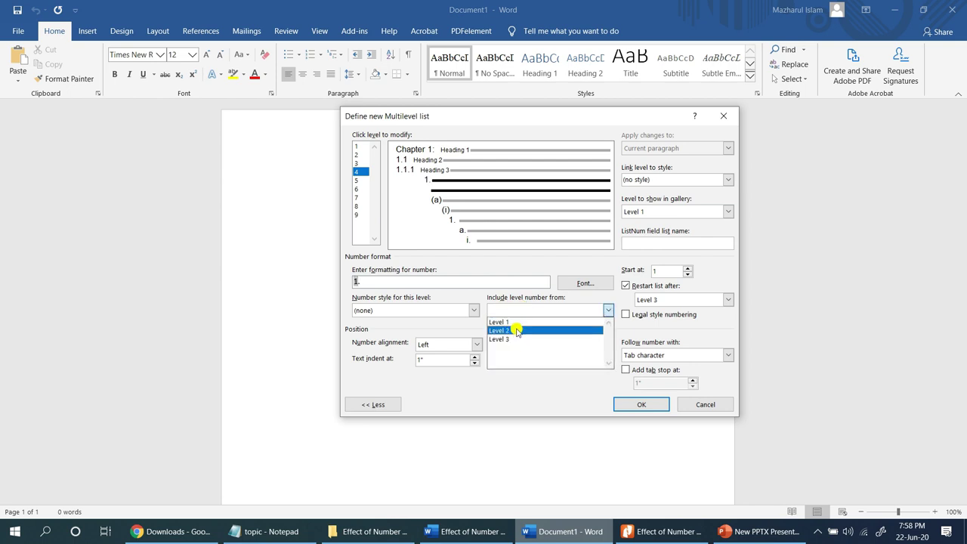
pyautogui.click(516, 327)
pyautogui.click(511, 310)
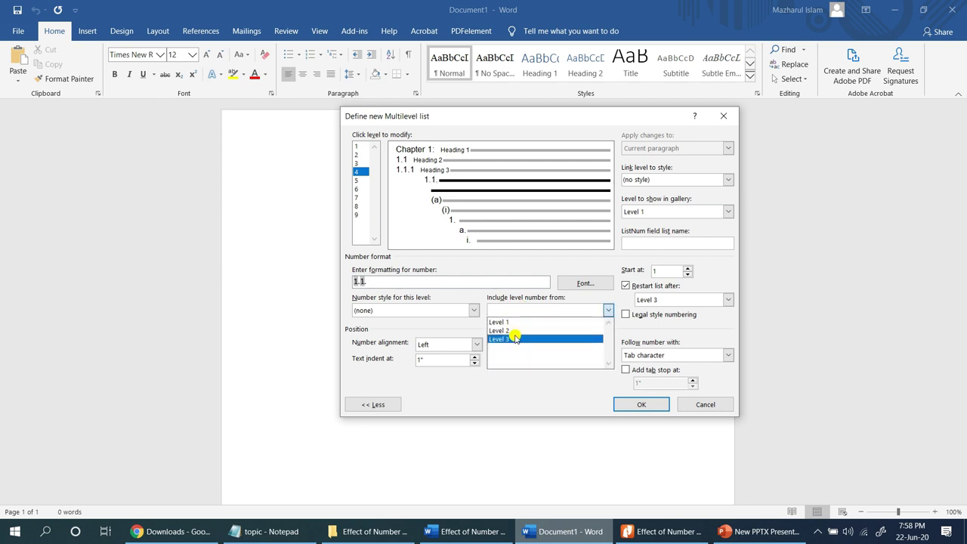
pyautogui.click(515, 335)
pyautogui.click(472, 310)
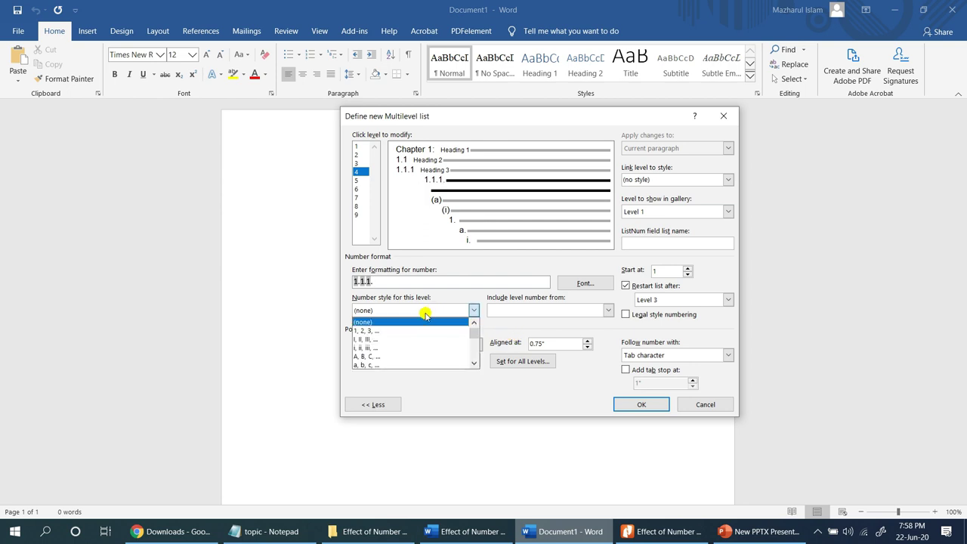
pyautogui.click(400, 326)
# Set level 4's text indent and aligned-at to 0, follow with a space, and link to Heading 4.
pyautogui.doubleClick(425, 359)
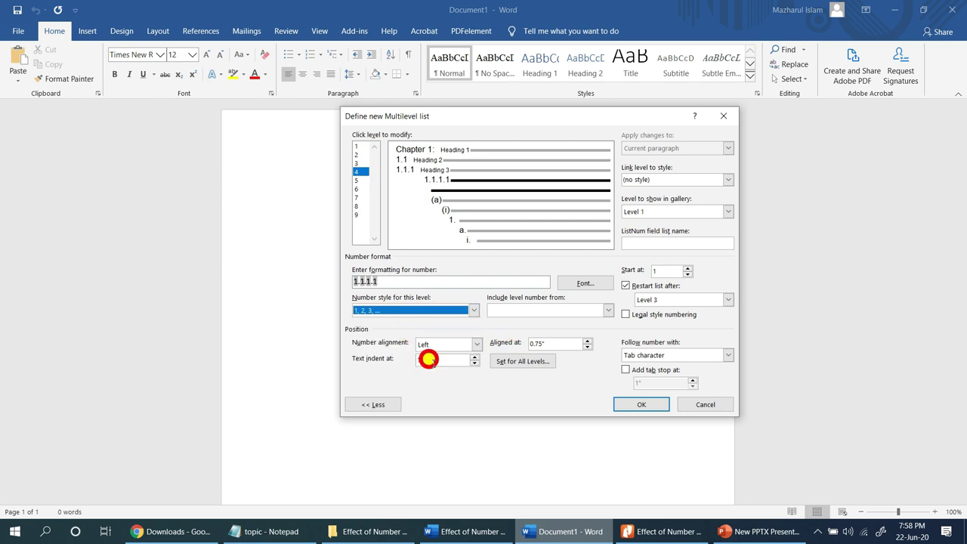
pyautogui.write('0')
pyautogui.moveTo(563, 343); pyautogui.dragTo(505, 344)
pyautogui.write('0')
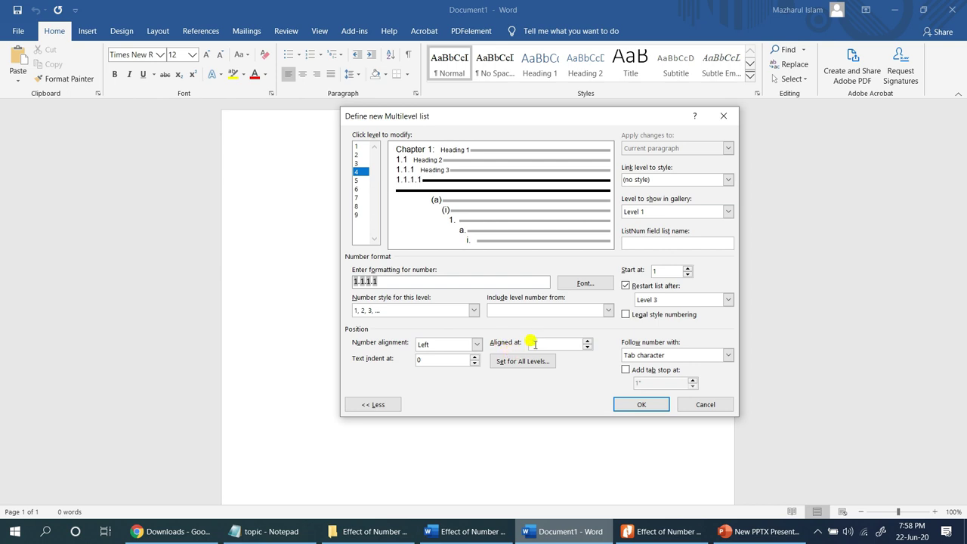
pyautogui.click(643, 355)
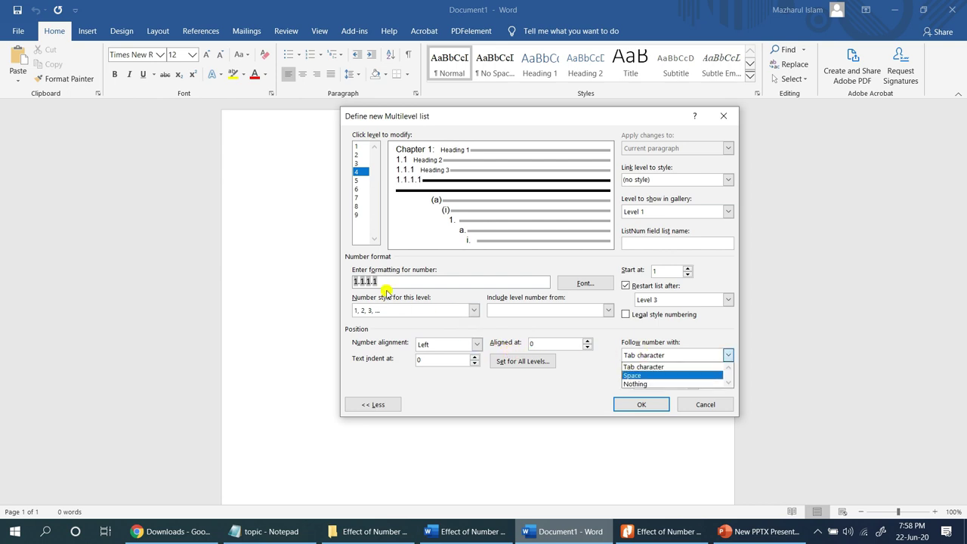
pyautogui.click(637, 376)
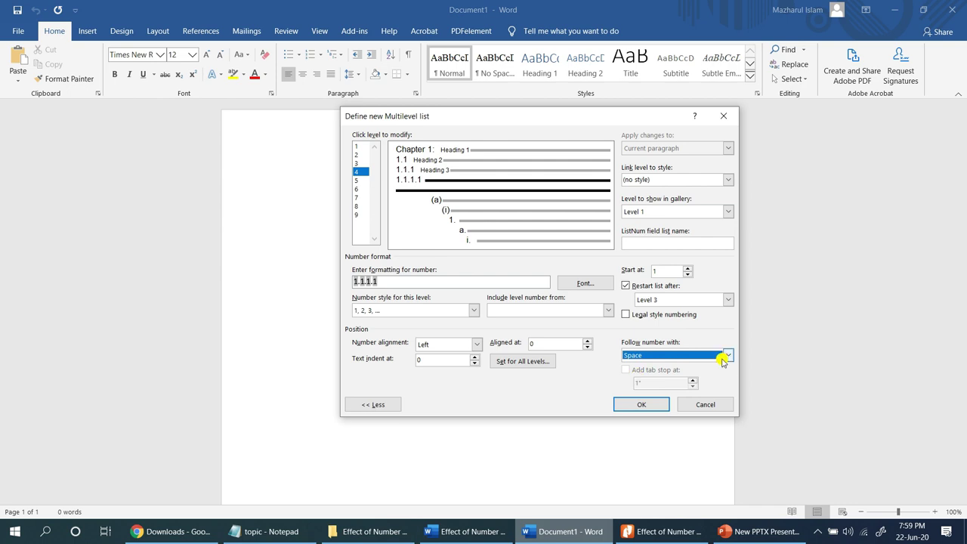
pyautogui.click(721, 179)
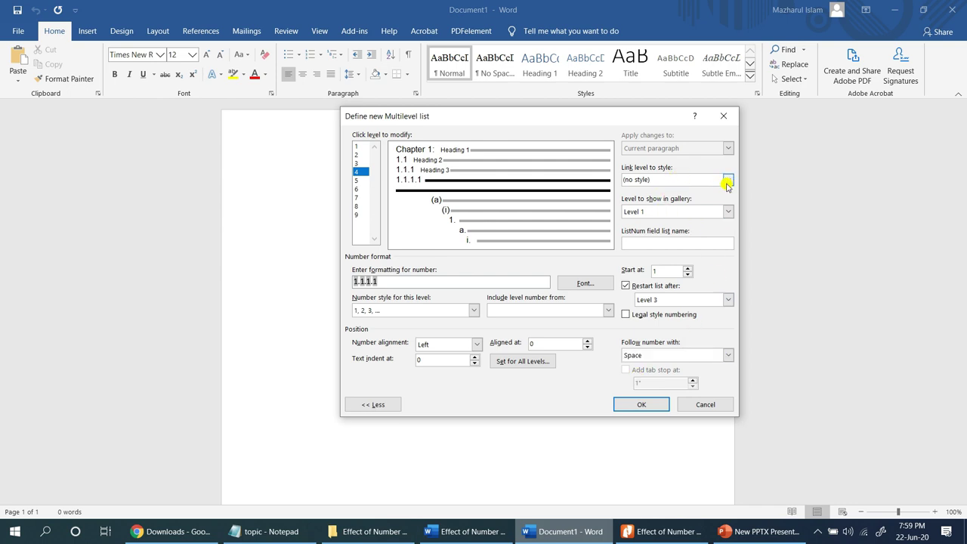
pyautogui.click(727, 181)
pyautogui.click(683, 218)
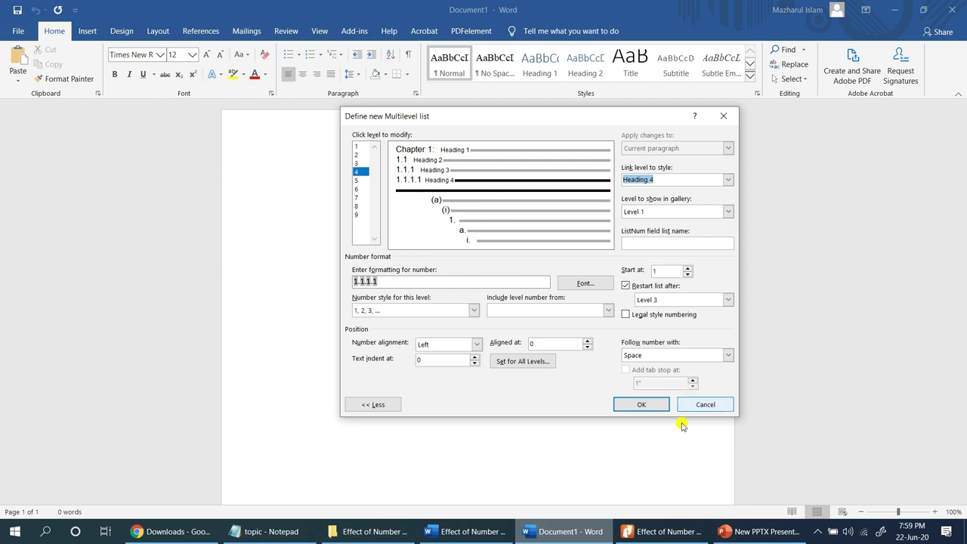
# Apply the multilevel list and style the Introduction line Heading 1, numbered Chapter 1.
pyautogui.click(641, 404)
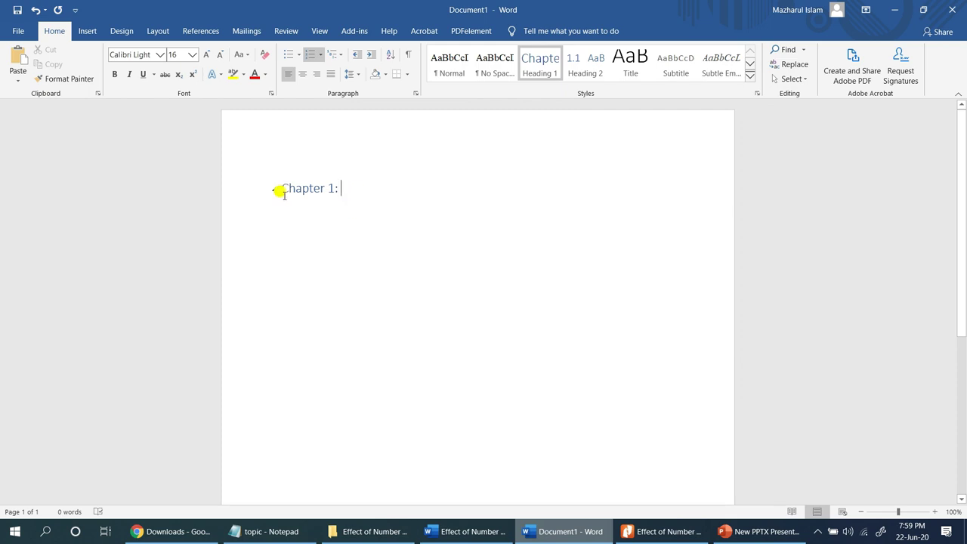
pyautogui.press('BackSpace')
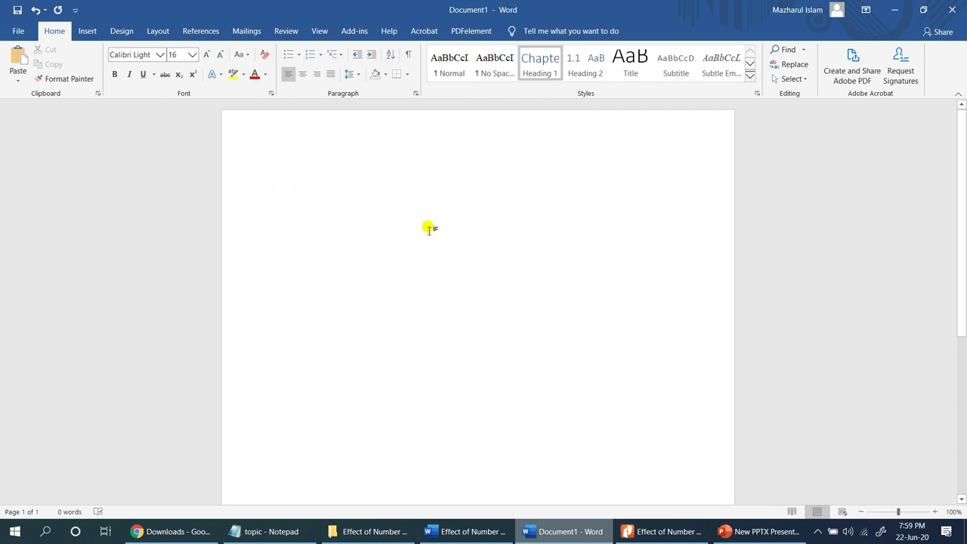
pyautogui.write('dfhfdhdf')
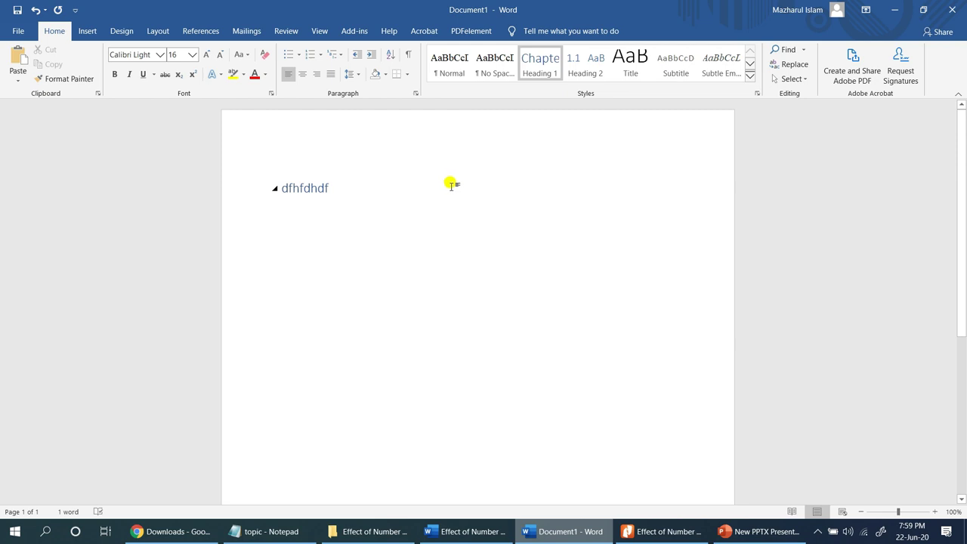
pyautogui.press('BackSpace')
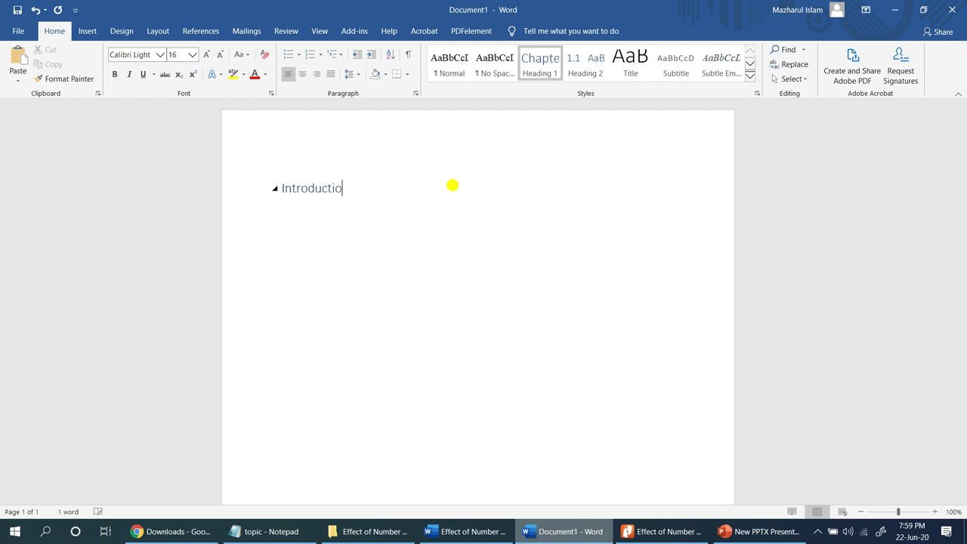
pyautogui.click(536, 64)
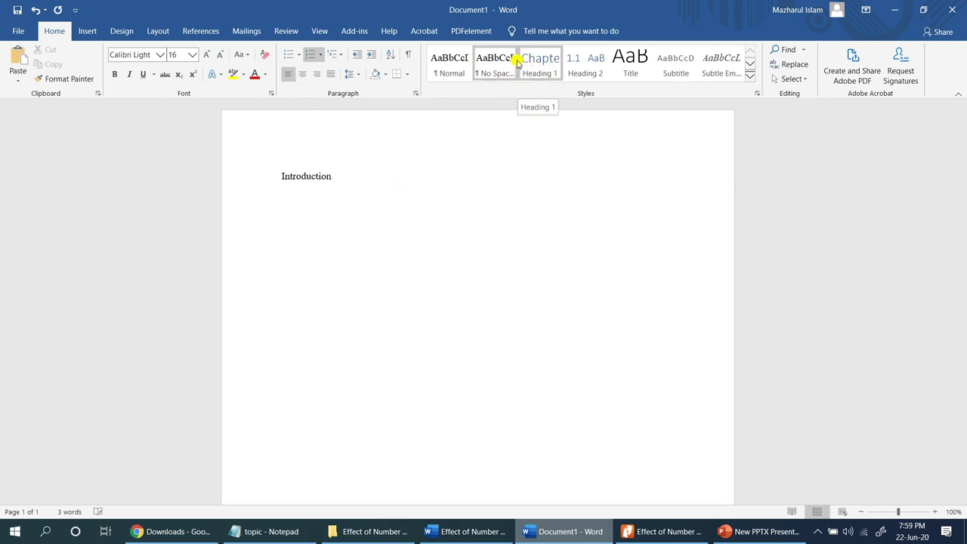
# Modify Heading 1 to Automatic colour, Times New Roman, 18 pt, bold and centred.
pyautogui.rightClick(540, 66)
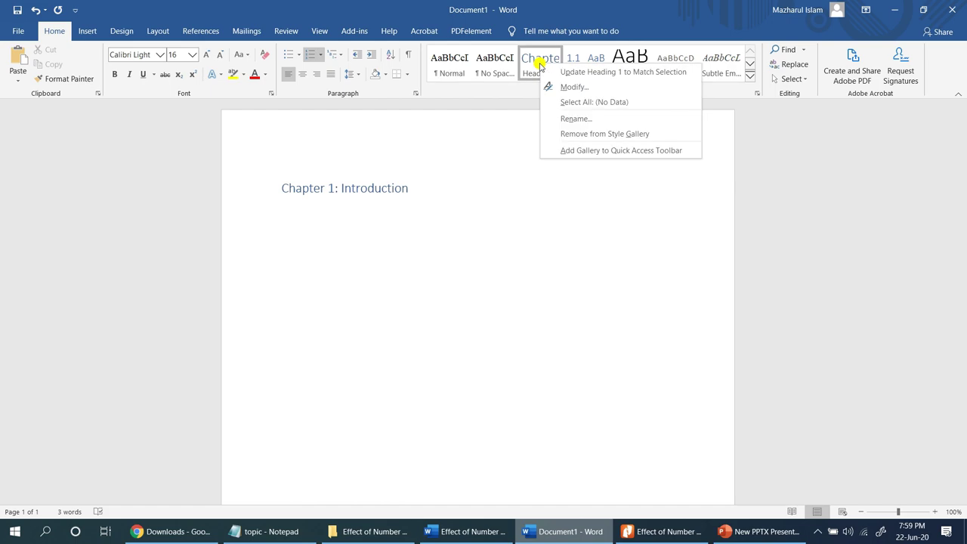
pyautogui.click(582, 86)
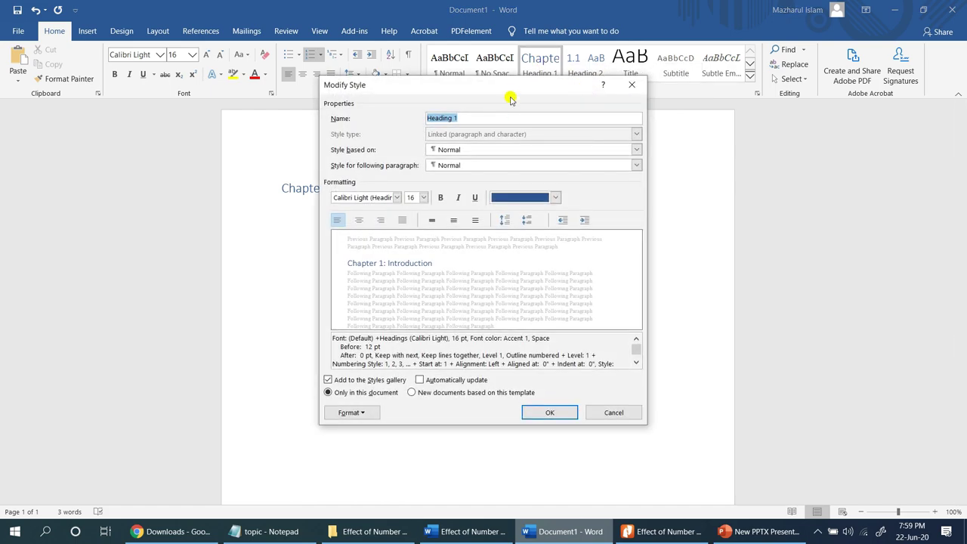
pyautogui.moveTo(510, 98); pyautogui.dragTo(732, 161)
pyautogui.click(746, 261)
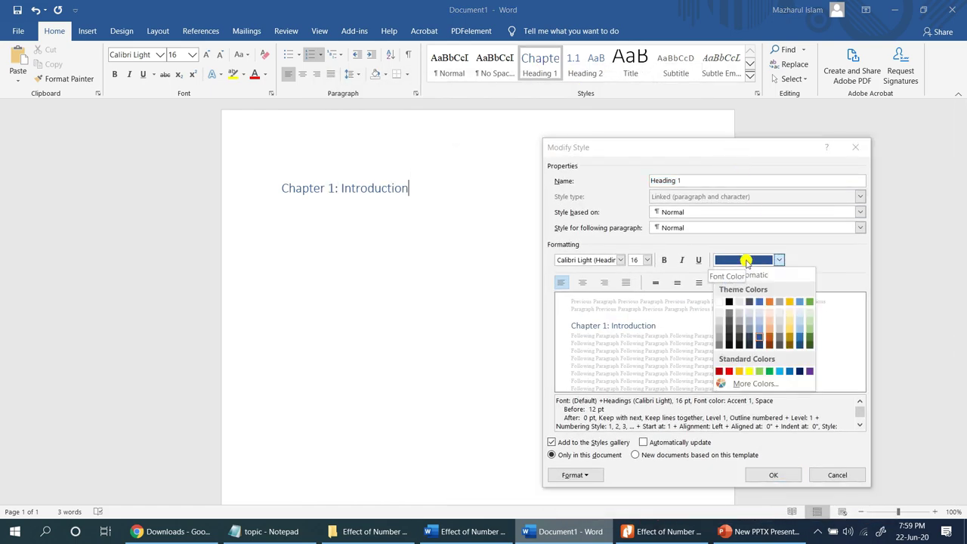
pyautogui.click(767, 275)
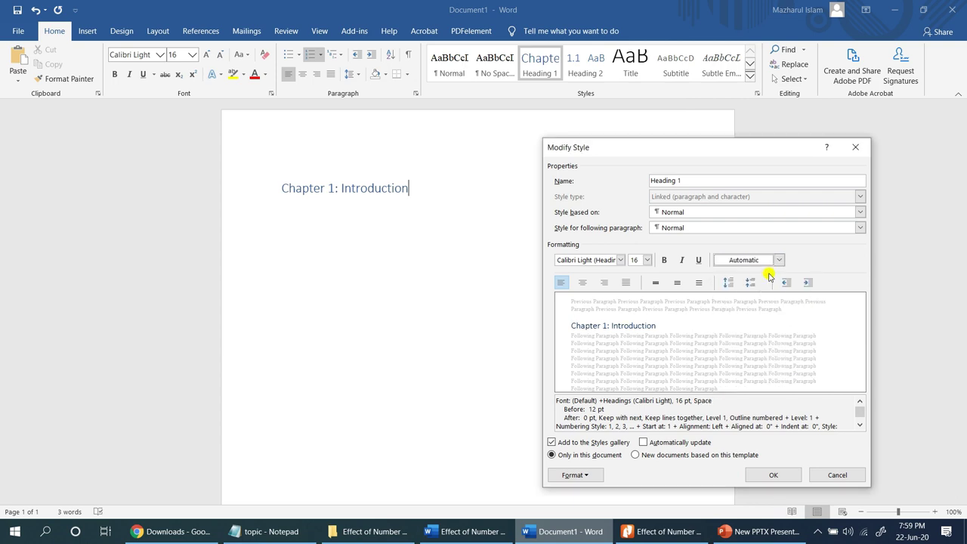
pyautogui.click(620, 260)
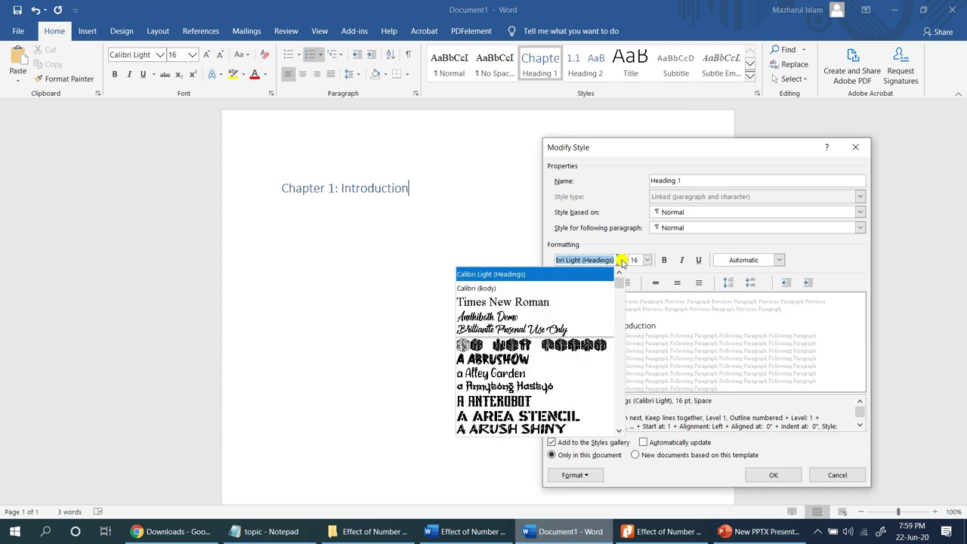
pyautogui.click(585, 301)
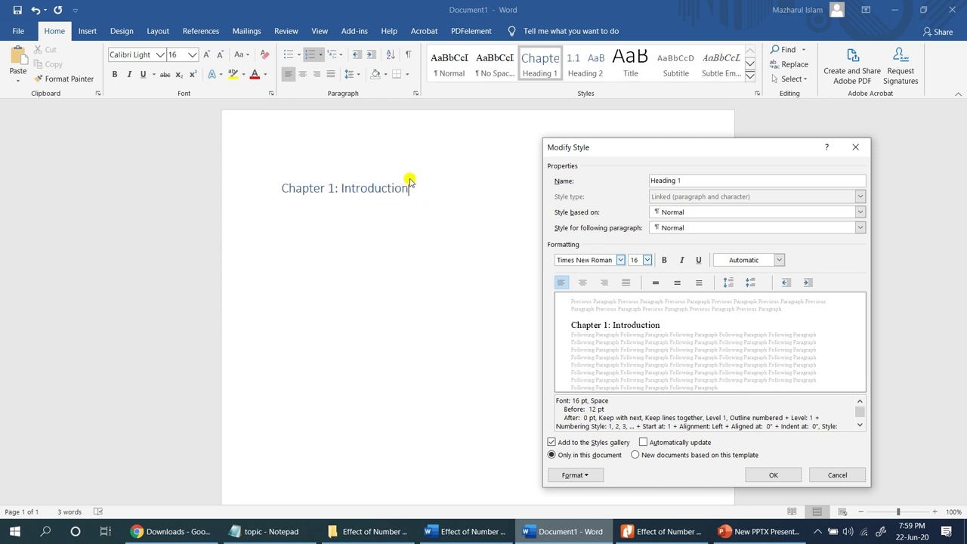
pyautogui.click(647, 260)
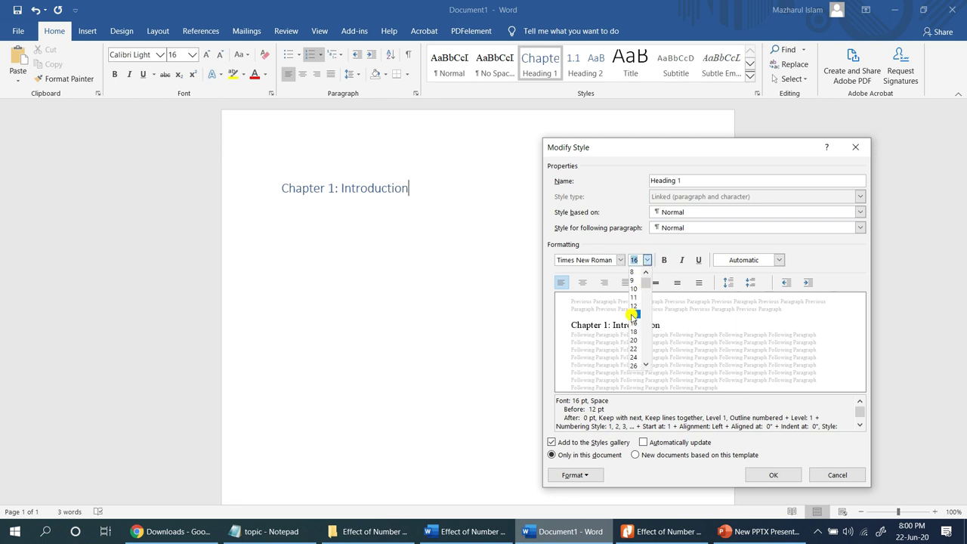
pyautogui.click(630, 335)
pyautogui.click(647, 260)
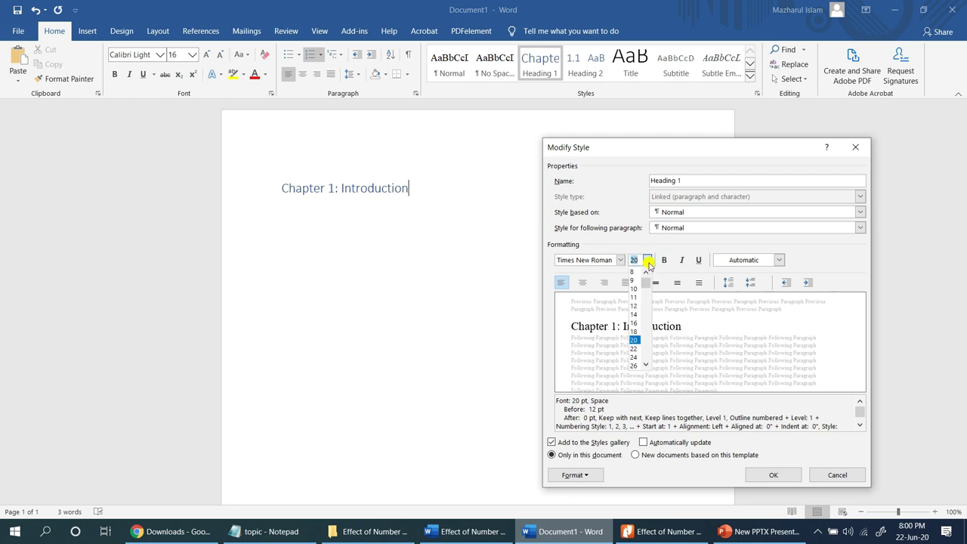
pyautogui.click(644, 336)
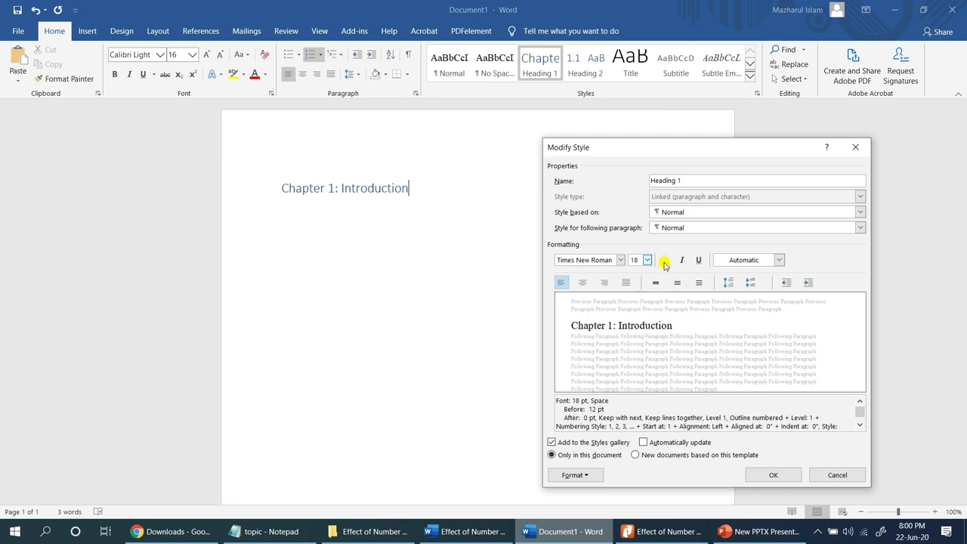
pyautogui.click(664, 260)
pyautogui.click(583, 284)
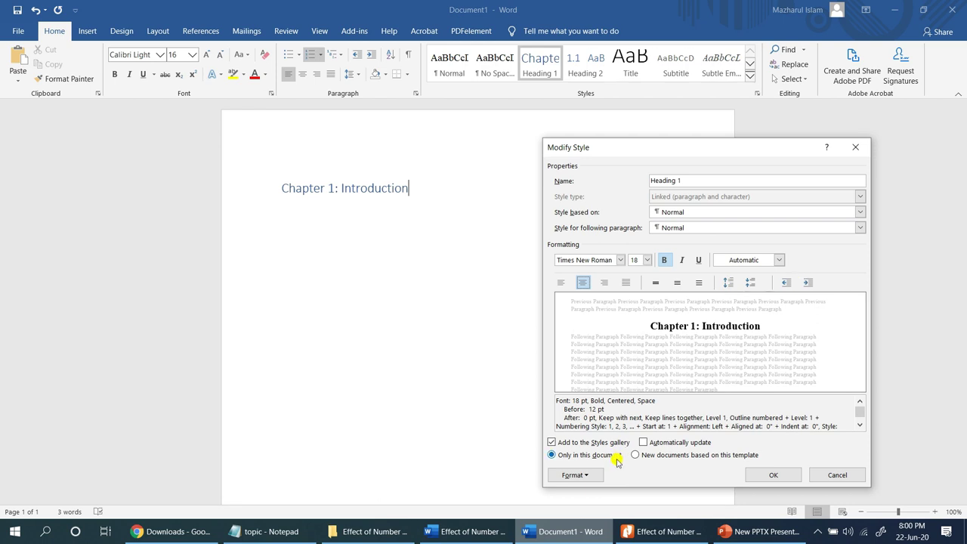
# Give Heading 1 single line spacing with less space before, and apply the style.
pyautogui.click(587, 476)
pyautogui.click(567, 360)
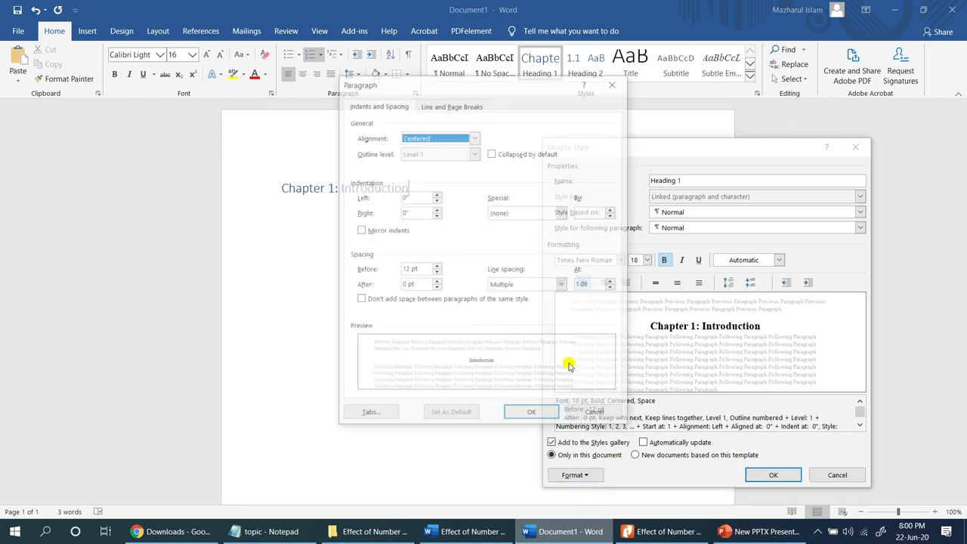
pyautogui.click(612, 289)
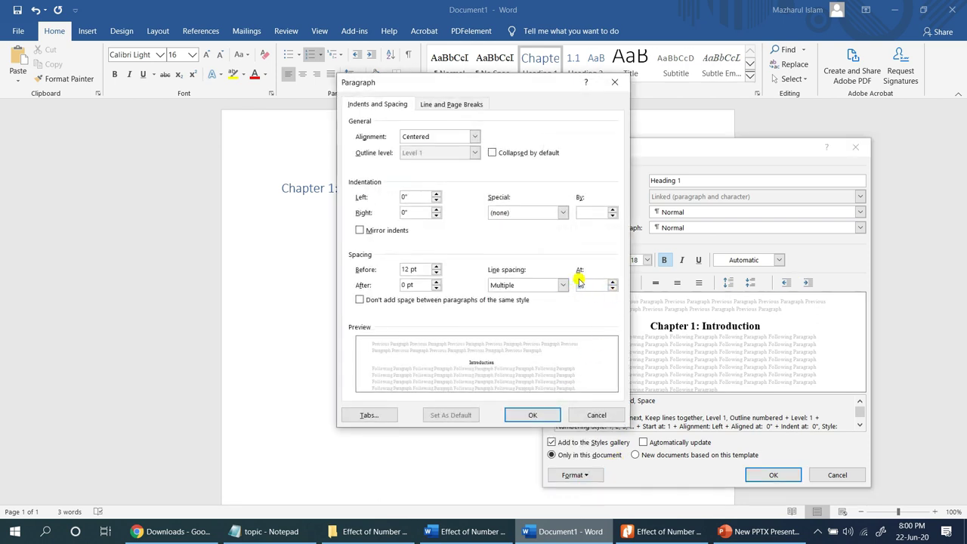
pyautogui.click(436, 273)
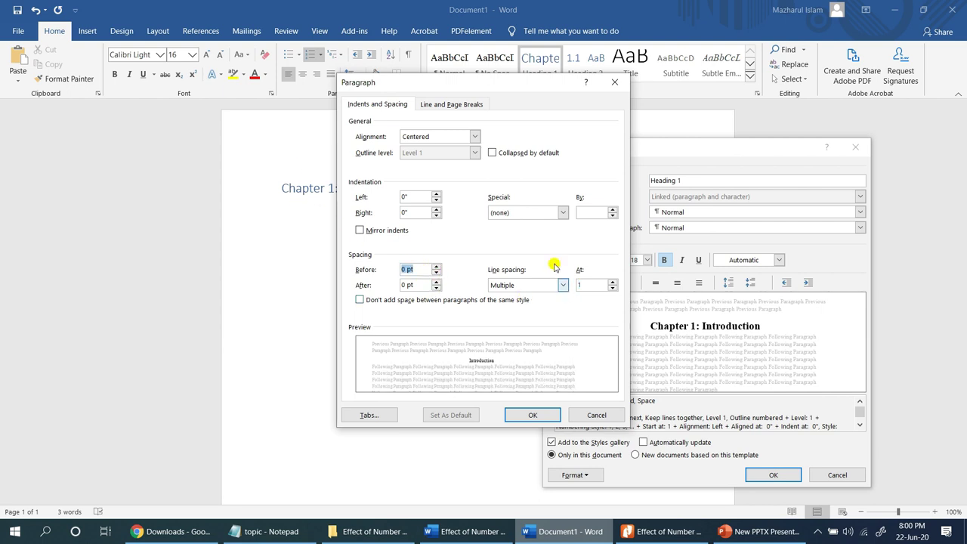
pyautogui.click(537, 417)
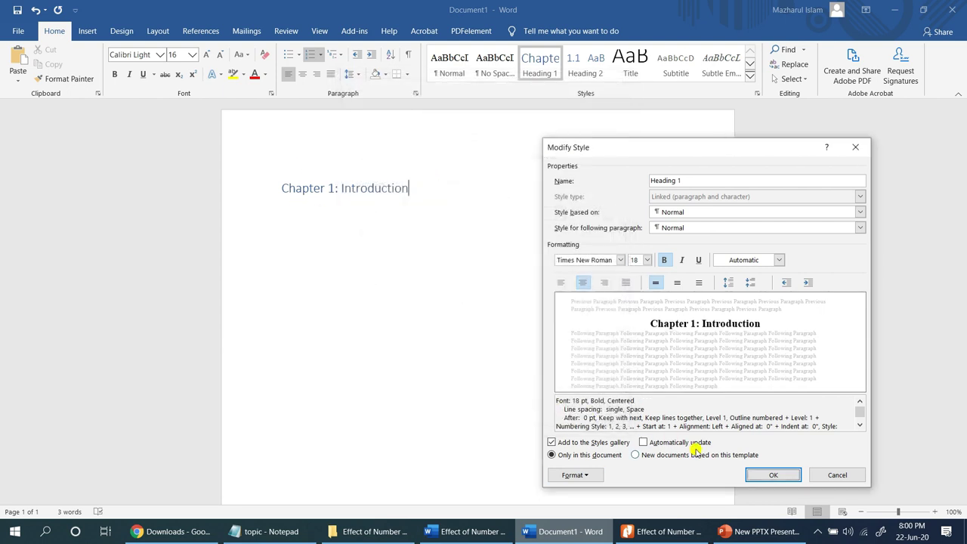
pyautogui.click(772, 474)
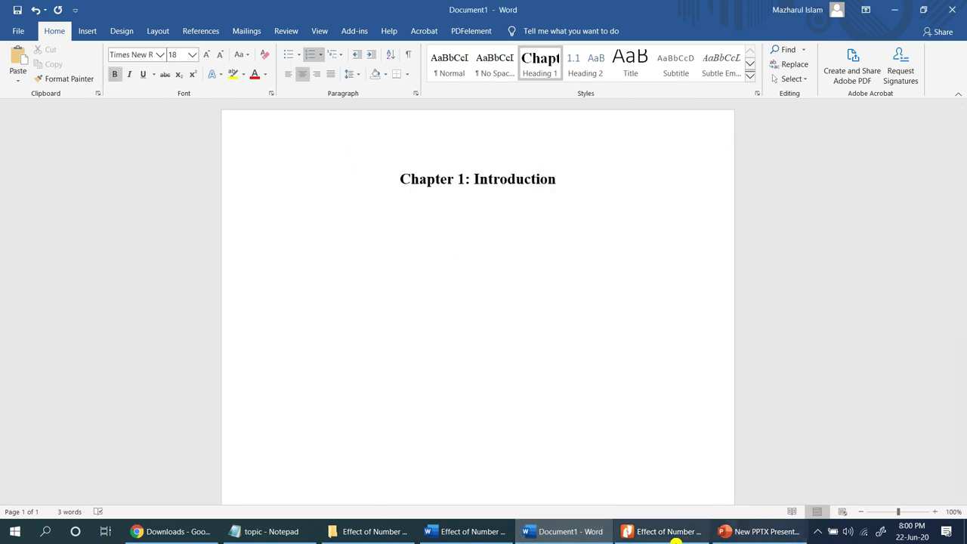
pyautogui.click(664, 531)
# Add an Introduction line below the chapter heading styled Heading 2, numbered 1.1.
pyautogui.click(662, 539)
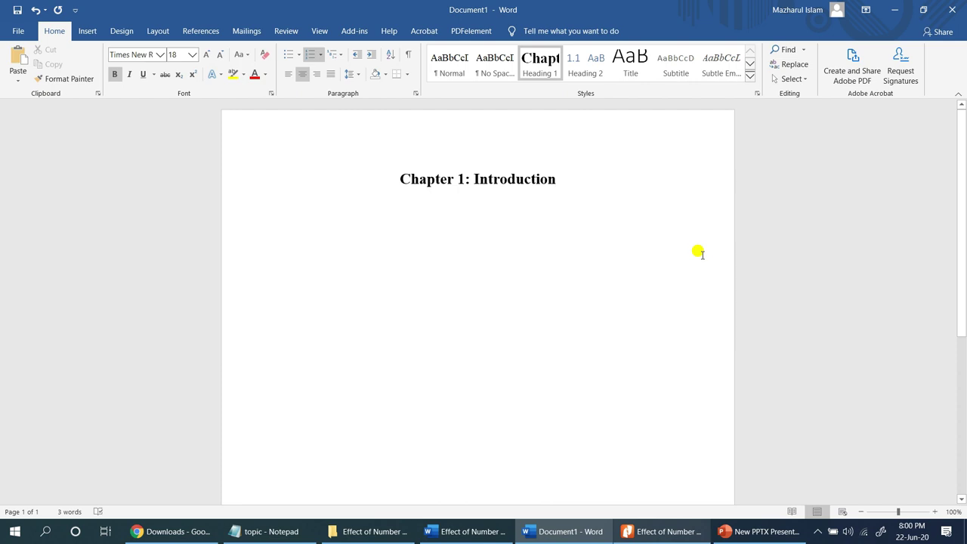
pyautogui.press('Return')
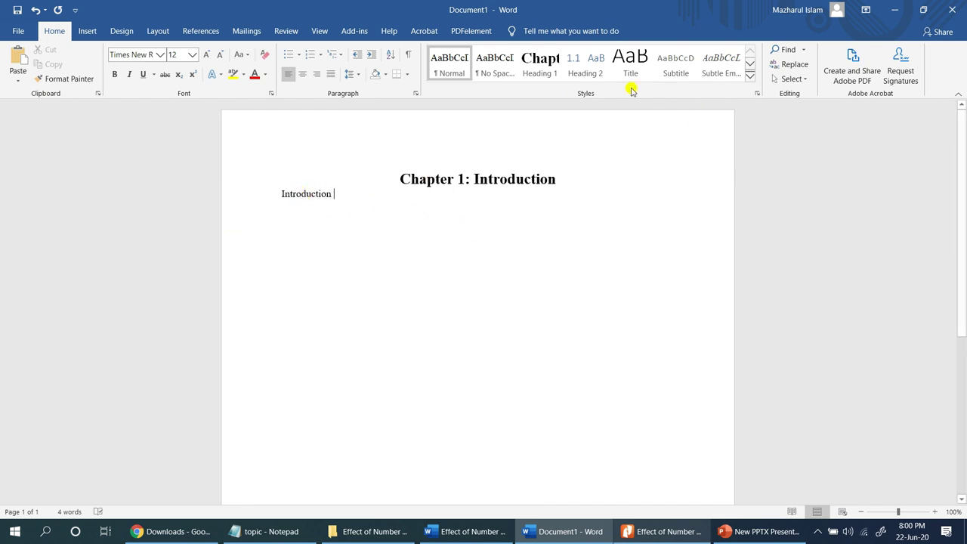
pyautogui.click(586, 62)
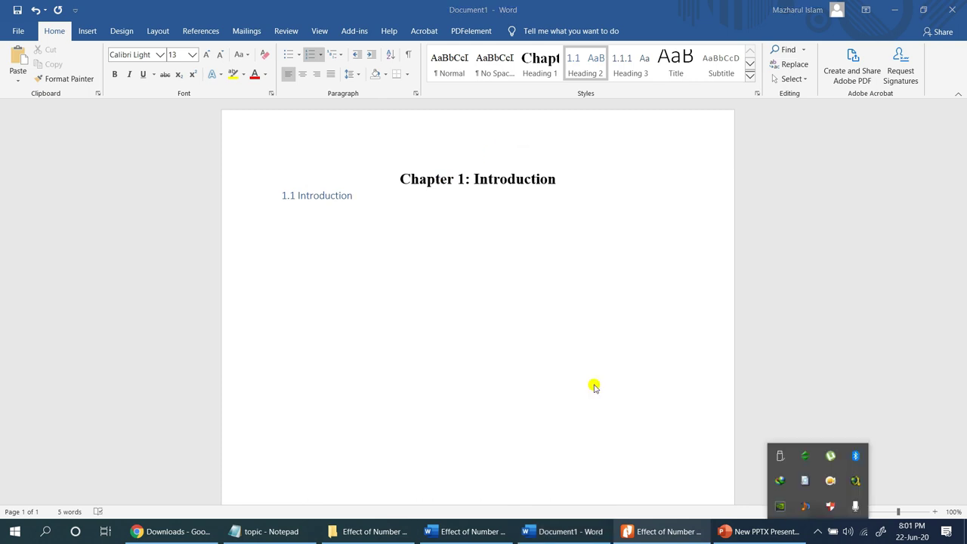
pyautogui.click(681, 323)
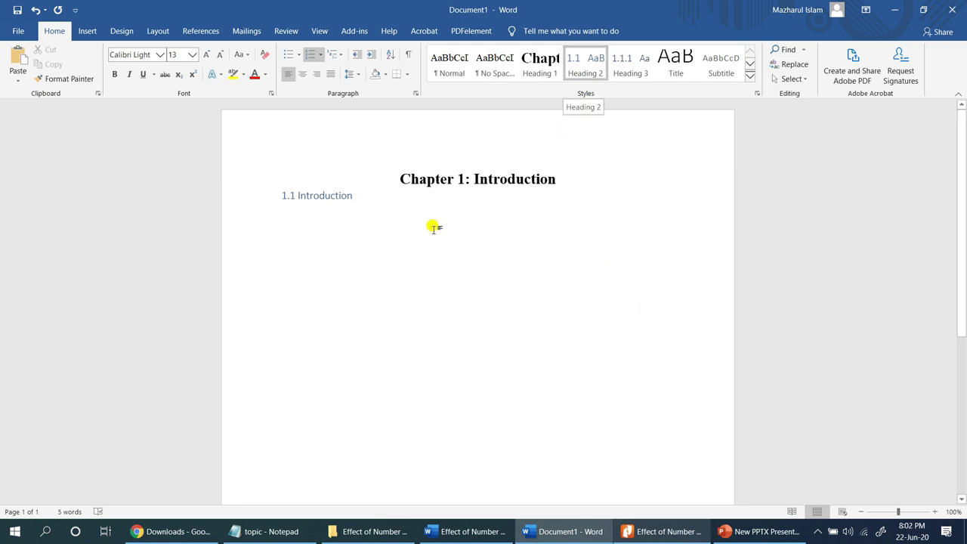
pyautogui.moveTo(288, 201)
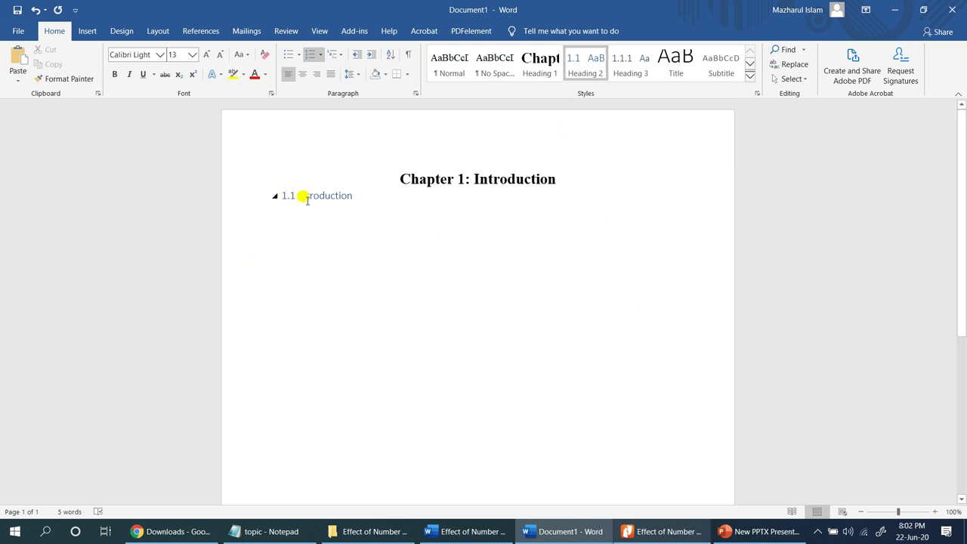
pyautogui.click(583, 66)
# Set the Heading 2 style font to Times New Roman 14 pt bold in automatic black.
pyautogui.rightClick(584, 67)
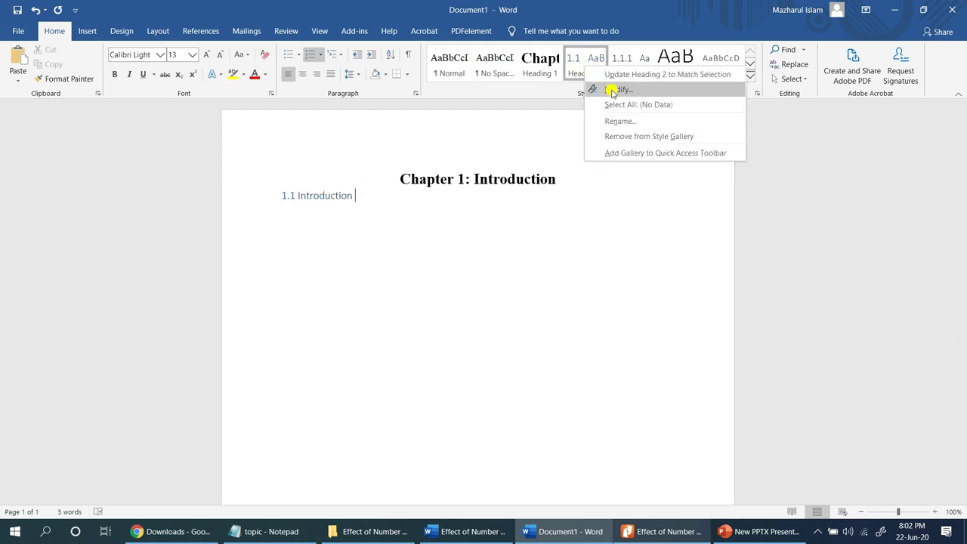
pyautogui.click(615, 89)
pyautogui.click(743, 259)
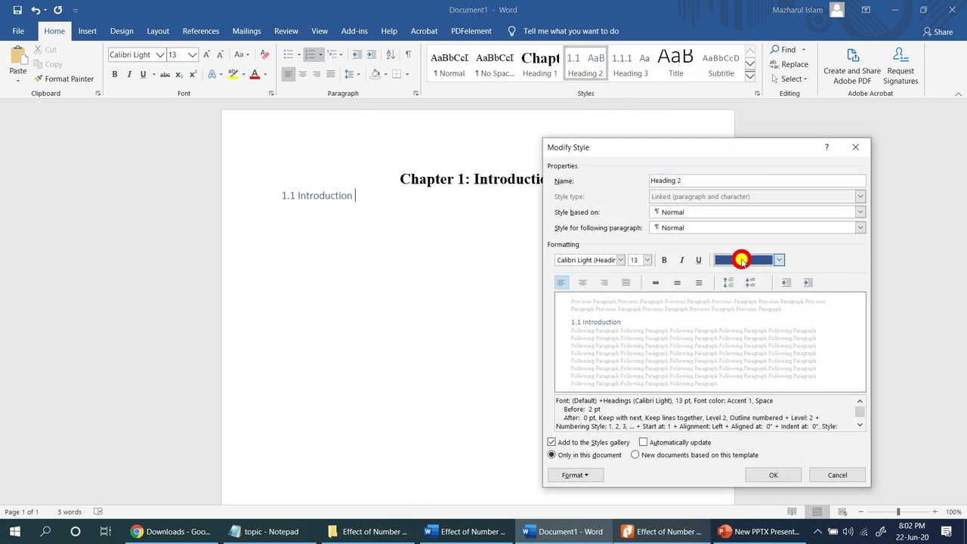
pyautogui.click(743, 276)
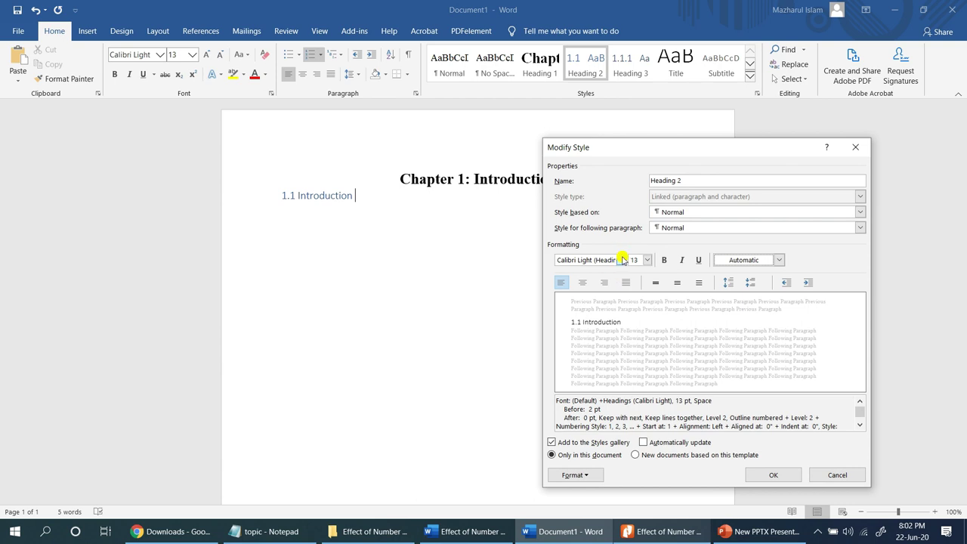
pyautogui.click(620, 259)
pyautogui.click(582, 301)
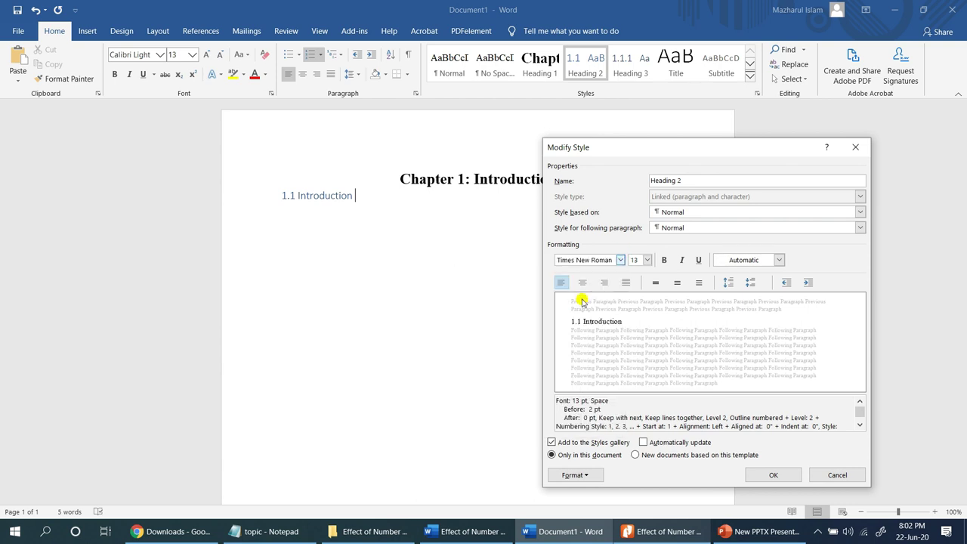
pyautogui.click(647, 259)
pyautogui.click(633, 315)
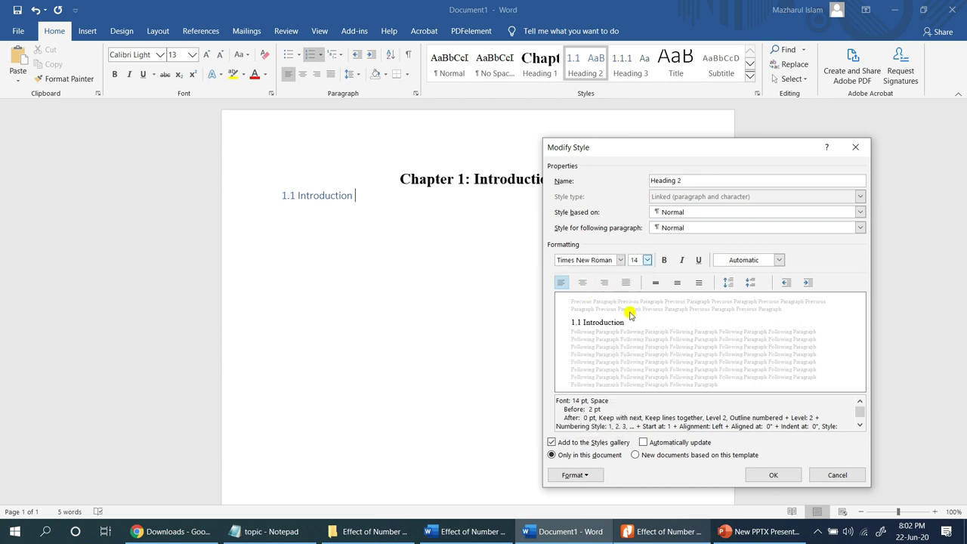
pyautogui.click(676, 536)
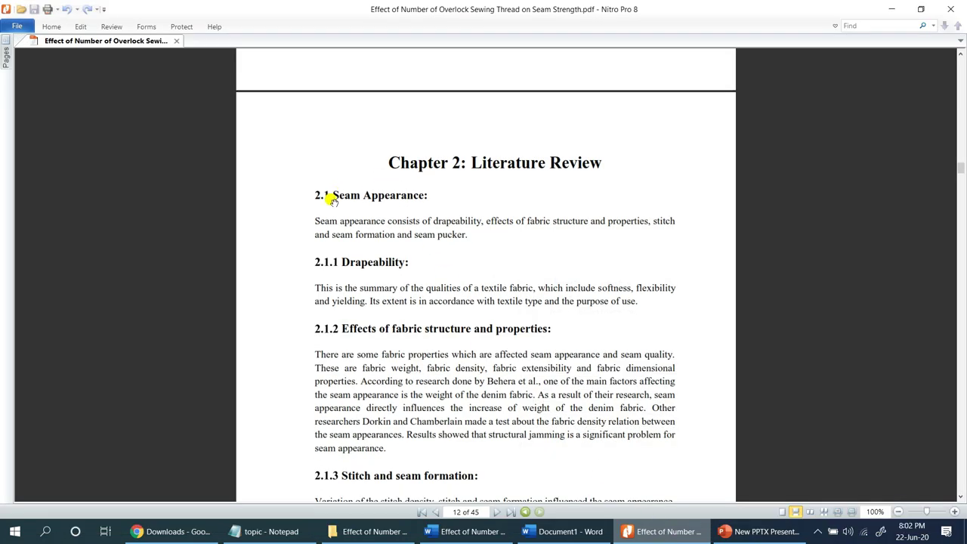
pyautogui.click(634, 538)
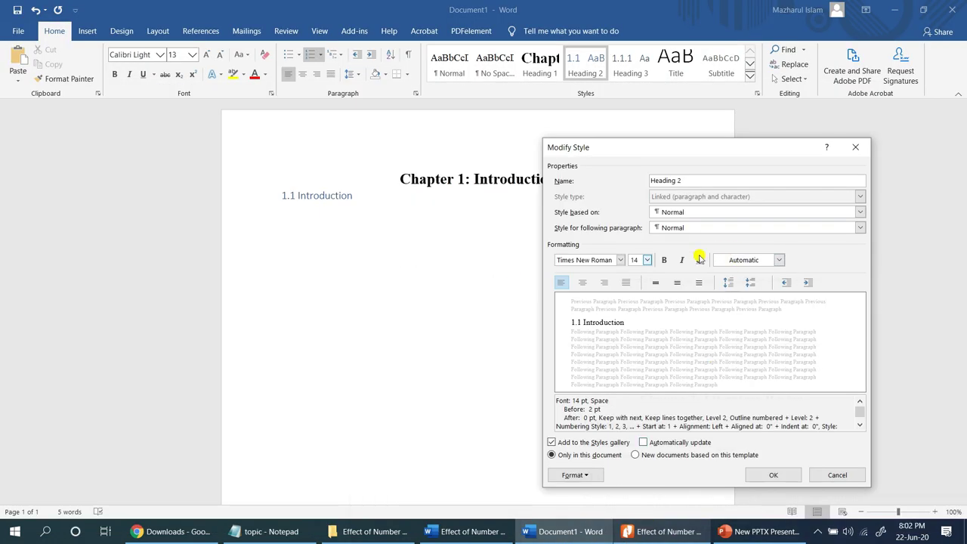
pyautogui.click(661, 260)
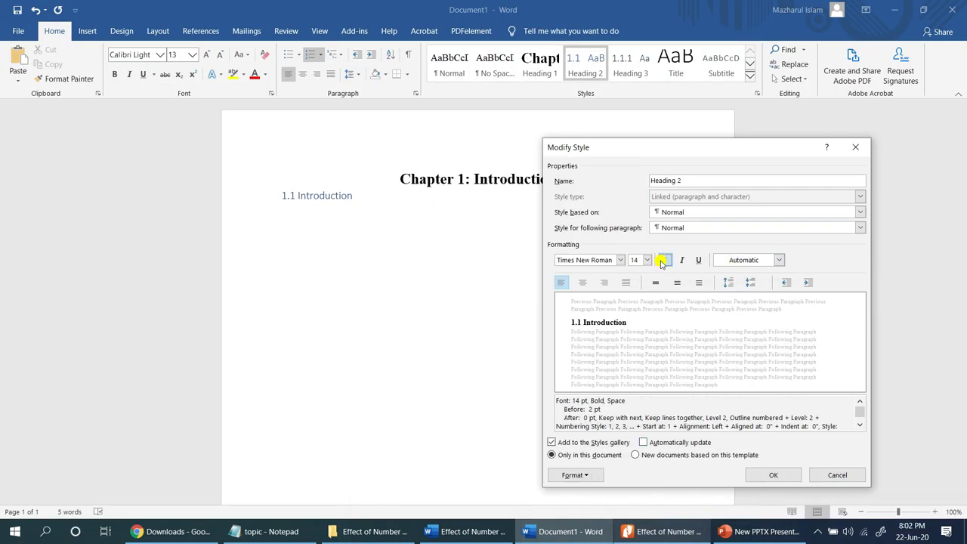
# Give Heading 2 single line spacing and 0 pt space before, and apply the modified style.
pyautogui.click(601, 474)
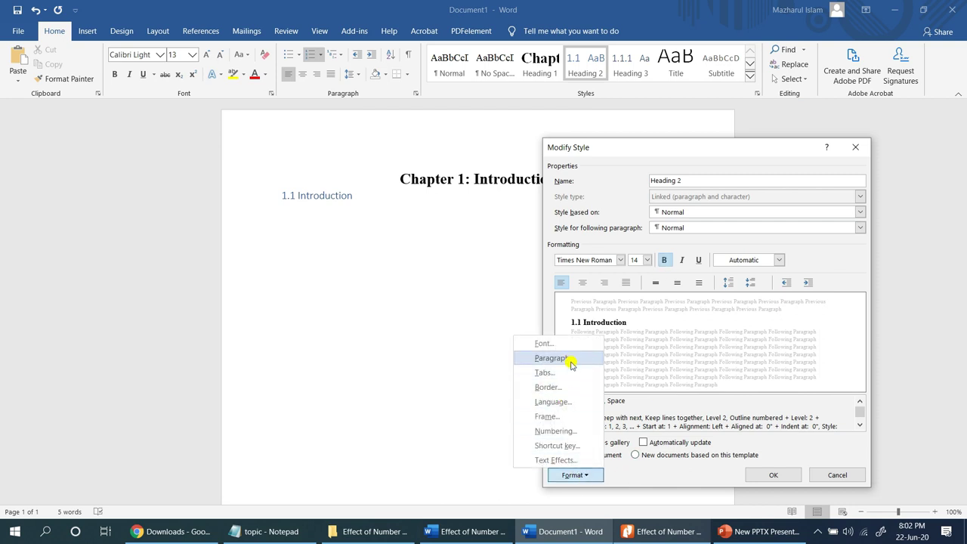
pyautogui.click(566, 361)
pyautogui.click(612, 288)
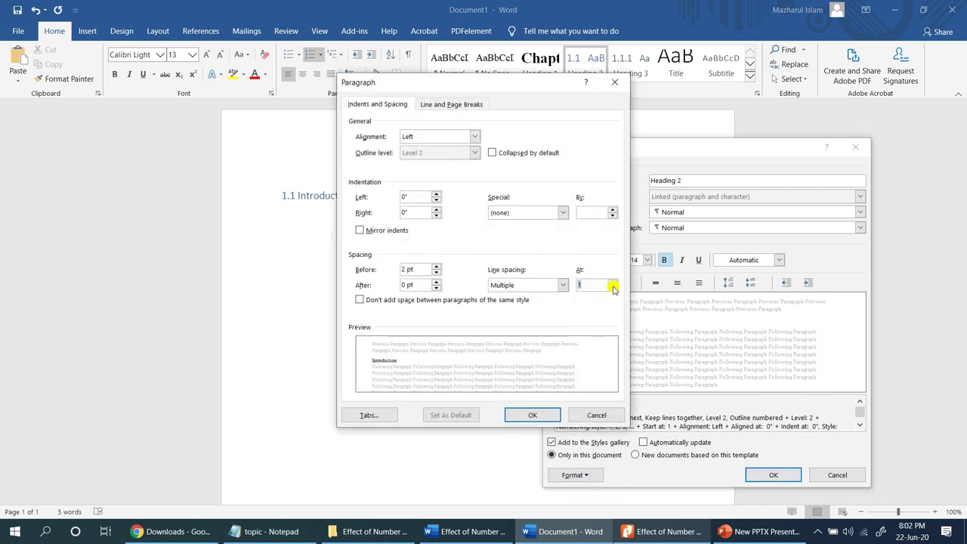
pyautogui.click(437, 273)
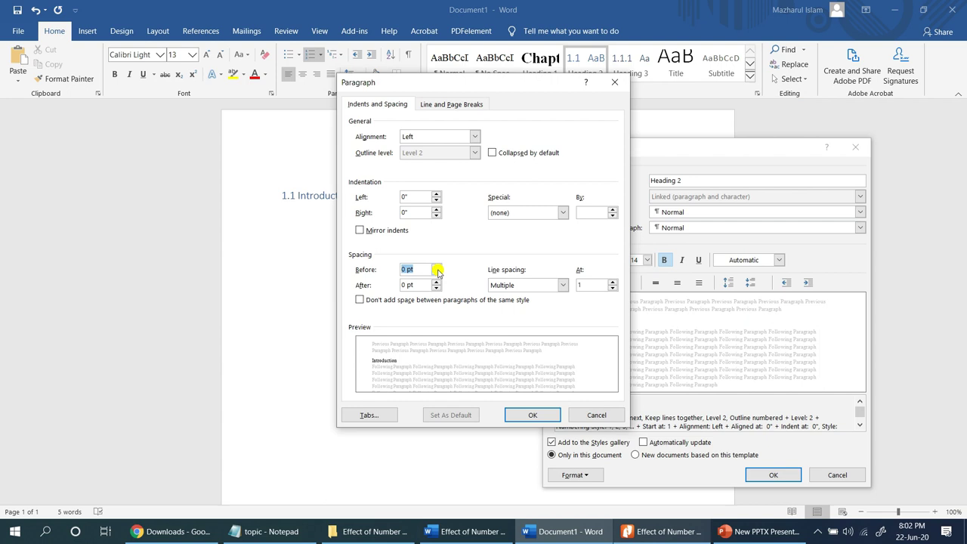
pyautogui.click(531, 415)
pyautogui.click(768, 475)
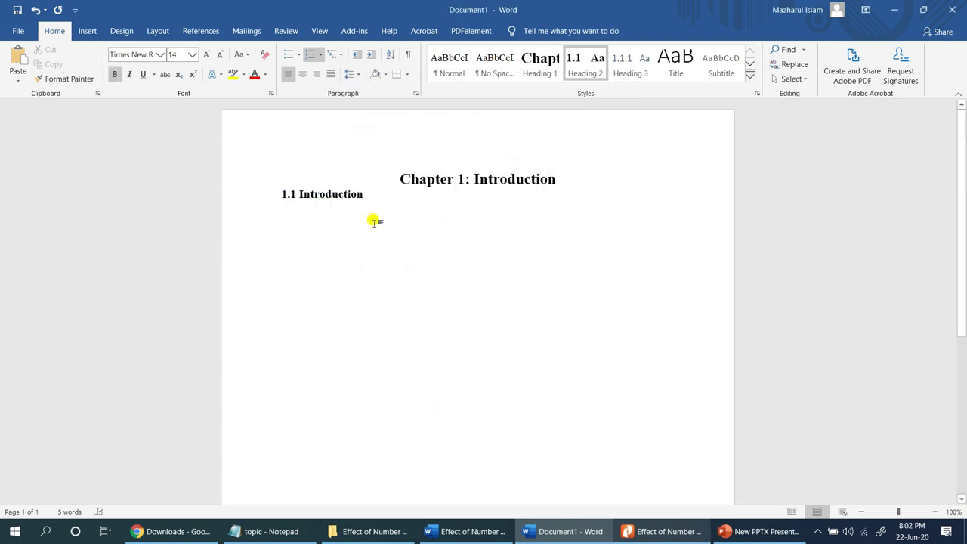
# Add an empty Normal paragraph below the 1.1 Introduction heading, checking the reference PDF.
pyautogui.click(368, 196)
pyautogui.press('Return')
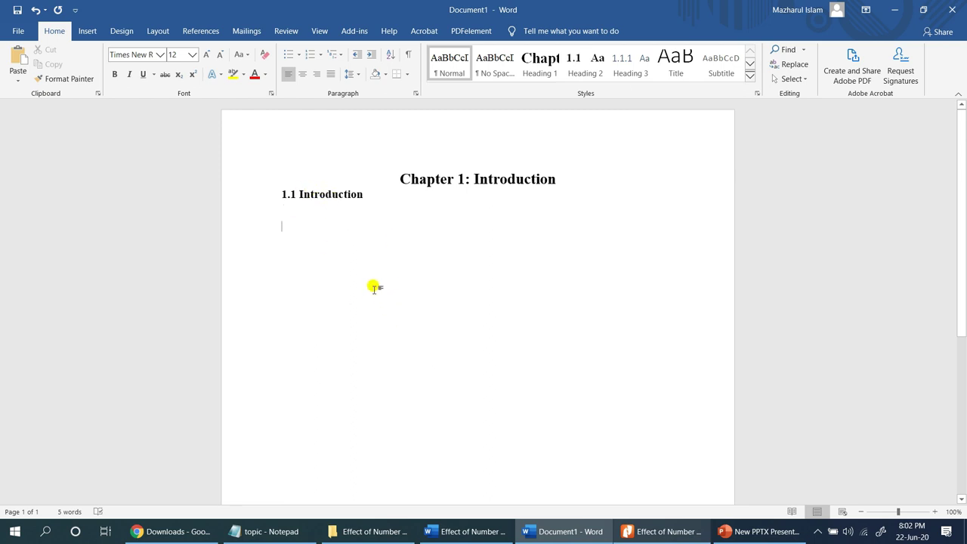
pyautogui.click(664, 531)
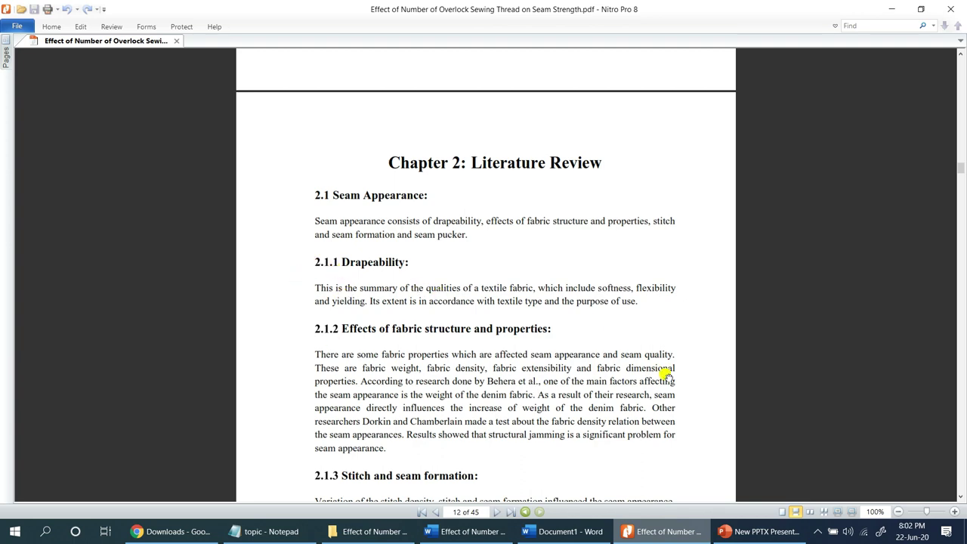
pyautogui.click(646, 538)
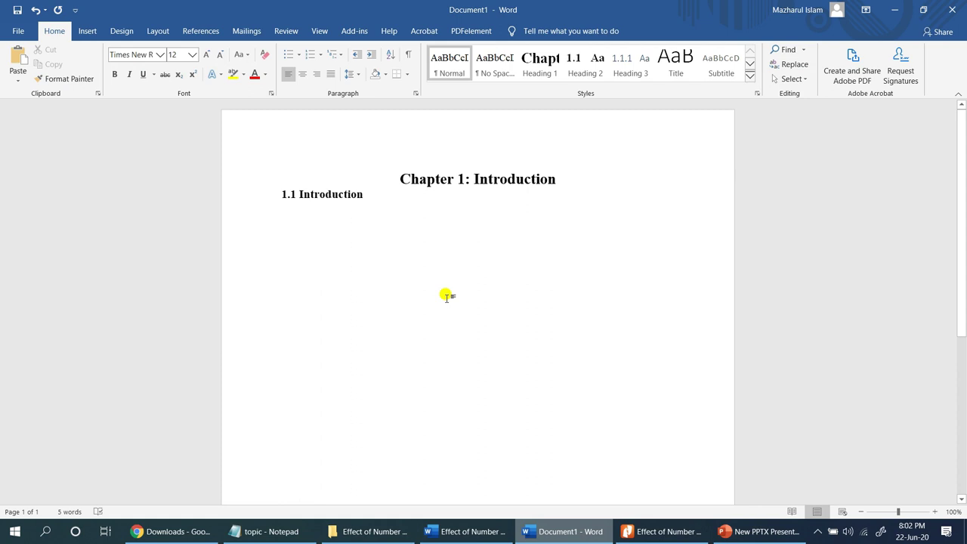
# Select the 'Chapter 1:' heading text, then return the caret to the empty line.
pyautogui.doubleClick(459, 175)
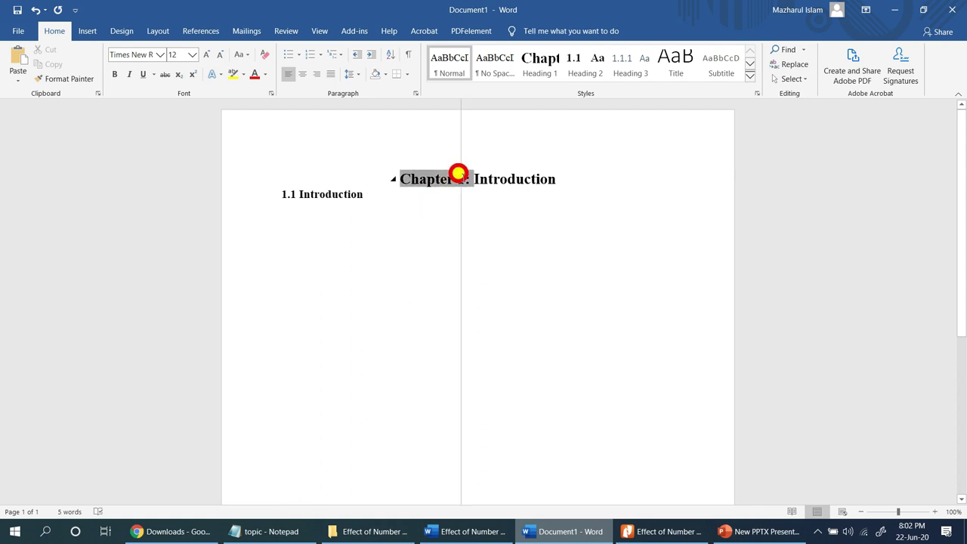
pyautogui.moveTo(459, 177); pyautogui.dragTo(562, 188)
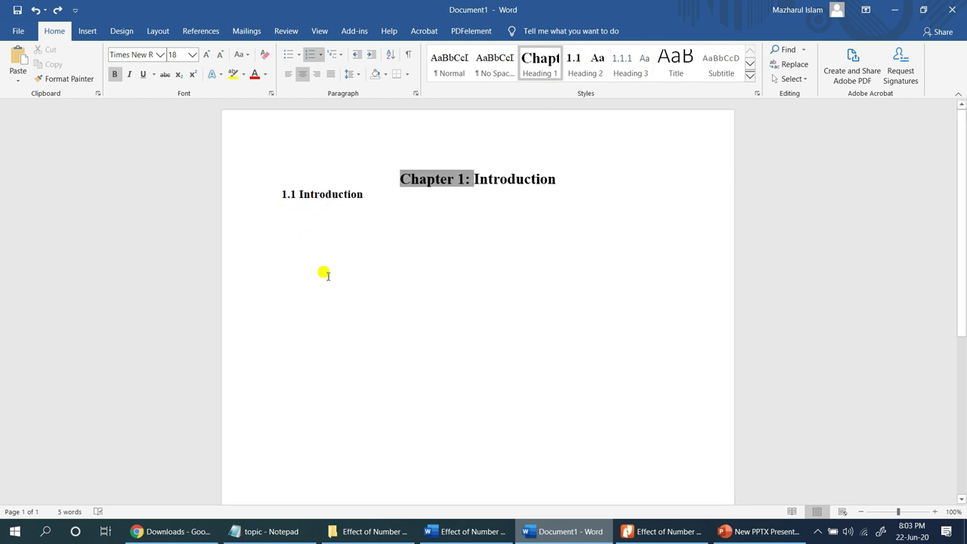
pyautogui.click(552, 248)
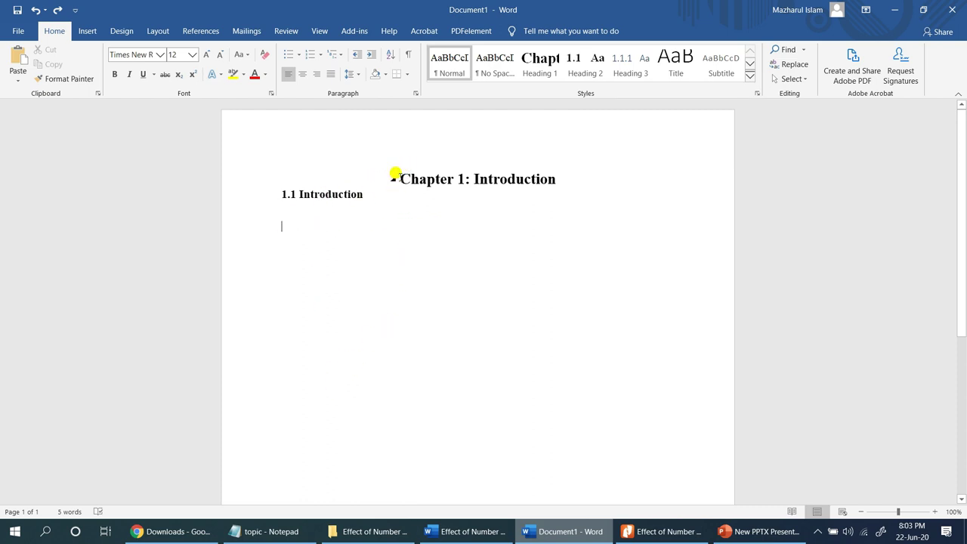
# Insert a page break above Chapter 1: Introduction so both headings start on page 2.
pyautogui.click(474, 176)
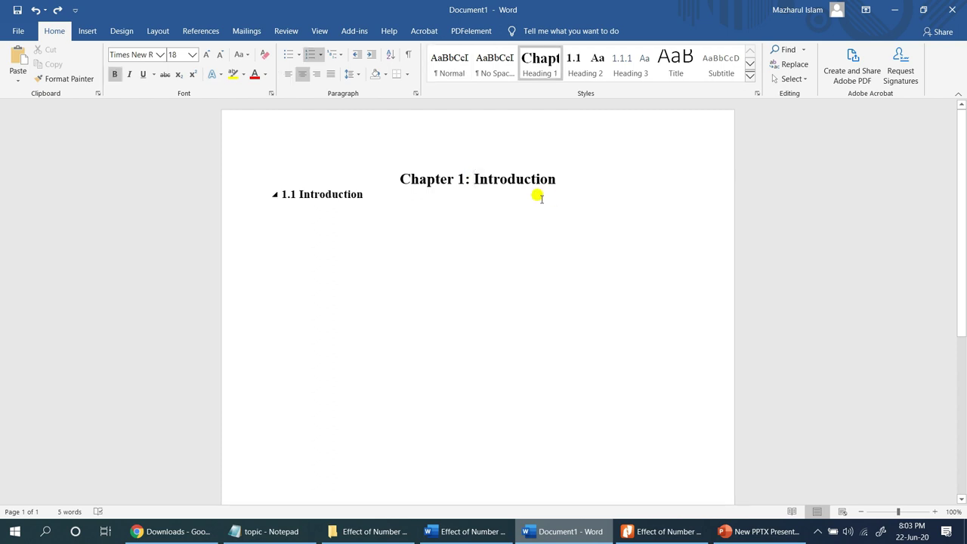
pyautogui.press('Return')
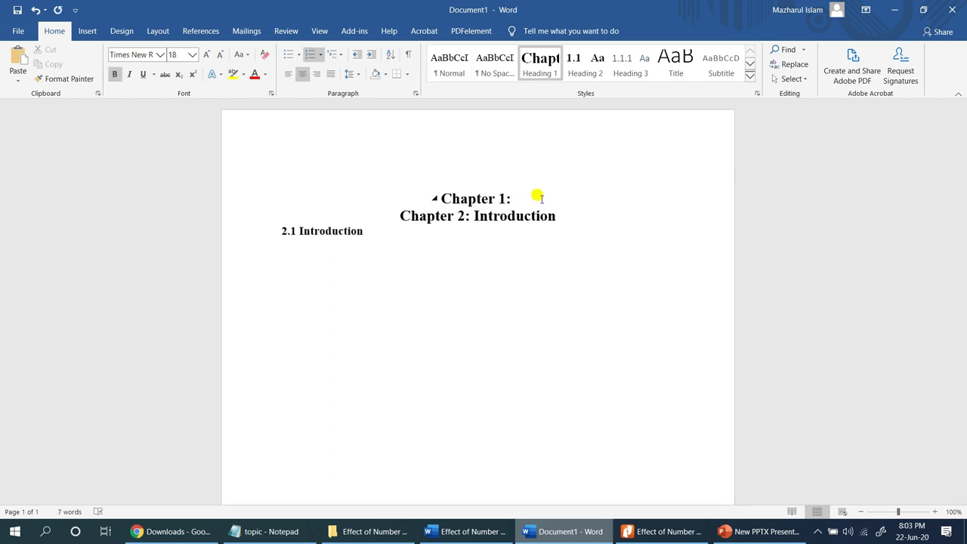
pyautogui.hotkey('ctrl', 'z')
pyautogui.hotkey('ctrl', 'z')
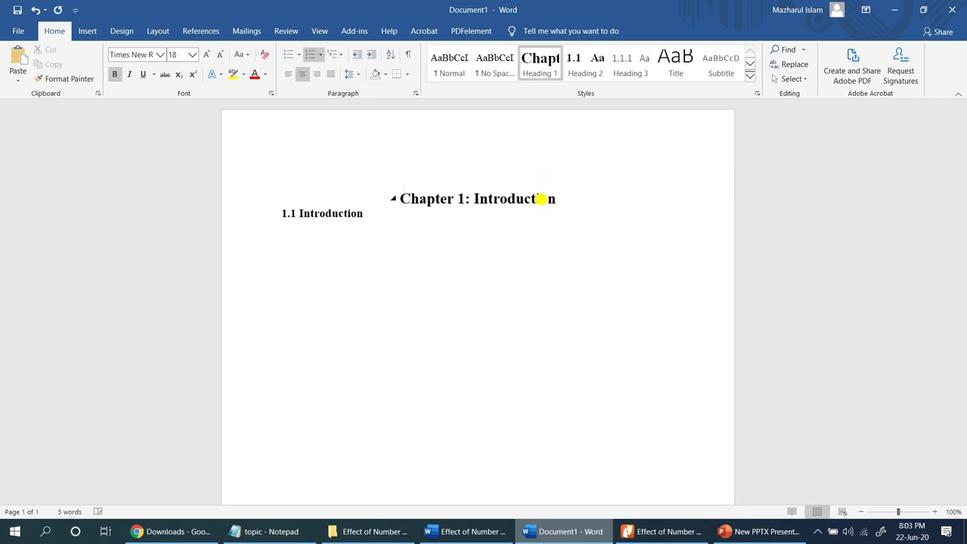
pyautogui.press('Up')
pyautogui.press('Return')
pyautogui.press('Return')
pyautogui.press('Return')
pyautogui.press('Return')
pyautogui.press('Return')
pyautogui.press('Return')
pyautogui.press('Return')
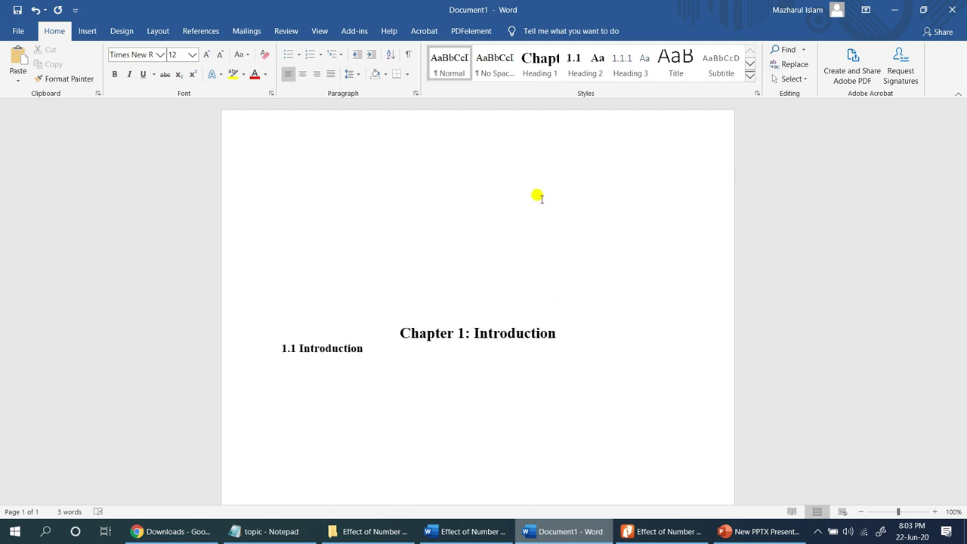
pyautogui.hotkey('ctrl', 'Return')
pyautogui.scroll(-3, 463, 190)
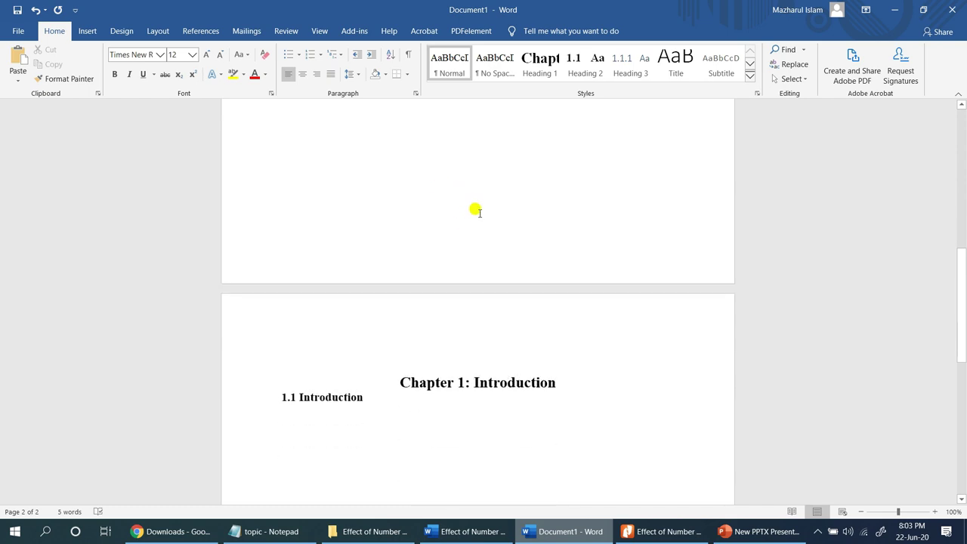
pyautogui.scroll(8, 540, 217)
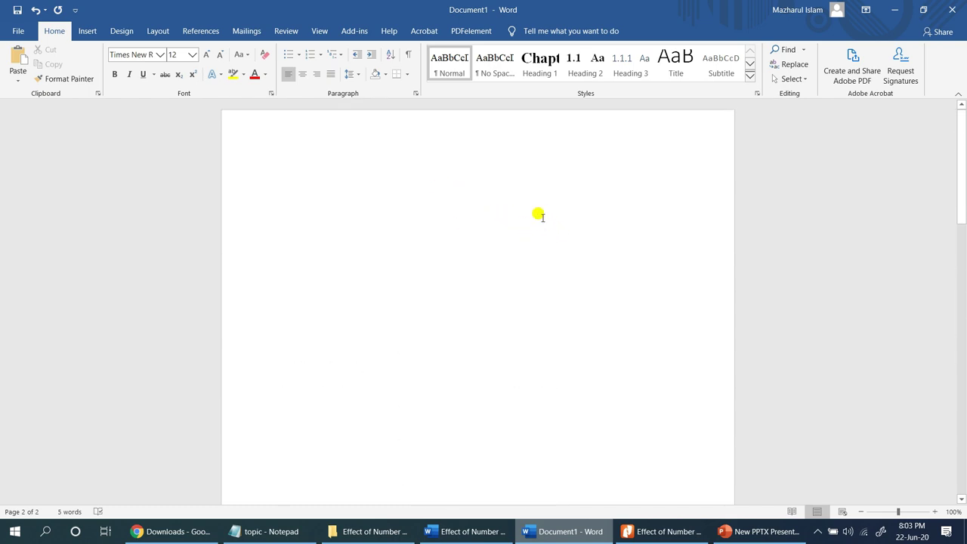
# Insert Automatic Table 1 as the table of contents at the top of page 1.
pyautogui.click(529, 168)
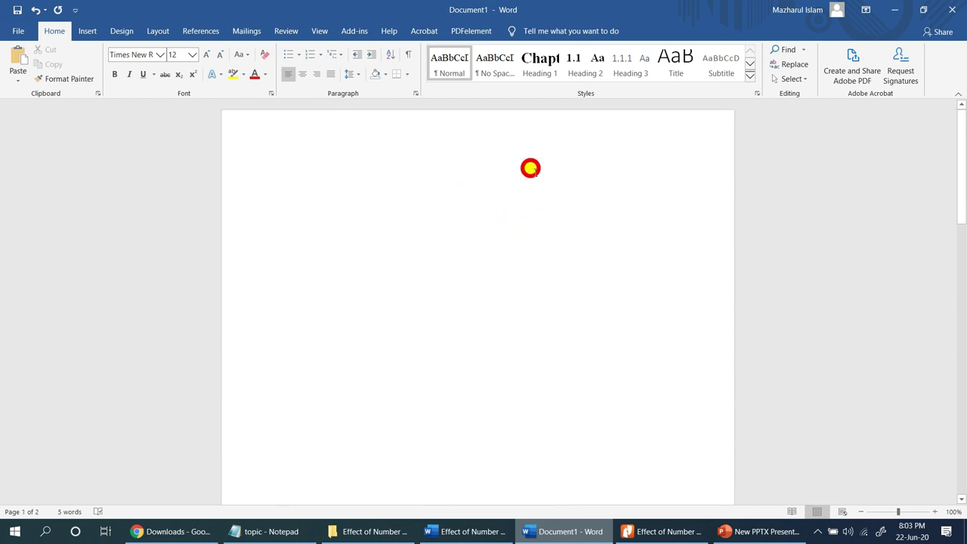
pyautogui.click(200, 31)
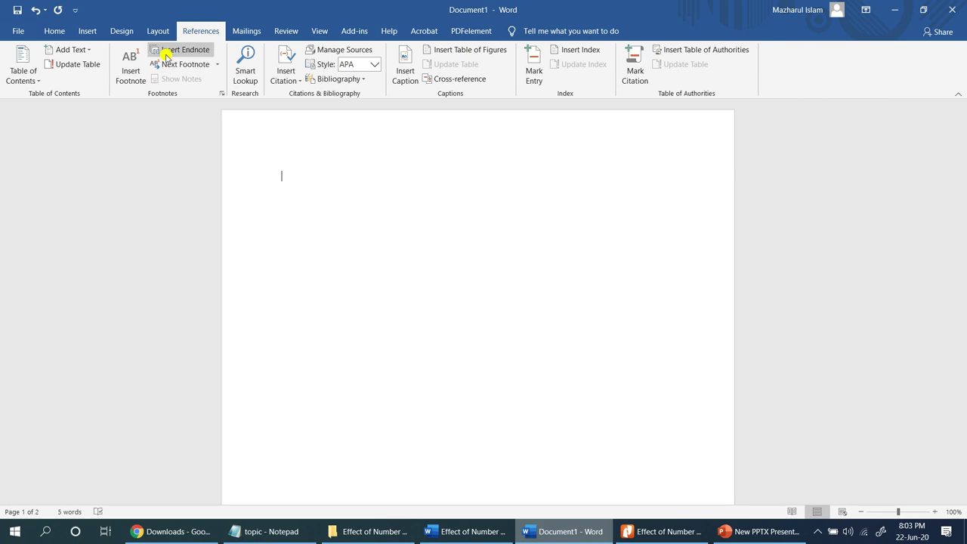
pyautogui.click(22, 78)
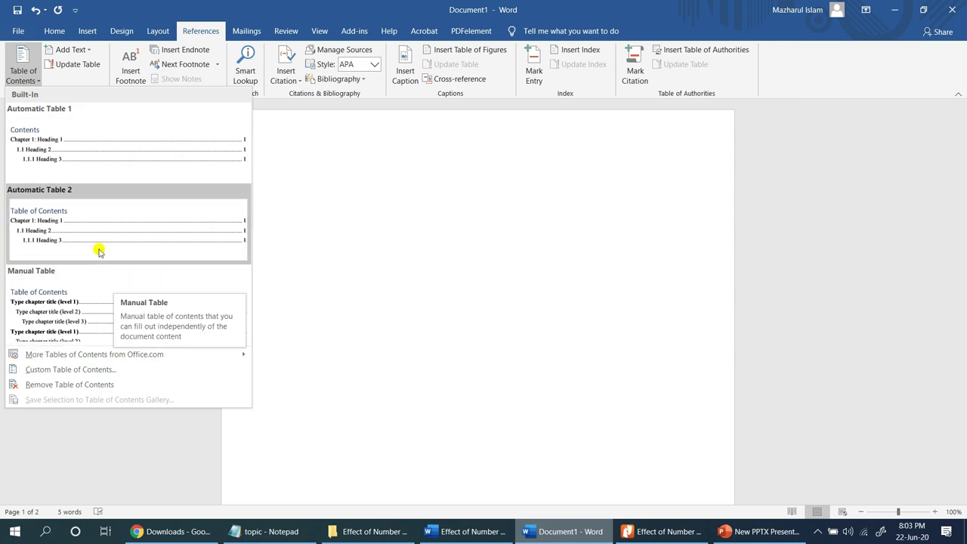
pyautogui.click(111, 159)
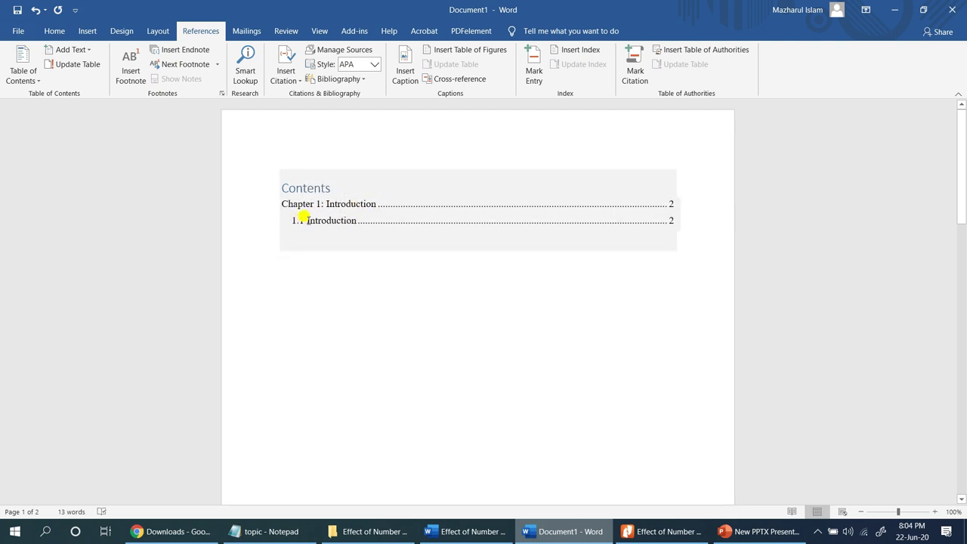
# Follow the Chapter 1 contents entry to confirm it links to the heading on page 2.
pyautogui.keyDown('ctrl'); pyautogui.click(674, 219); pyautogui.keyUp('ctrl')
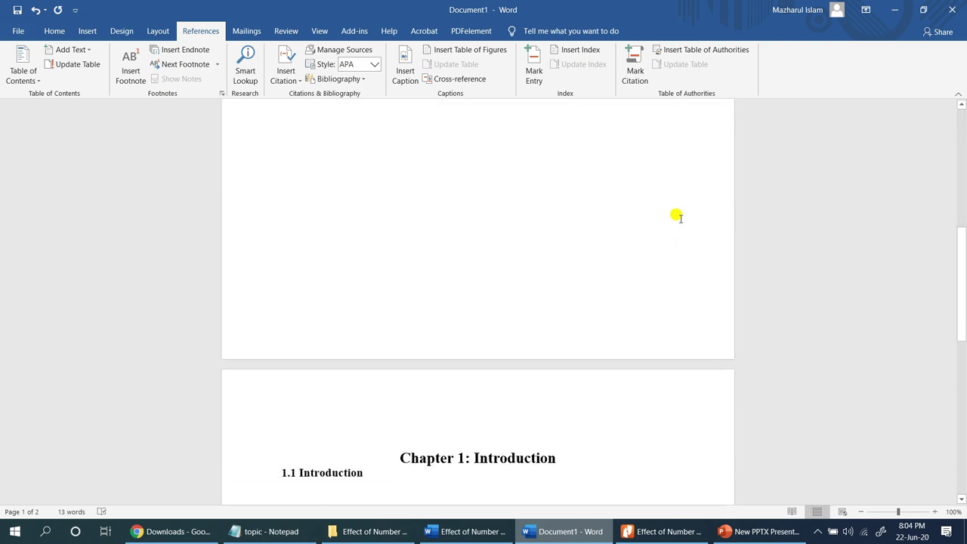
pyautogui.scroll(-3, 649, 227)
pyautogui.scroll(-5, 587, 252)
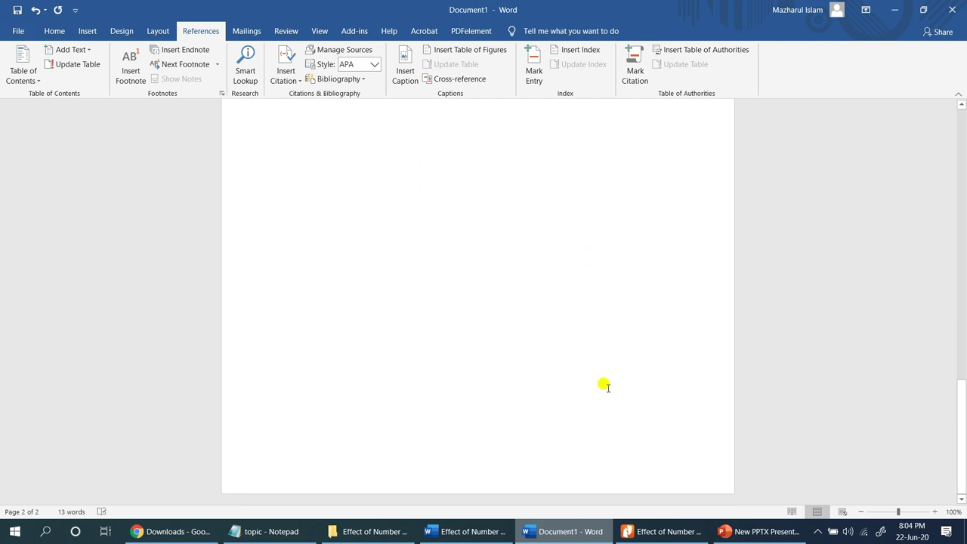
pyautogui.scroll(15, 635, 219)
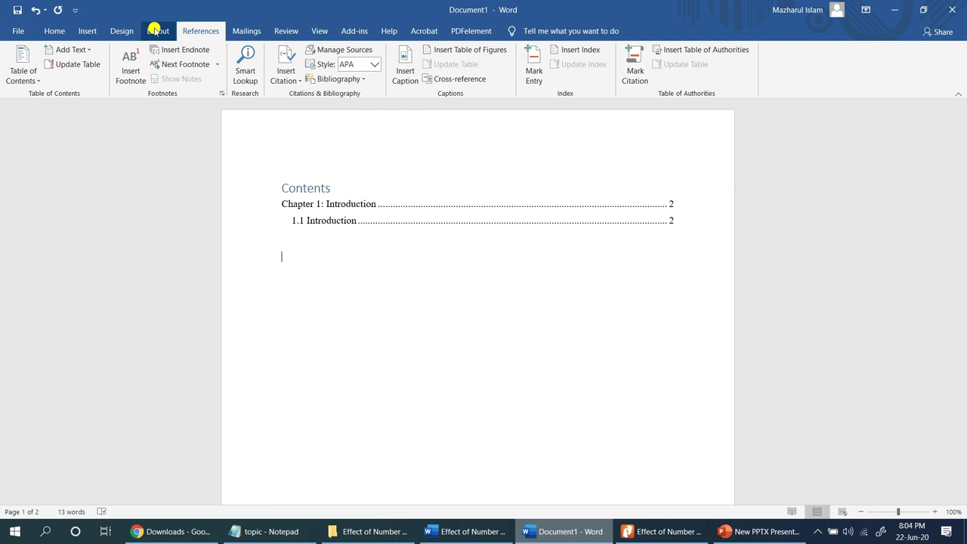
pyautogui.click(87, 30)
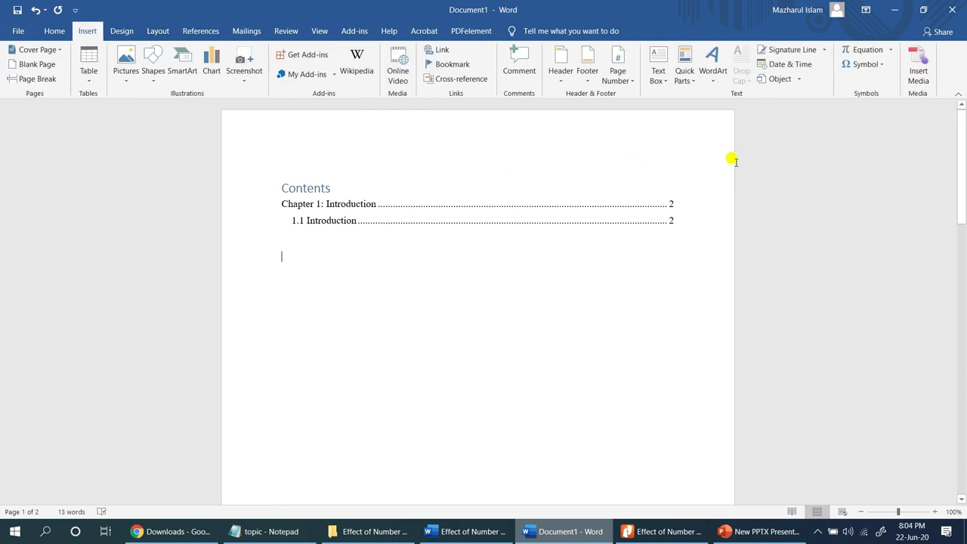
pyautogui.click(621, 78)
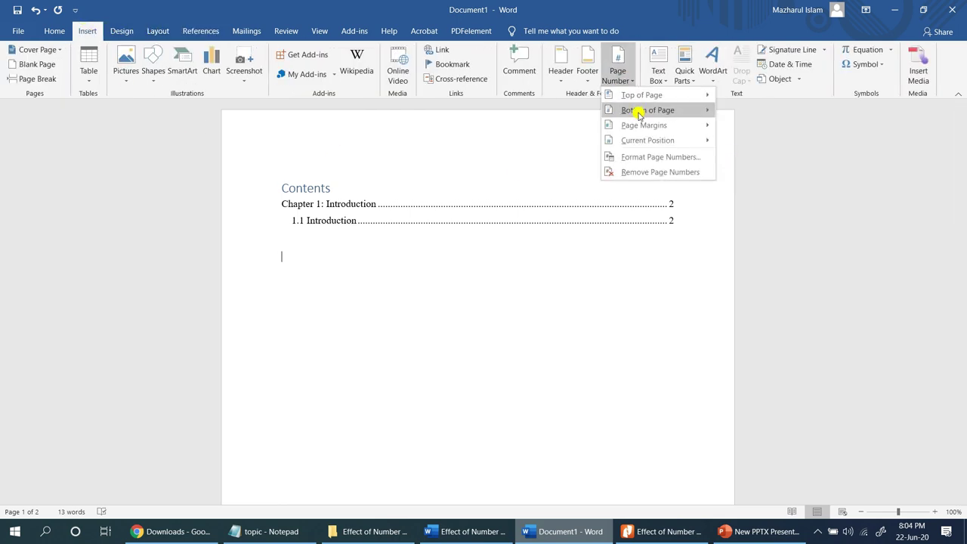
pyautogui.moveTo(638, 113)
pyautogui.scroll(-3, 501, 319)
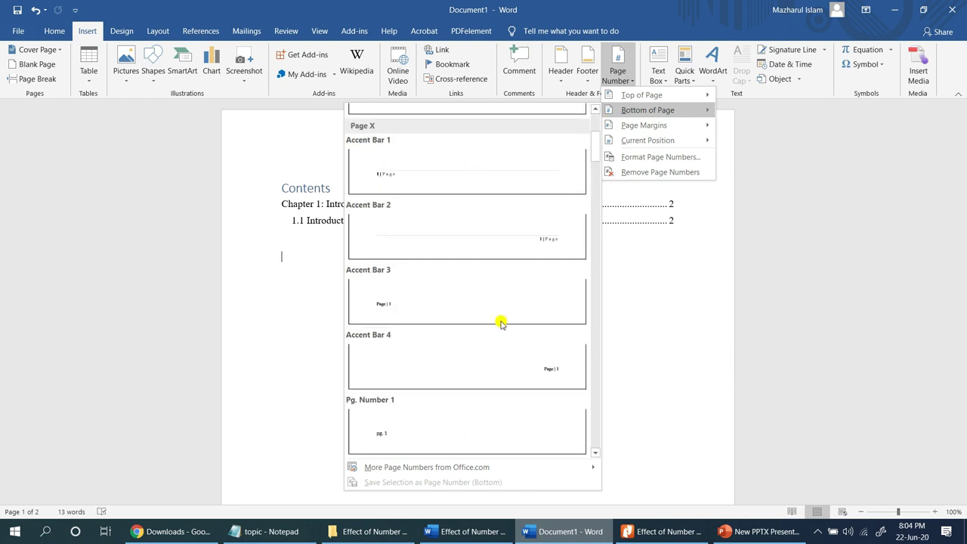
pyautogui.click(499, 361)
pyautogui.doubleClick(630, 299)
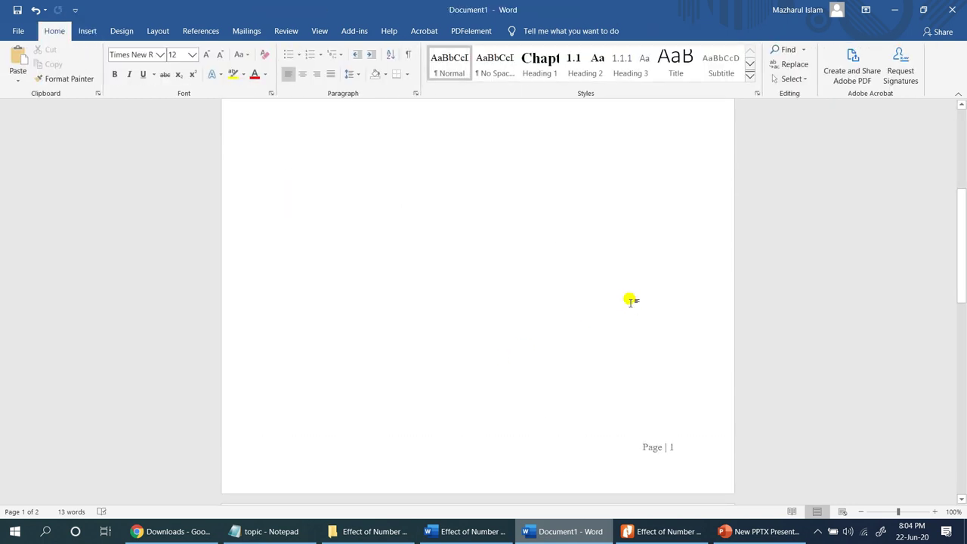
pyautogui.scroll(3, 628, 300)
pyautogui.scroll(-20, 641, 300)
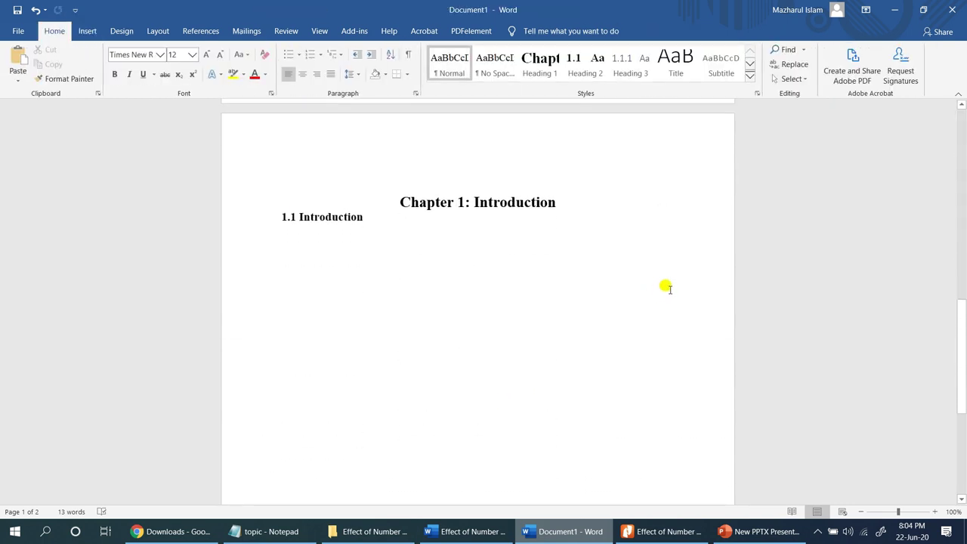
pyautogui.scroll(10, 632, 320)
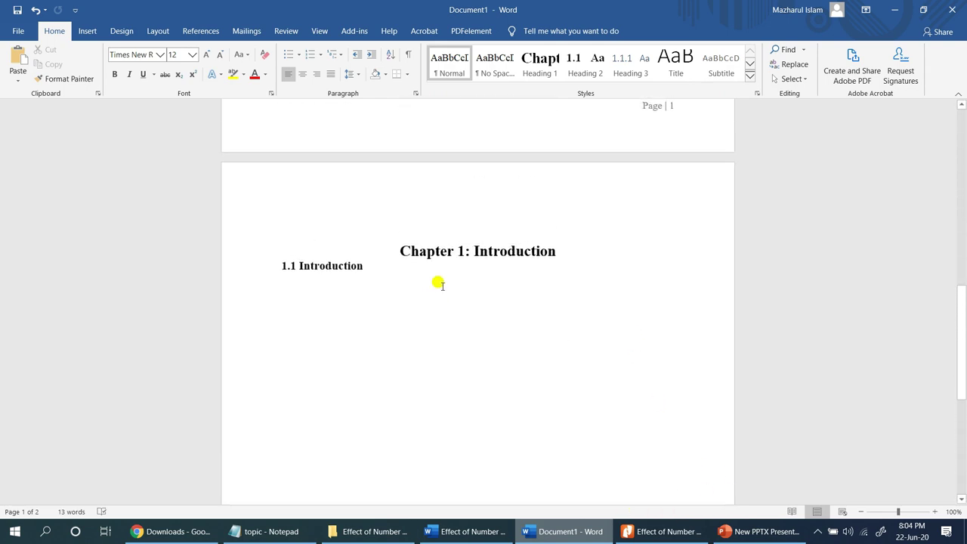
pyautogui.scroll(10, 544, 314)
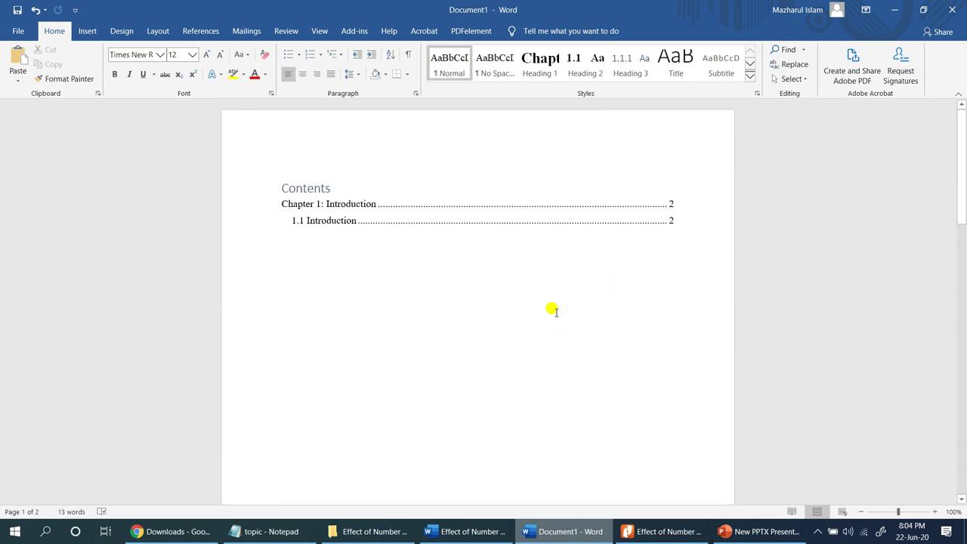
pyautogui.click(333, 205)
pyautogui.click(334, 250)
# In the thesis, add a new line below 3.2 Drapeability and make it a Heading 2, numbered 3.3.
pyautogui.click(456, 536)
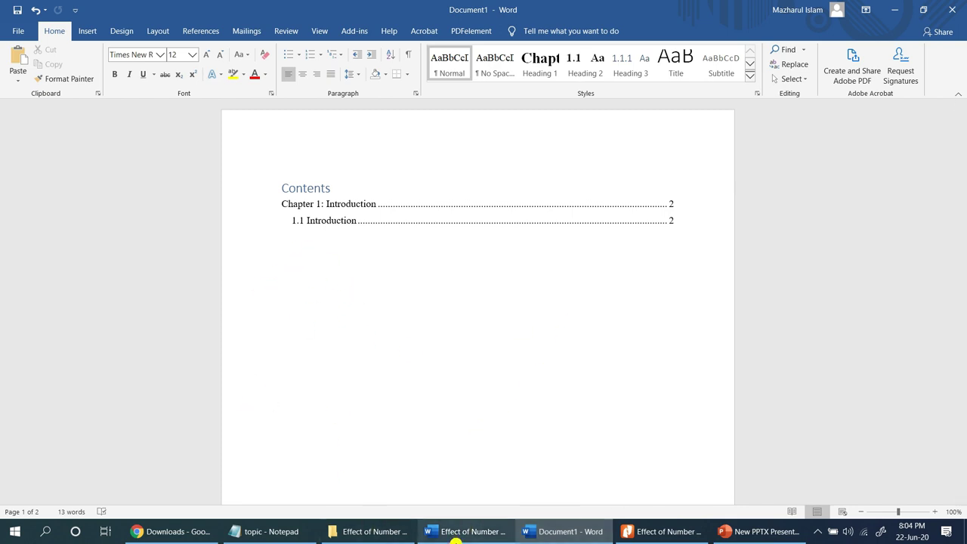
pyautogui.scroll(-3, 410, 453)
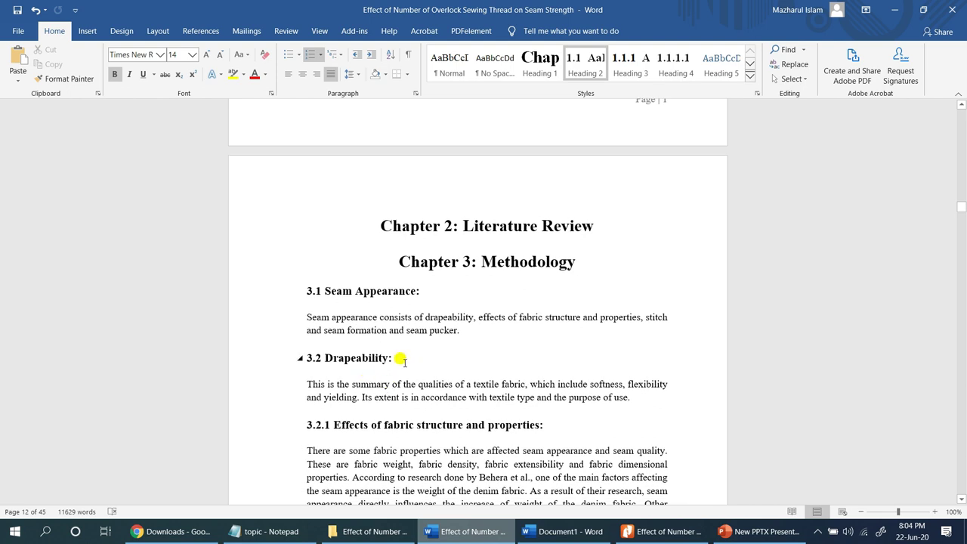
pyautogui.click(404, 361)
pyautogui.press('Return')
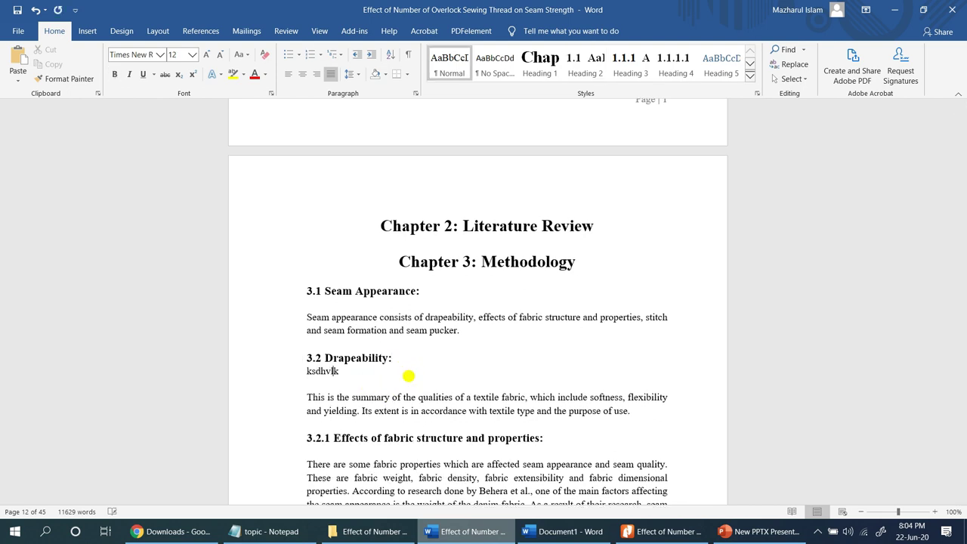
pyautogui.doubleClick(311, 372)
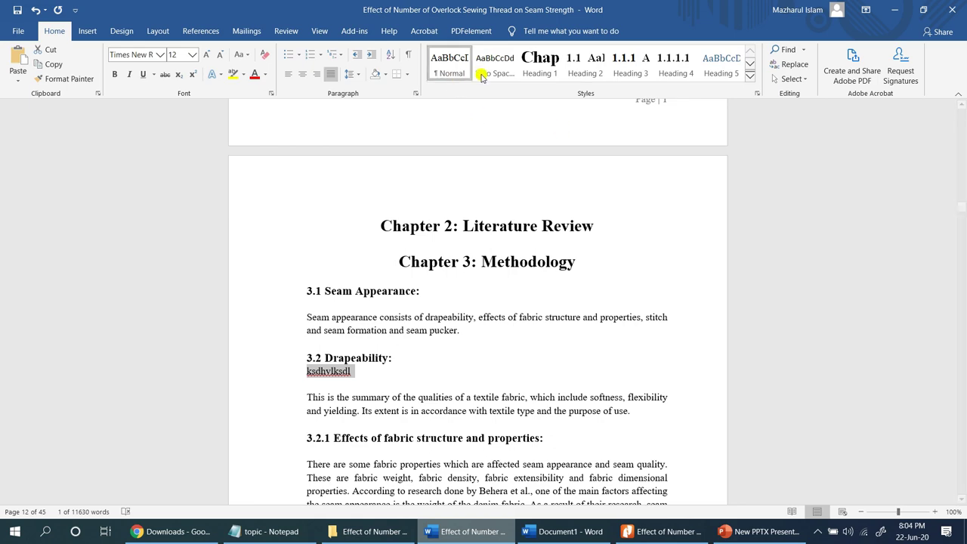
pyautogui.click(583, 66)
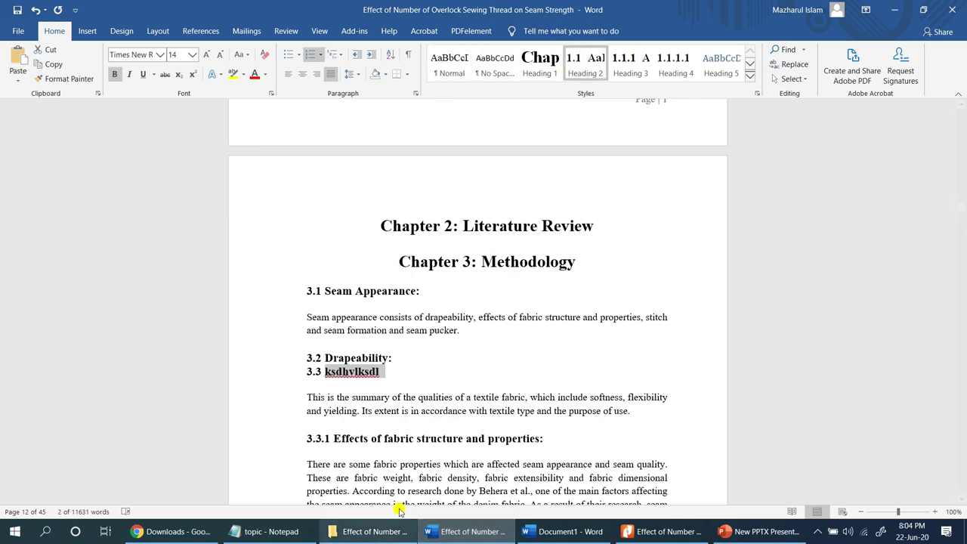
pyautogui.scroll(-3, 332, 355)
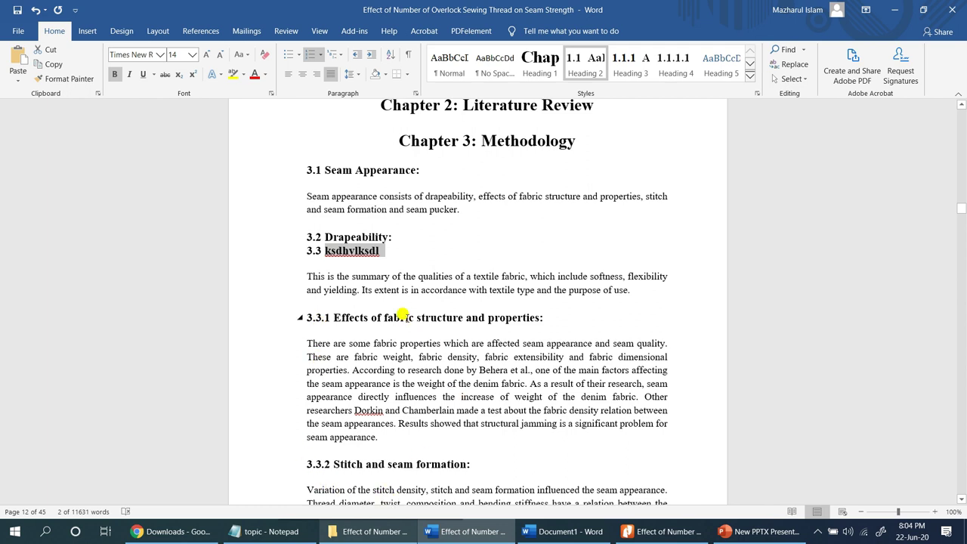
# Return to Document1 and place the caret in its table of contents.
pyautogui.click(404, 286)
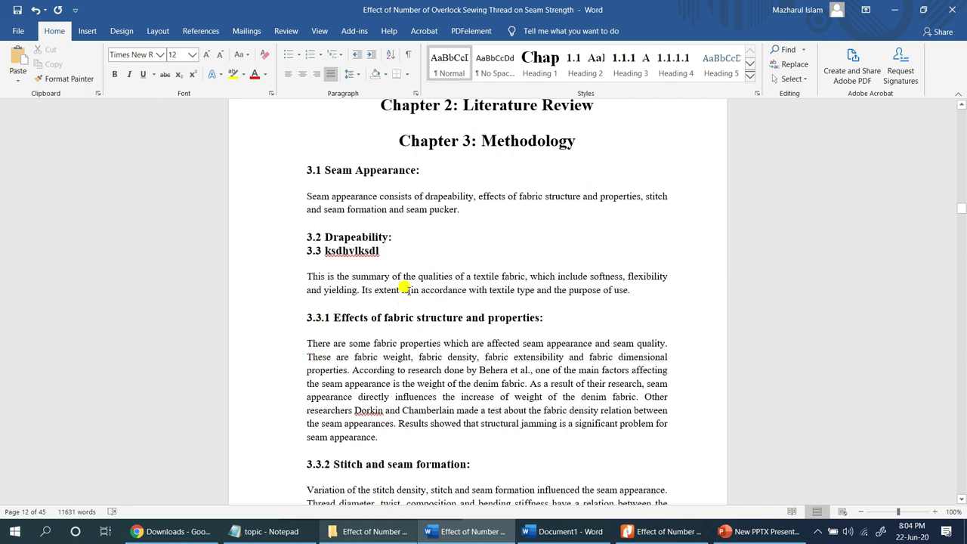
pyautogui.click(565, 531)
pyautogui.click(332, 192)
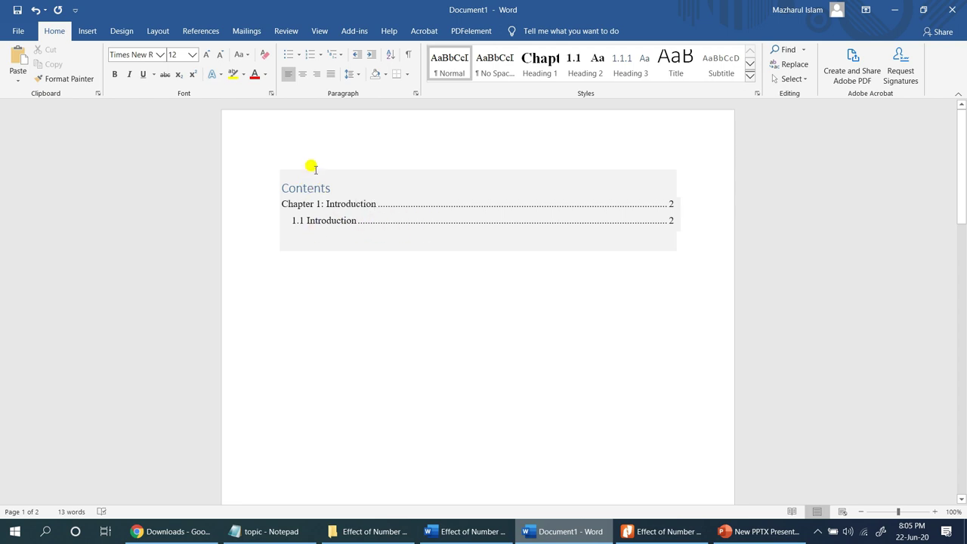
# Rebuild Document1's Contents table using Update entire table, keeping both page-2 entries.
pyautogui.click(320, 171)
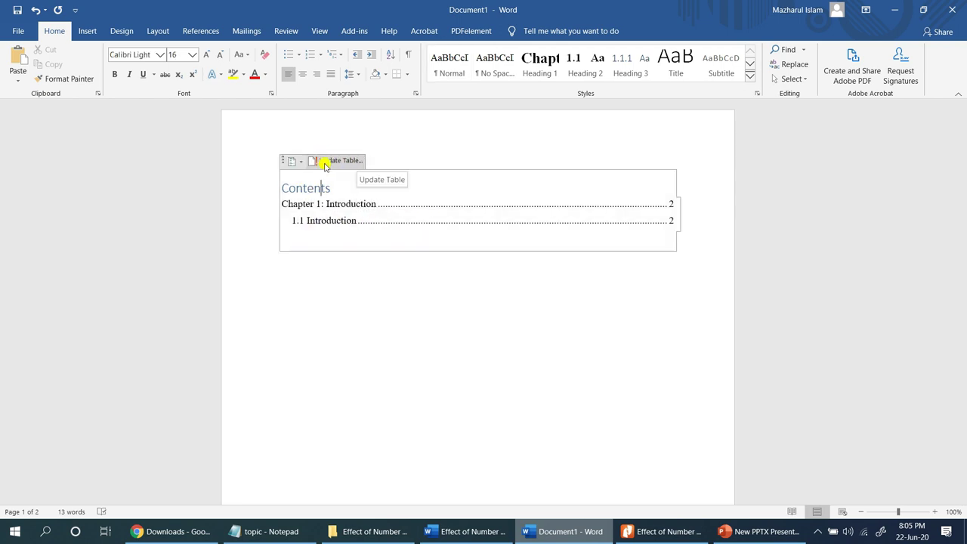
pyautogui.click(331, 161)
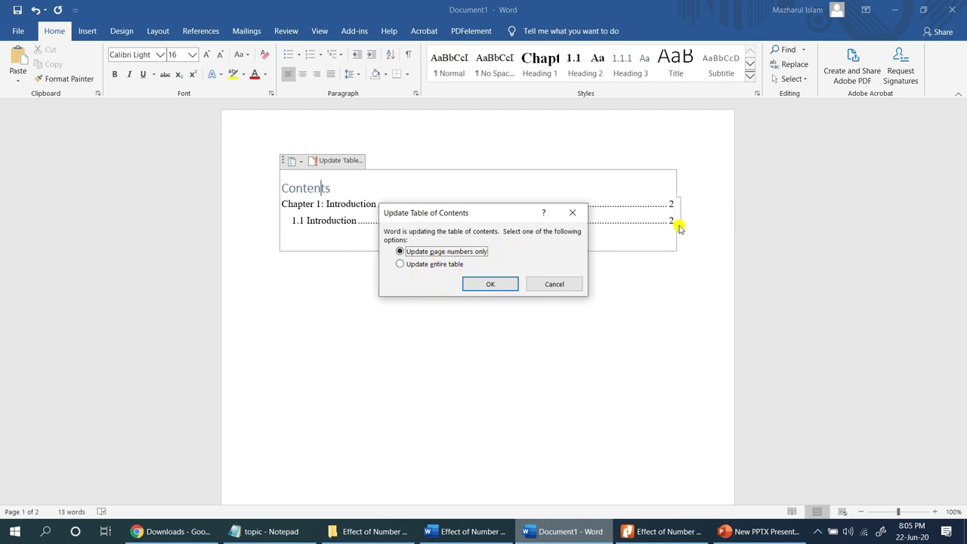
pyautogui.click(441, 265)
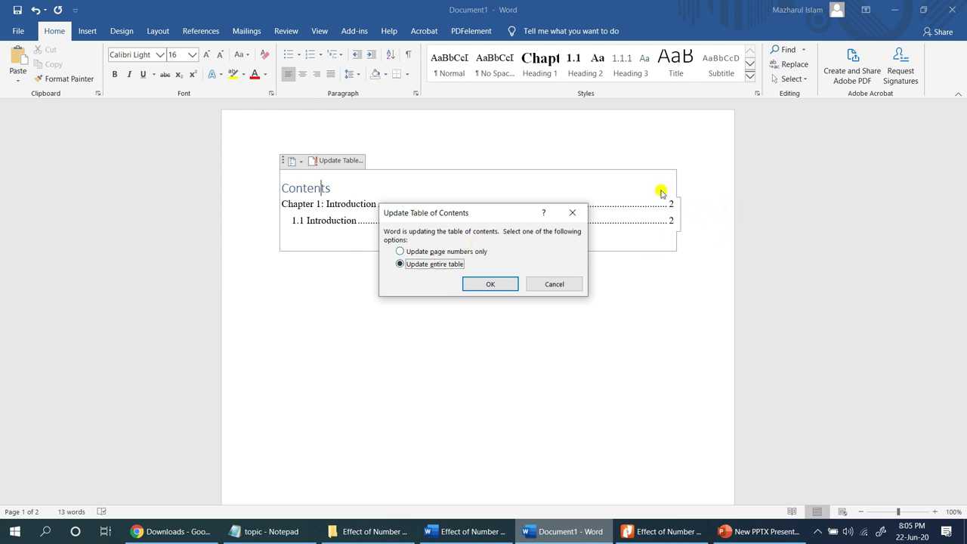
pyautogui.click(493, 284)
pyautogui.click(648, 306)
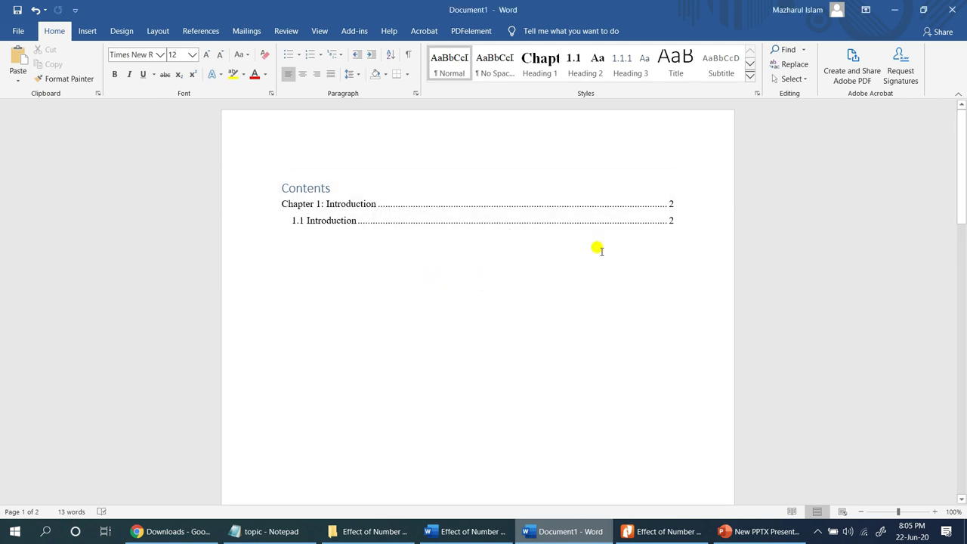
pyautogui.click(483, 532)
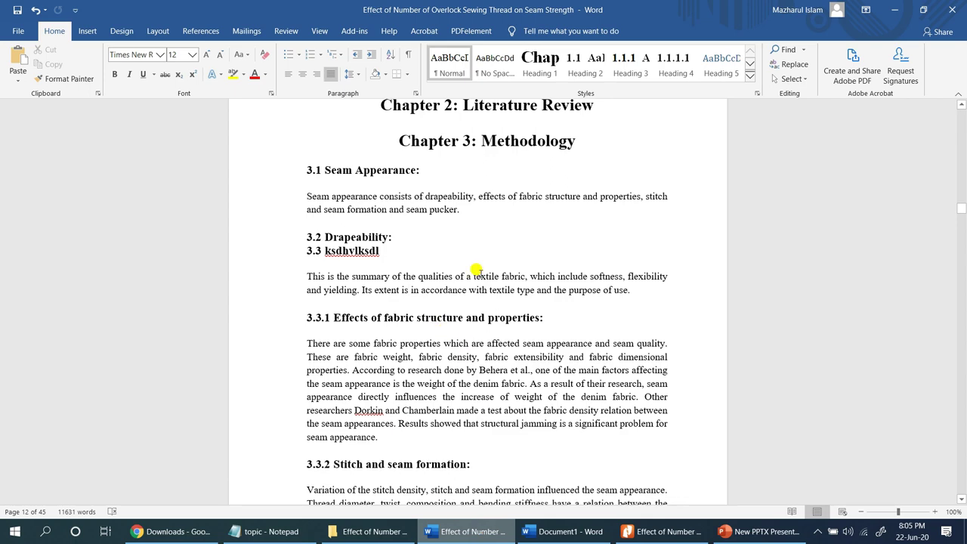
pyautogui.scroll(2, 517, 294)
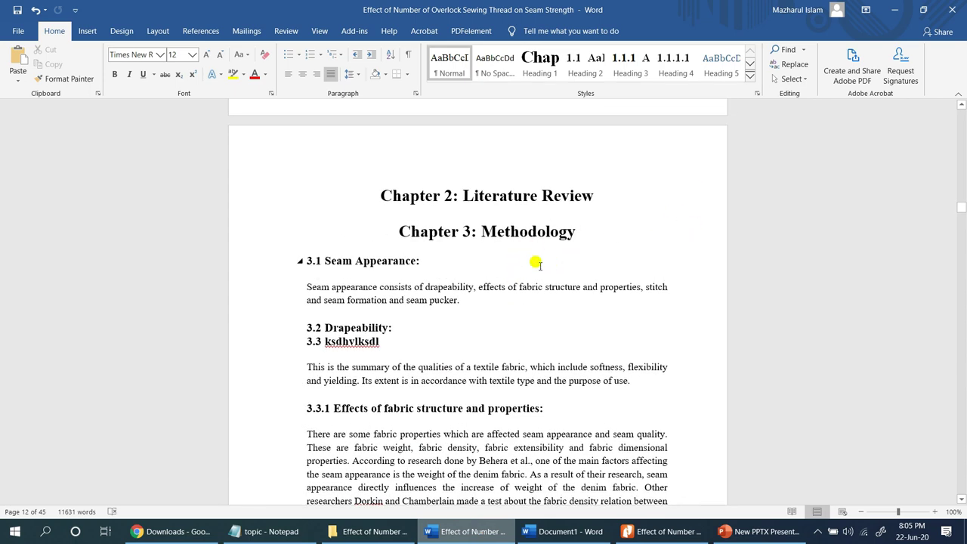
pyautogui.scroll(-6, 544, 257)
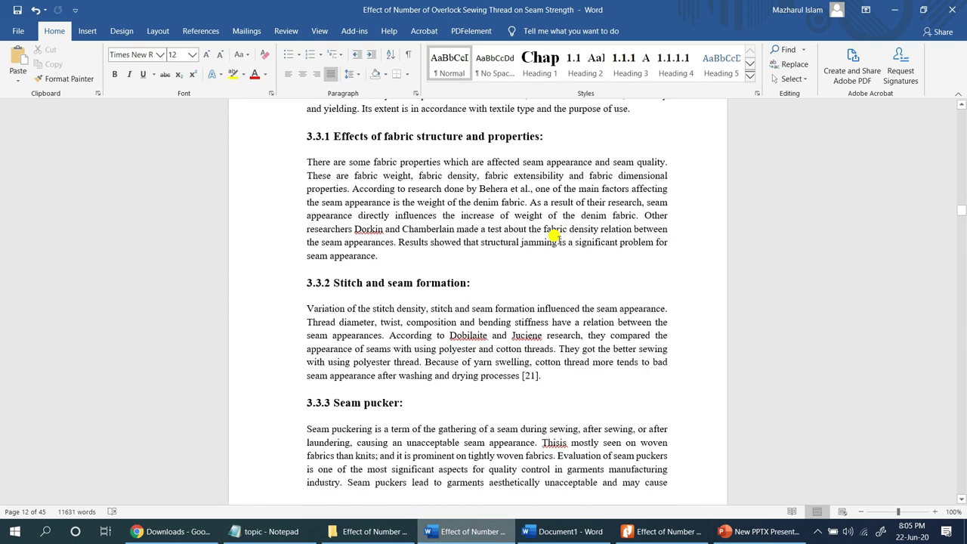
pyautogui.scroll(-15, 553, 235)
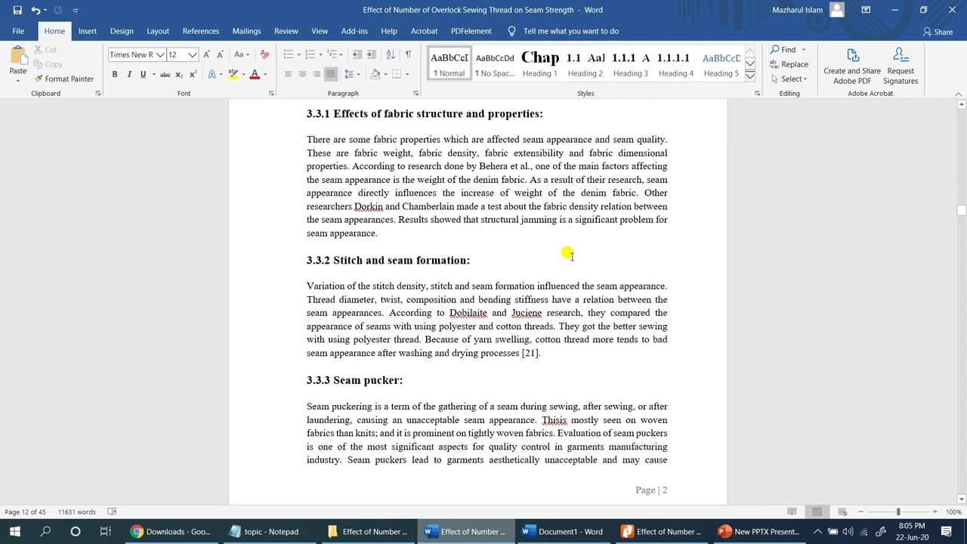
pyautogui.scroll(-1, 533, 246)
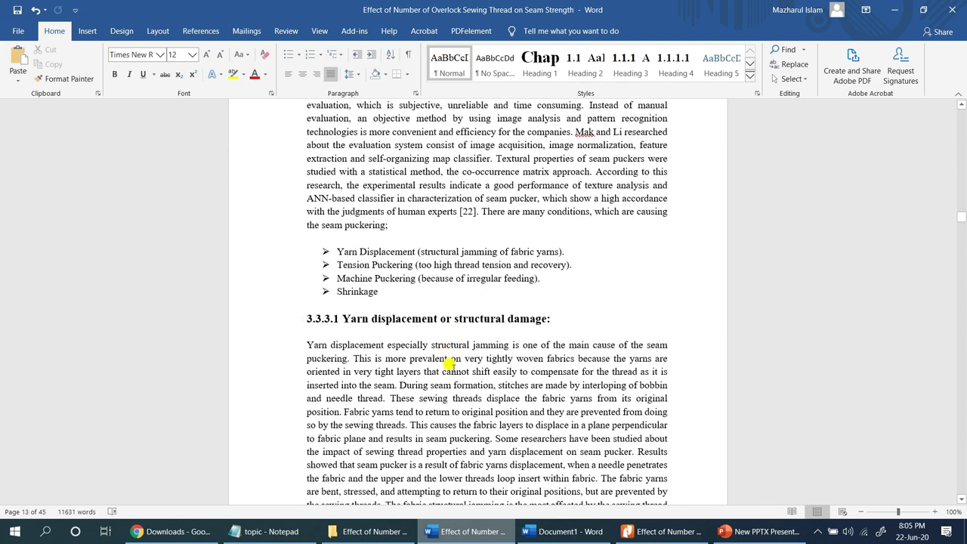
pyautogui.click(451, 358)
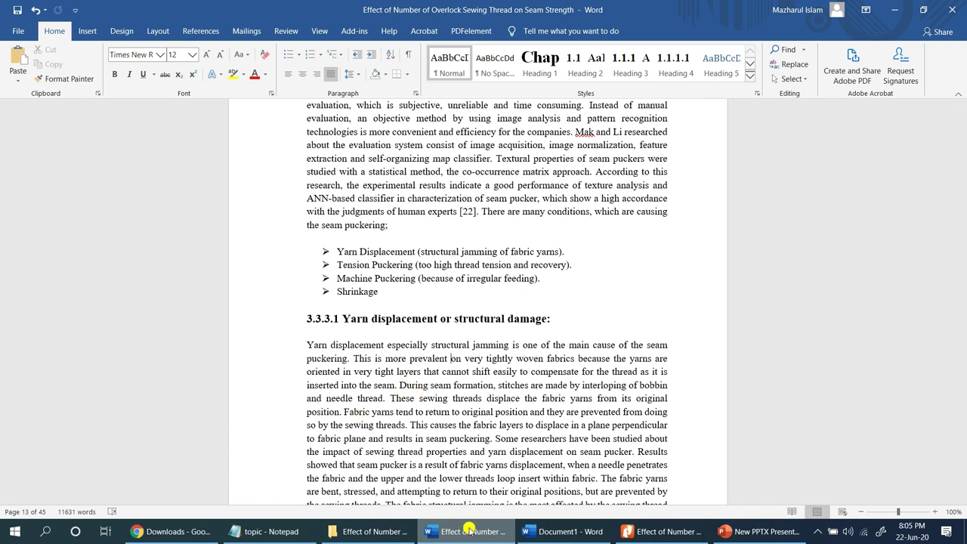
pyautogui.click(555, 531)
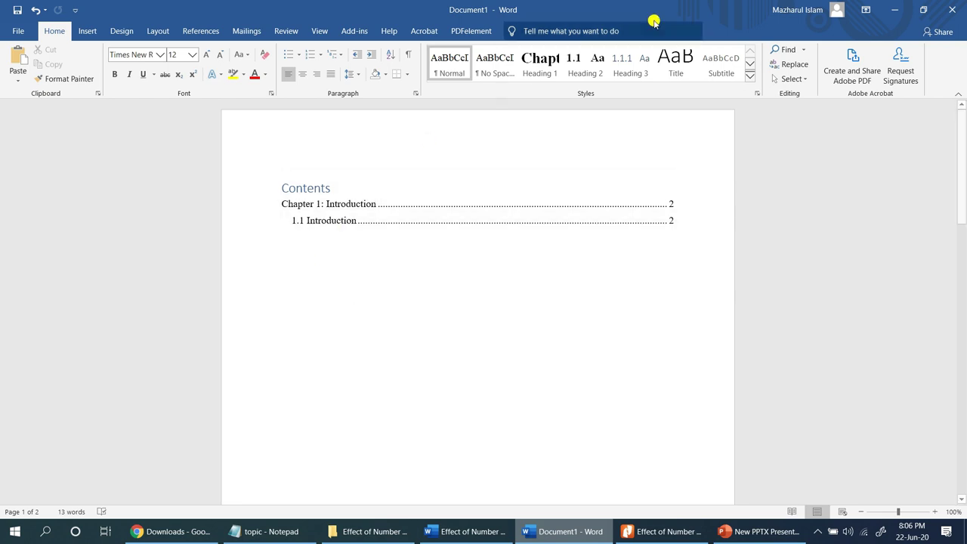
pyautogui.rightClick(636, 62)
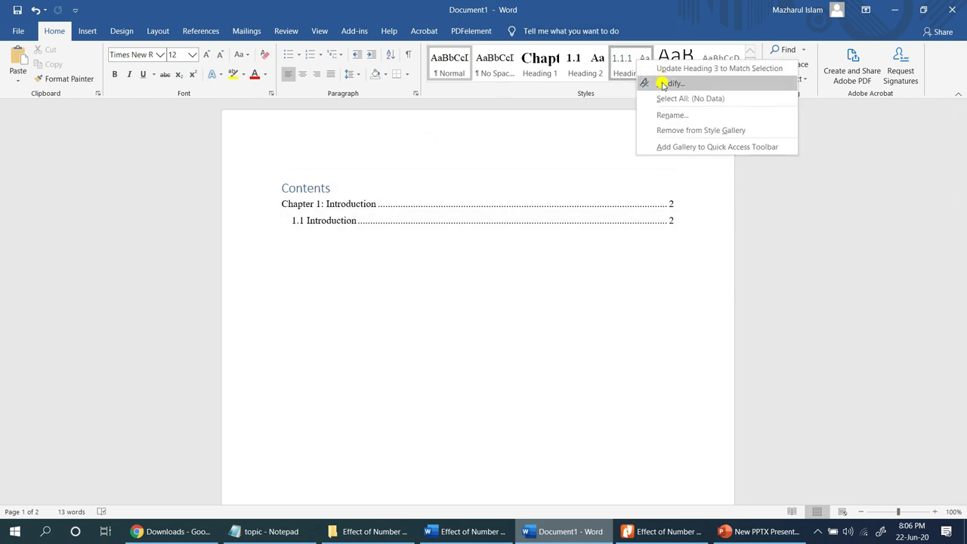
pyautogui.click(643, 82)
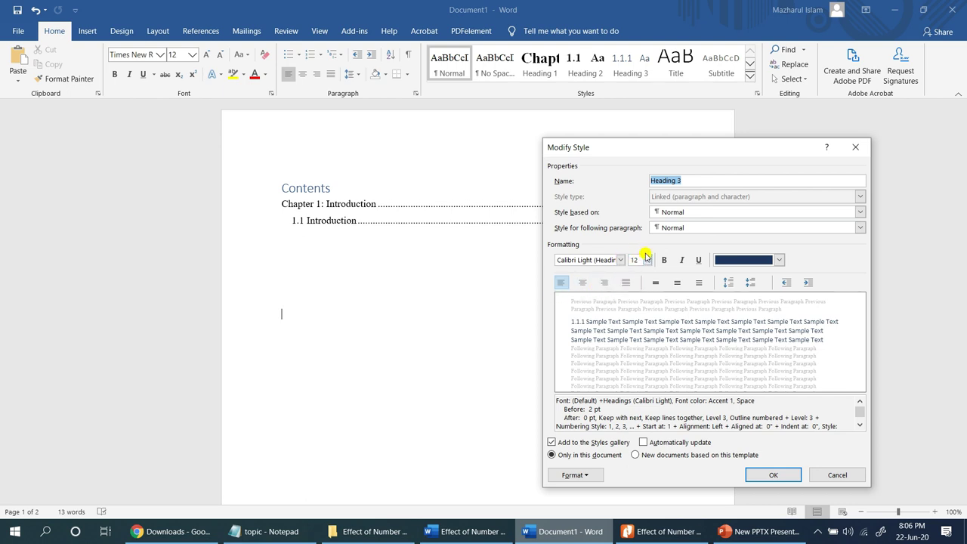
pyautogui.click(574, 474)
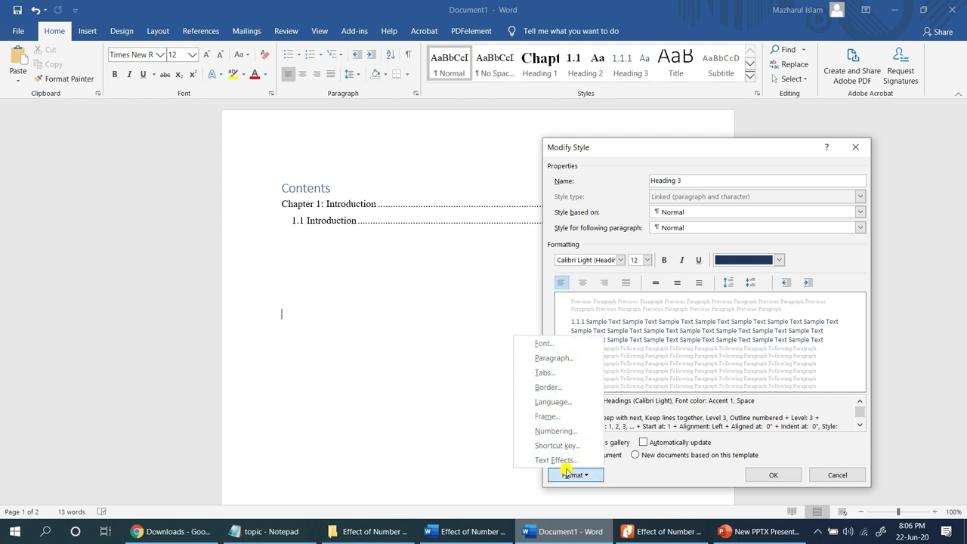
pyautogui.click(812, 442)
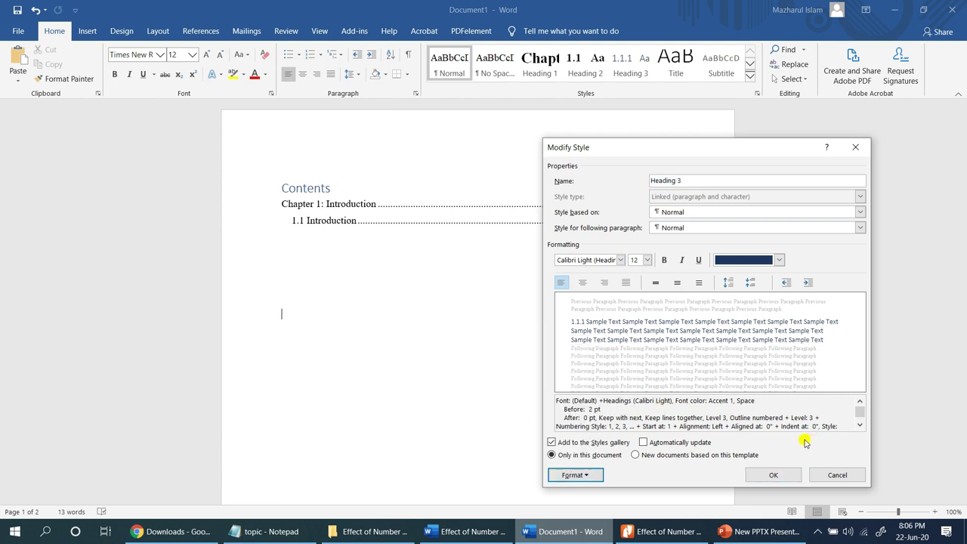
pyautogui.click(847, 473)
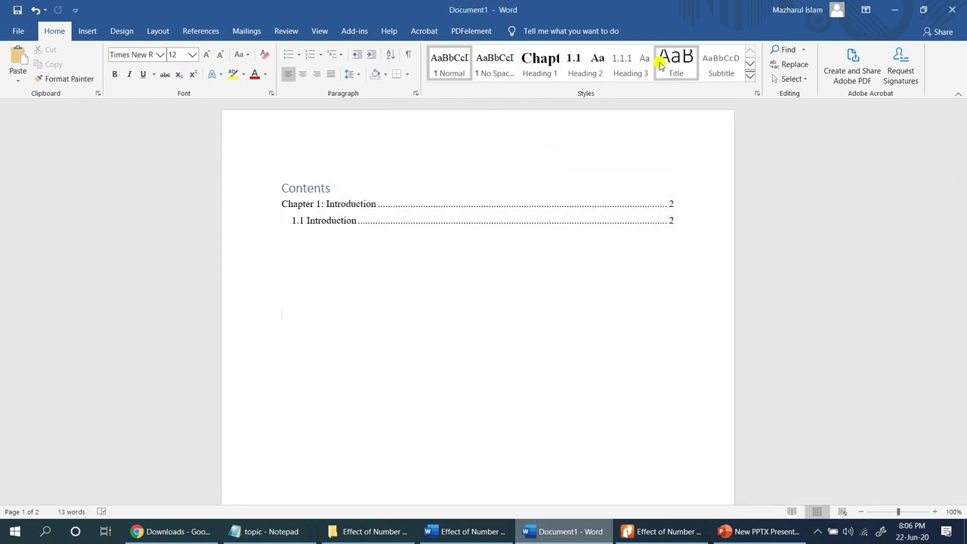